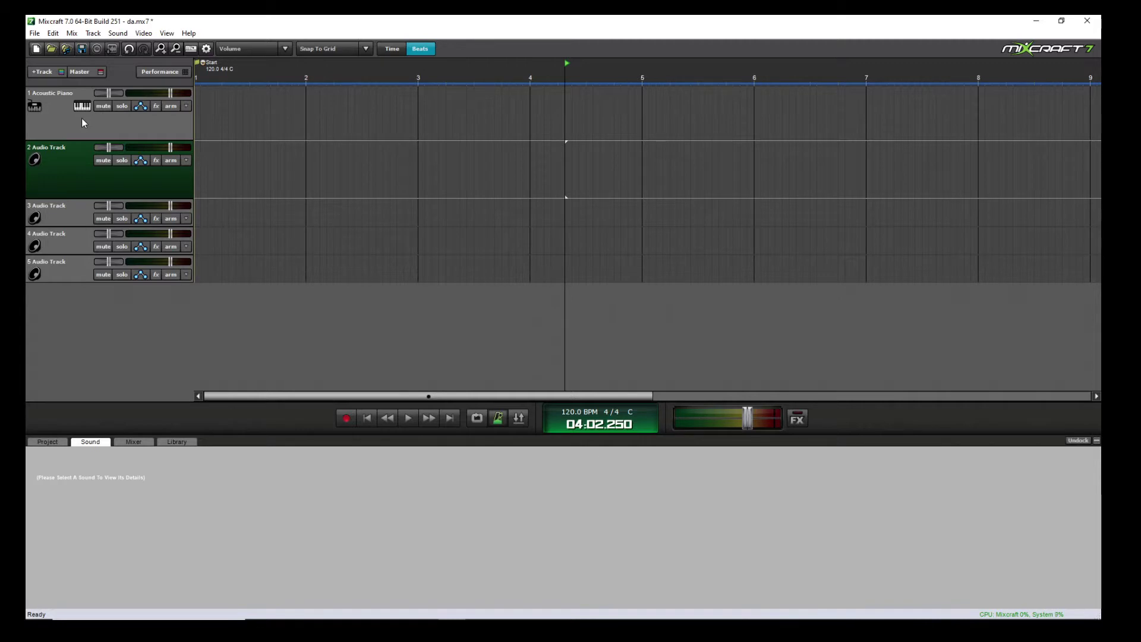
Step: Load the Heavy Metal Kit - Processed preset from the Percussion - Drum Kits category on the Acoustic Piano track
{"action": "left_click", "coordinate": [82, 107]}
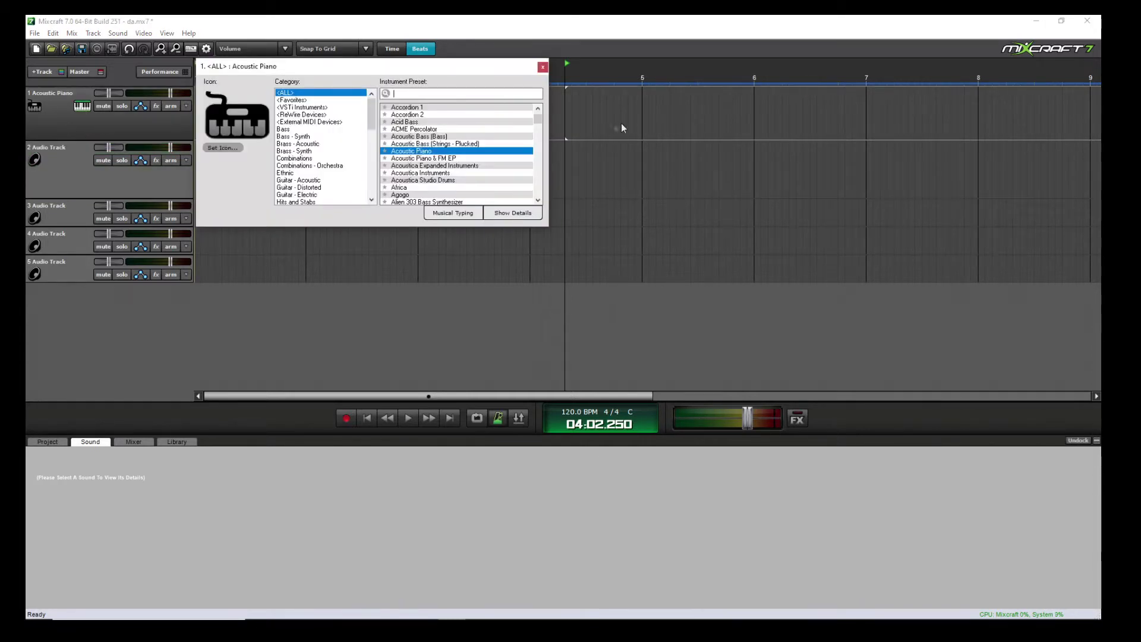
{"action": "left_click_drag", "start_coordinate": [486, 66], "coordinate": [710, 224]}
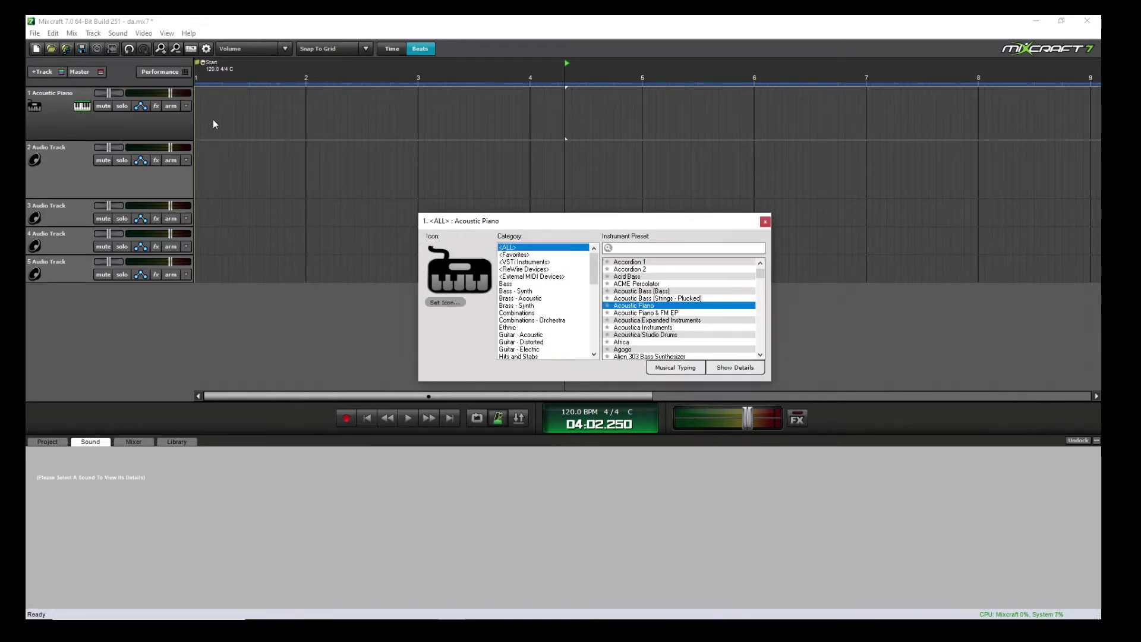
{"action": "left_click_drag", "start_coordinate": [594, 264], "coordinate": [593, 302]}
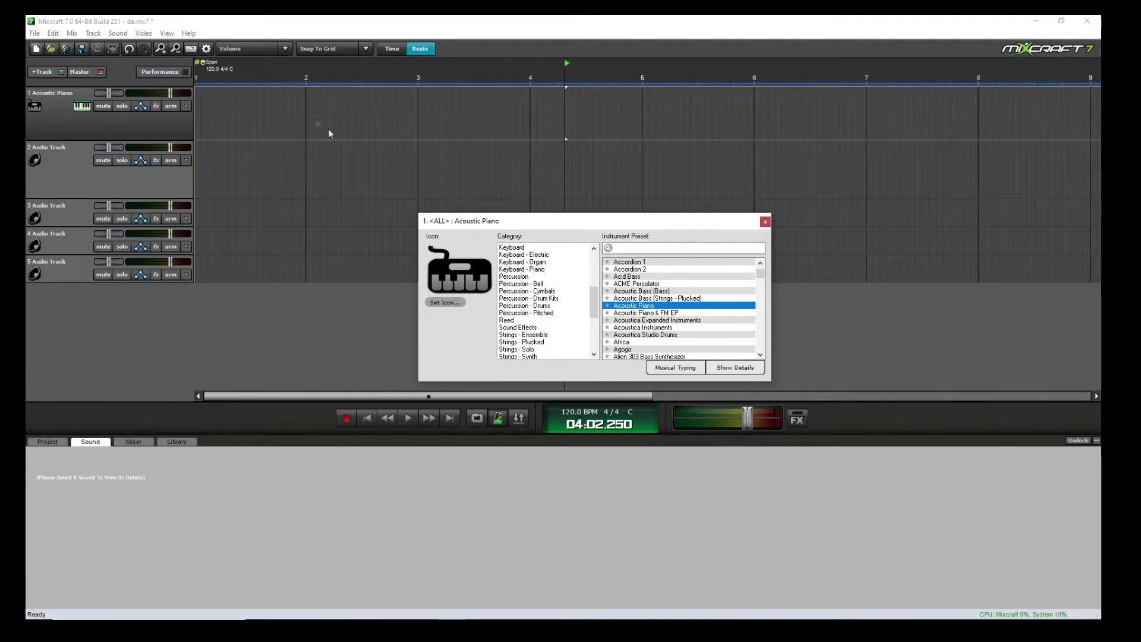
{"action": "left_click", "coordinate": [552, 300]}
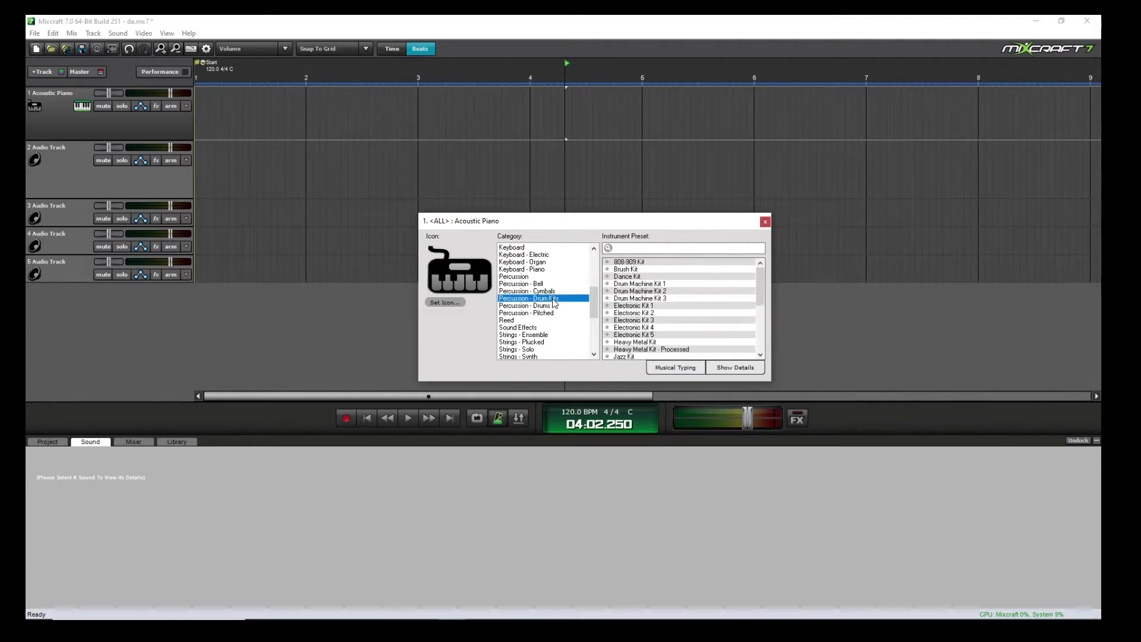
{"action": "double_click", "coordinate": [675, 349]}
Step: Create a one-measure clip at measure 2 with kicks on steps 1, 3, 7, 9, 11 and 15 and snares on 5 and 13
{"action": "double_click", "coordinate": [306, 105]}
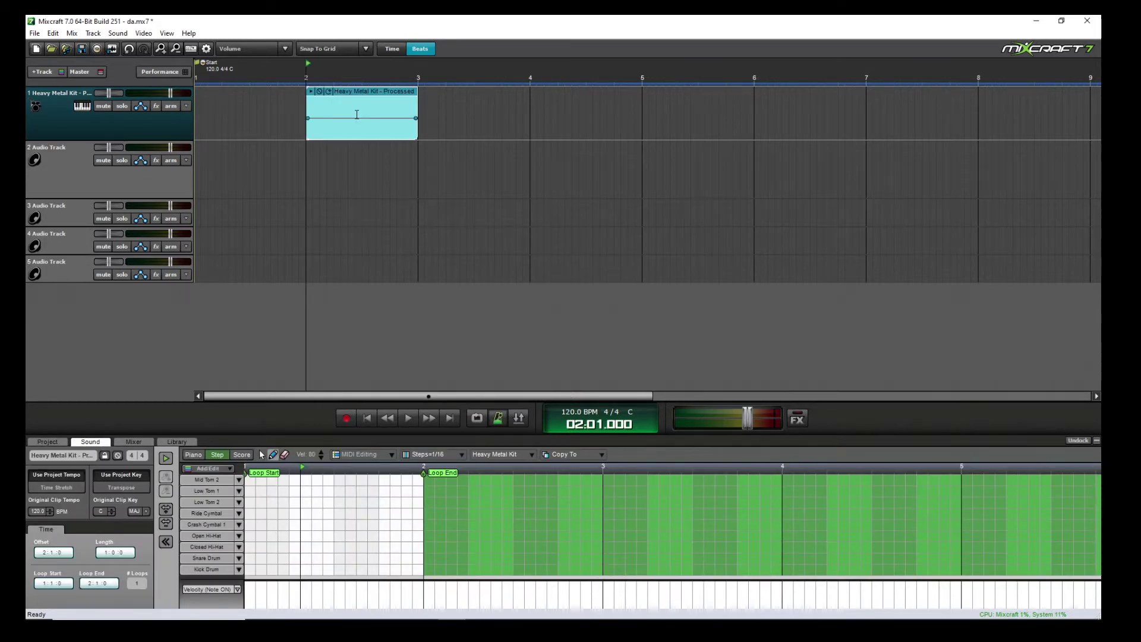
{"action": "left_click", "coordinate": [250, 570]}
{"action": "left_click", "coordinate": [295, 558]}
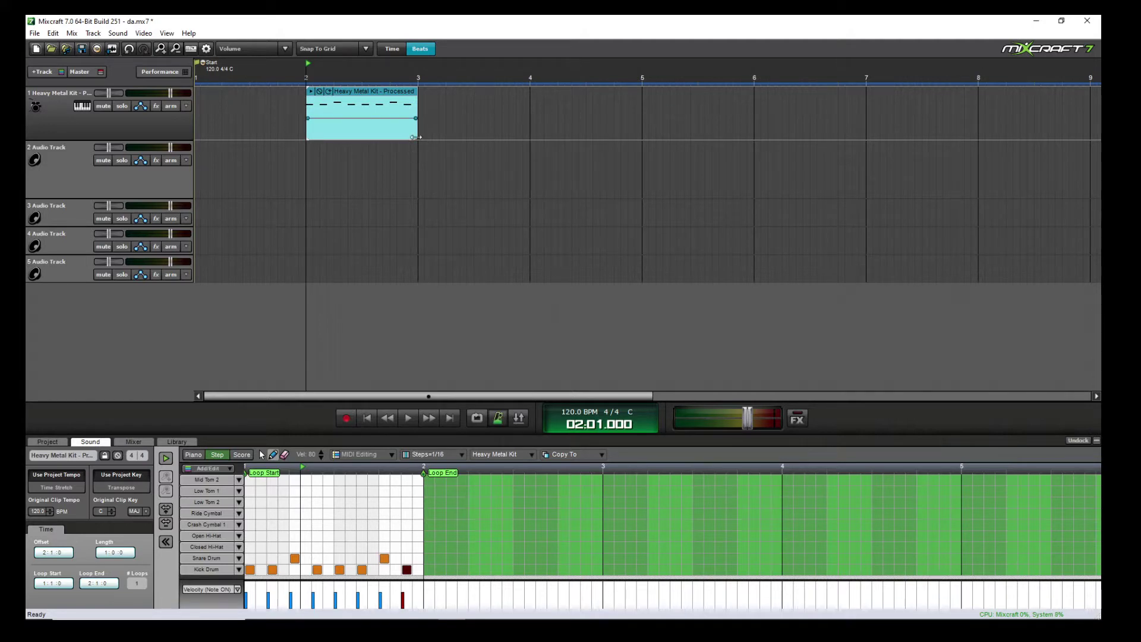
Step: Loop the one-measure drum clip to a length of four measures, ending at measure 6
{"action": "left_click_drag", "start_coordinate": [416, 137], "coordinate": [754, 143]}
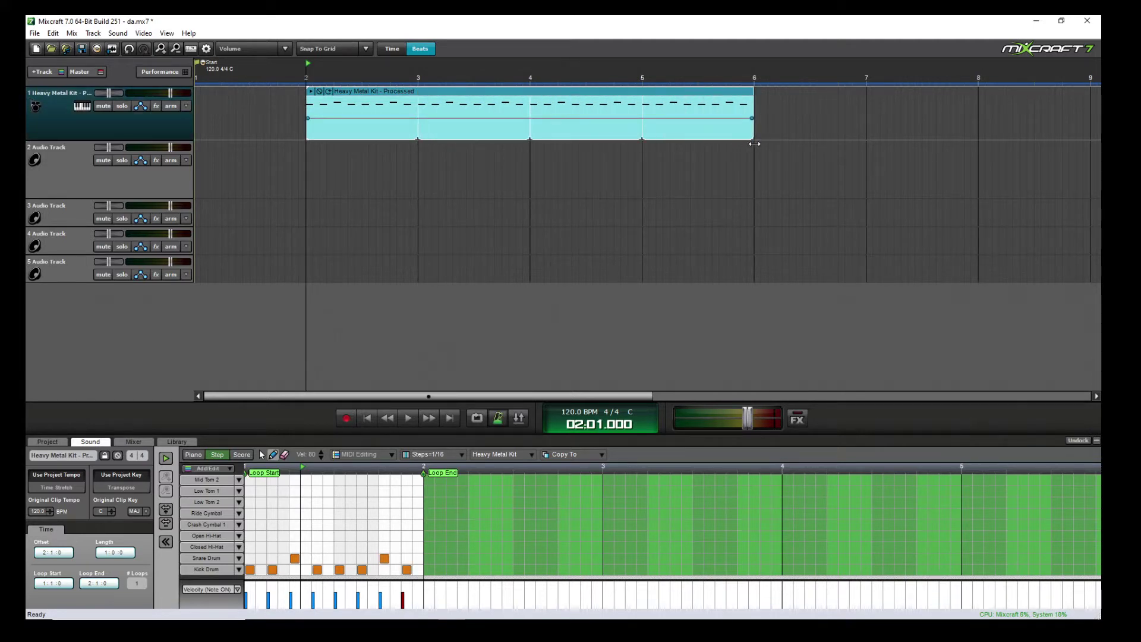
{"action": "left_click_drag", "start_coordinate": [751, 144], "coordinate": [419, 137]}
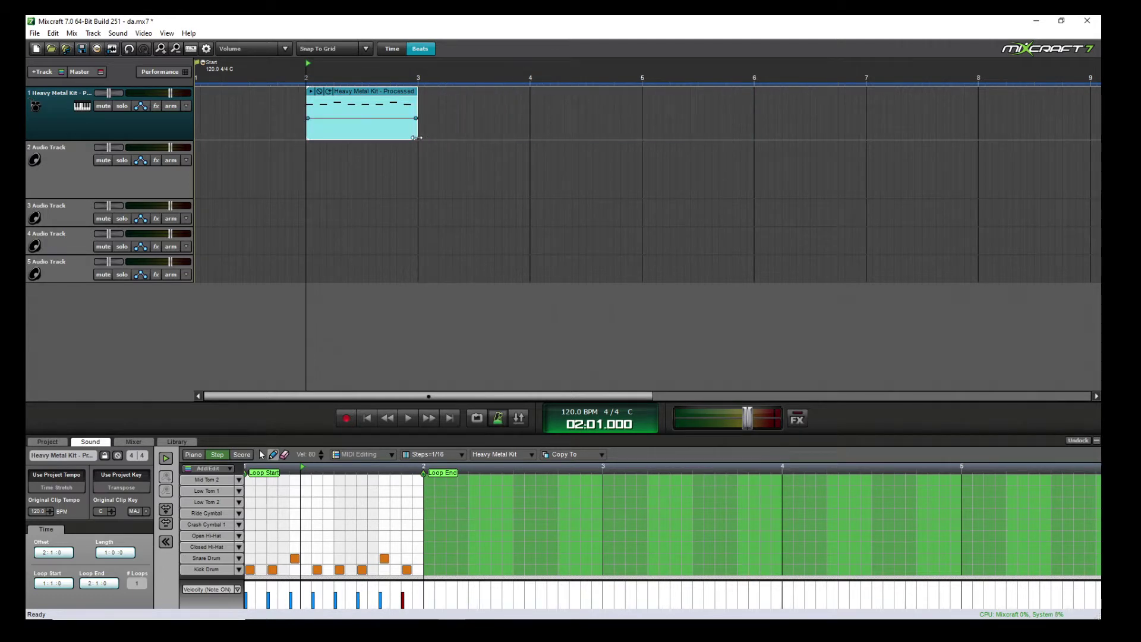
{"action": "left_click_drag", "start_coordinate": [419, 139], "coordinate": [753, 143]}
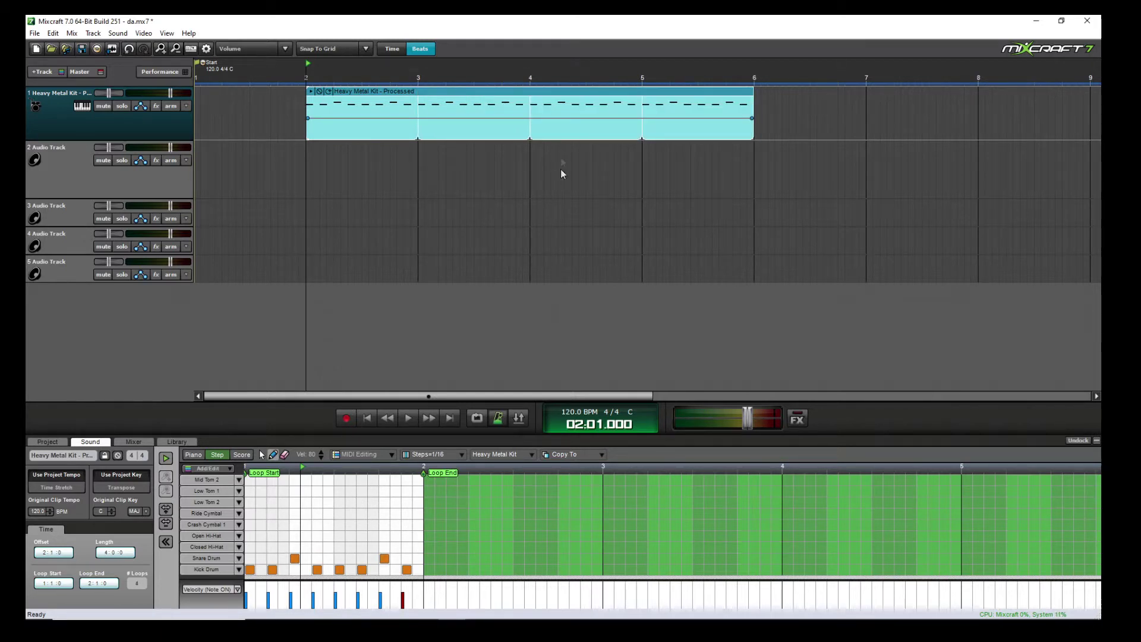
Step: Try Crash Cymbal 1 hits on steps 10 and 15 of the looped pattern and remove them again
{"action": "left_click", "coordinate": [350, 525]}
{"action": "left_click", "coordinate": [407, 524]}
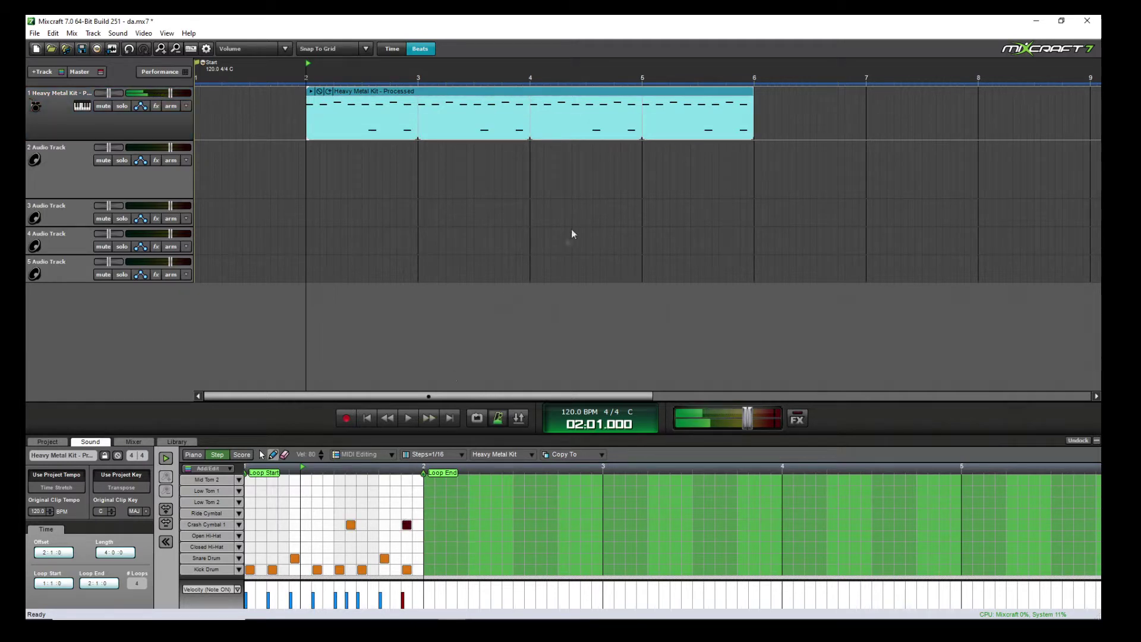
{"action": "left_click", "coordinate": [407, 525]}
{"action": "left_click", "coordinate": [350, 525]}
Step: Shorten the looped drum clip back to a single measure ending at measure 3
{"action": "left_click", "coordinate": [753, 134]}
{"action": "left_click_drag", "start_coordinate": [753, 134], "coordinate": [418, 134]}
{"action": "left_click", "coordinate": [406, 138]}
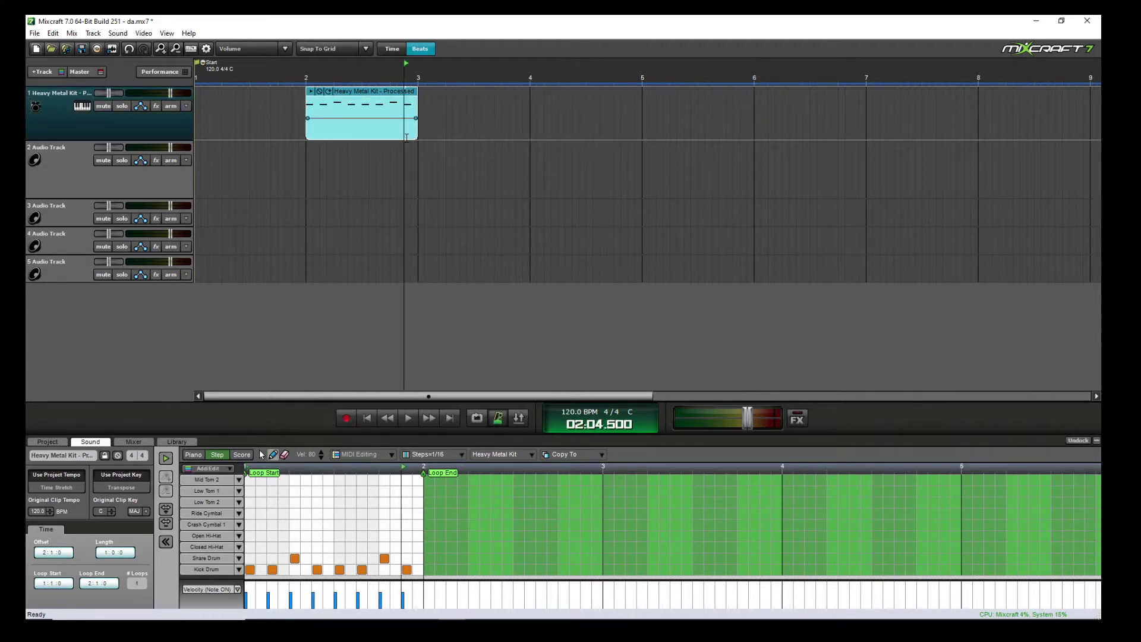
Step: Copy the one-measure drum clip end to end so that four separate clips run from measure 2 to measure 6
{"action": "left_click", "coordinate": [398, 128]}
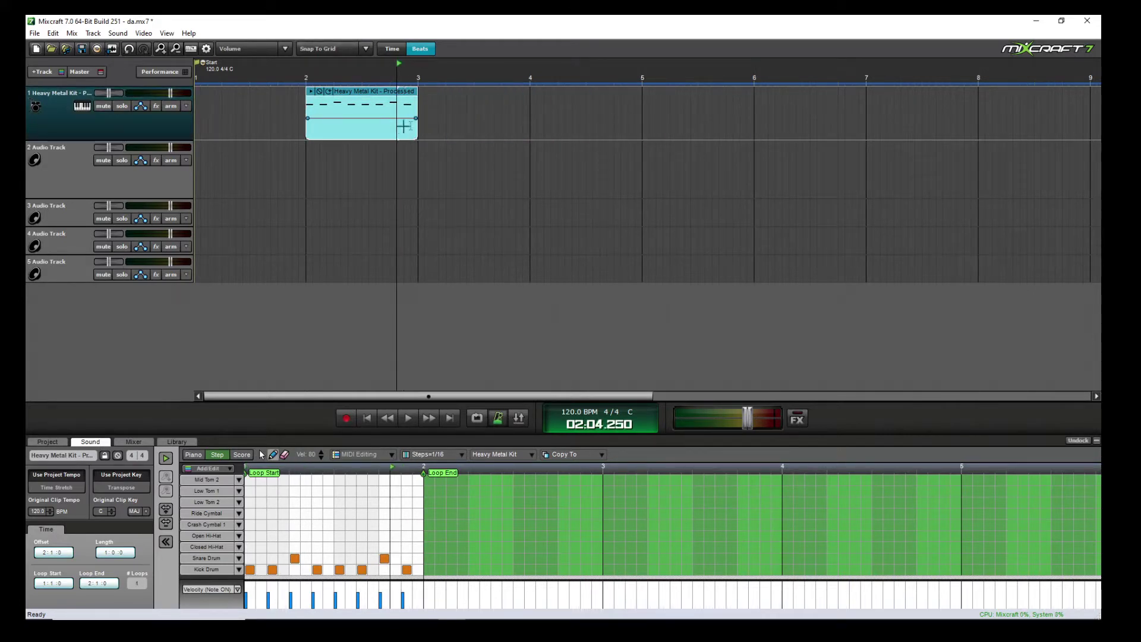
{"action": "left_click", "coordinate": [418, 126]}
{"action": "left_click_drag", "start_coordinate": [418, 130], "coordinate": [754, 137]}
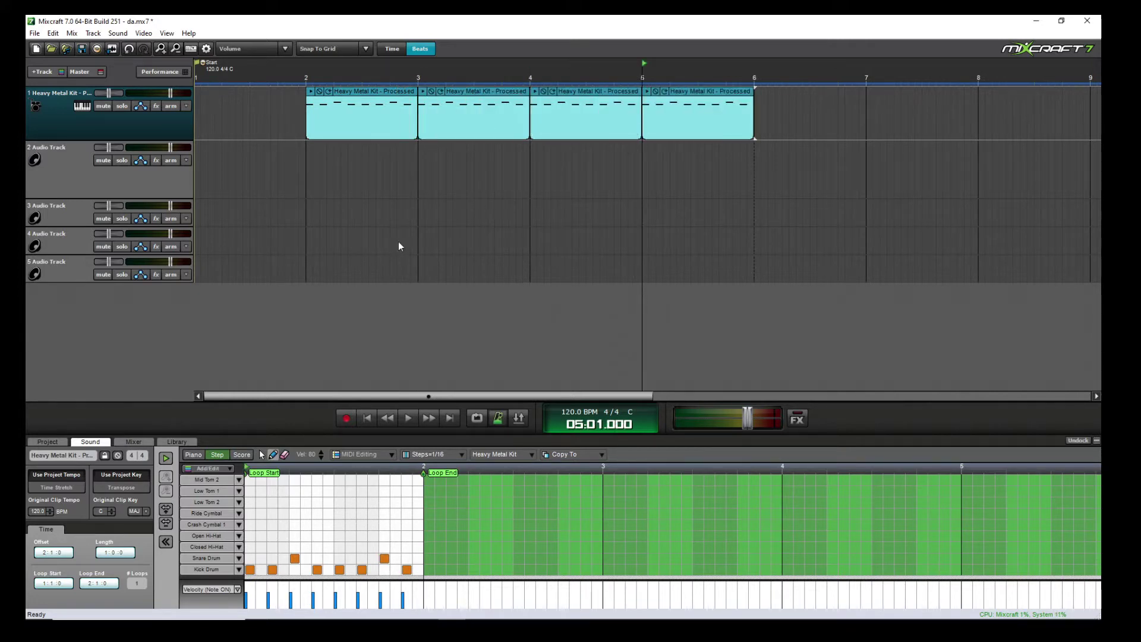
Step: Extend the drum clip's loop end to measure 5 in the step editor, making the pattern four measures long
{"action": "scroll", "coordinate": [398, 246], "scroll_direction": "down", "scroll_amount": 2}
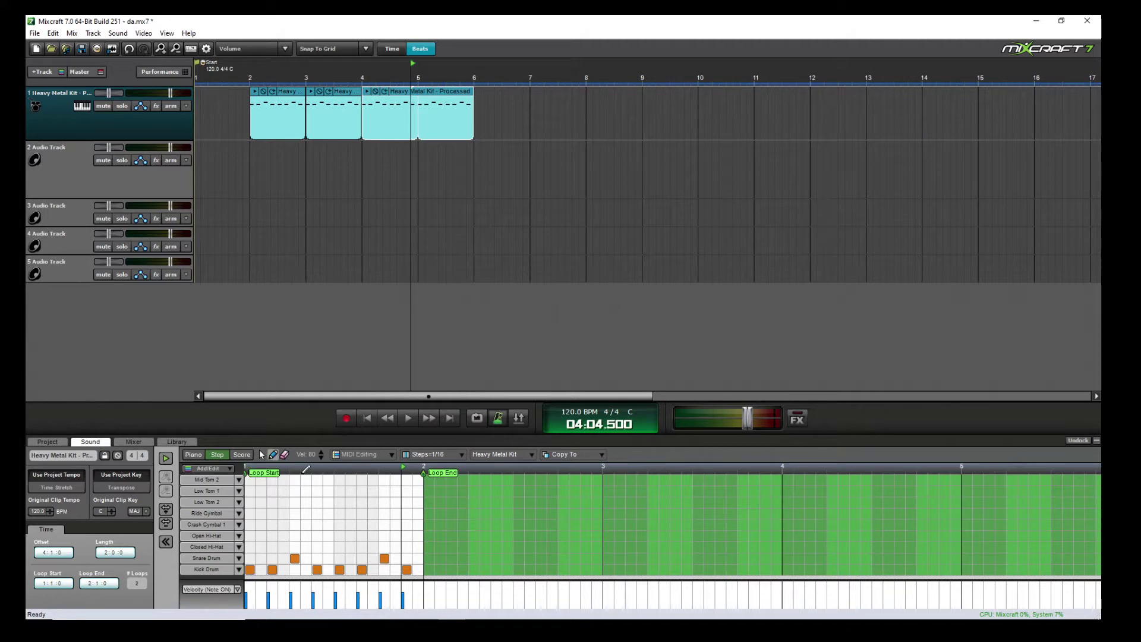
{"action": "left_click", "coordinate": [423, 473]}
{"action": "mouse_move", "coordinate": [423, 473]}
{"action": "left_mouse_down"}
{"action": "mouse_move", "coordinate": [606, 472]}
{"action": "mouse_move", "coordinate": [589, 472]}
{"action": "mouse_move", "coordinate": [597, 470]}
{"action": "left_mouse_up"}
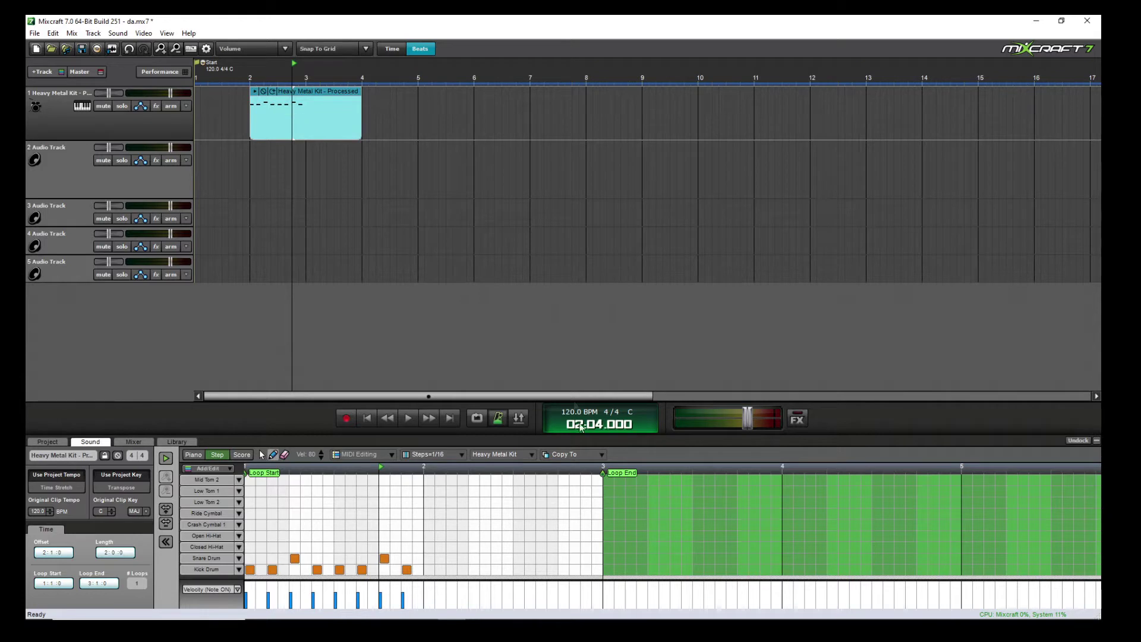
{"action": "left_click_drag", "start_coordinate": [602, 472], "coordinate": [962, 473]}
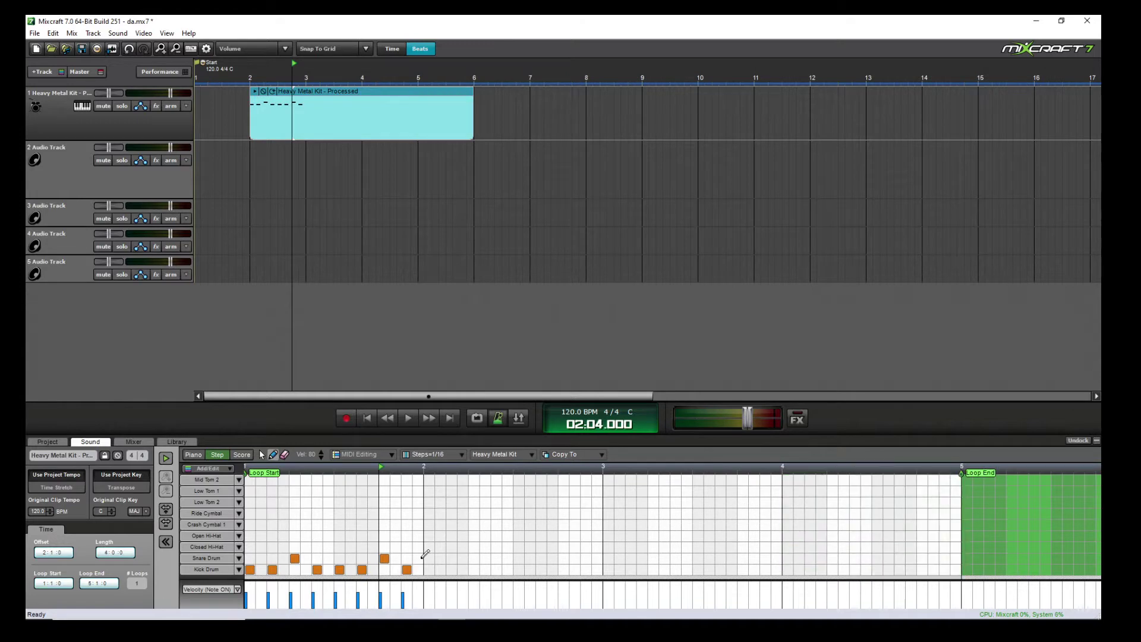
Step: Copy the first measure's kick and snare notes into measures 2, 3 and 4 of the extended pattern
{"action": "left_click", "coordinate": [261, 455]}
{"action": "left_click_drag", "start_coordinate": [446, 537], "coordinate": [425, 577]}
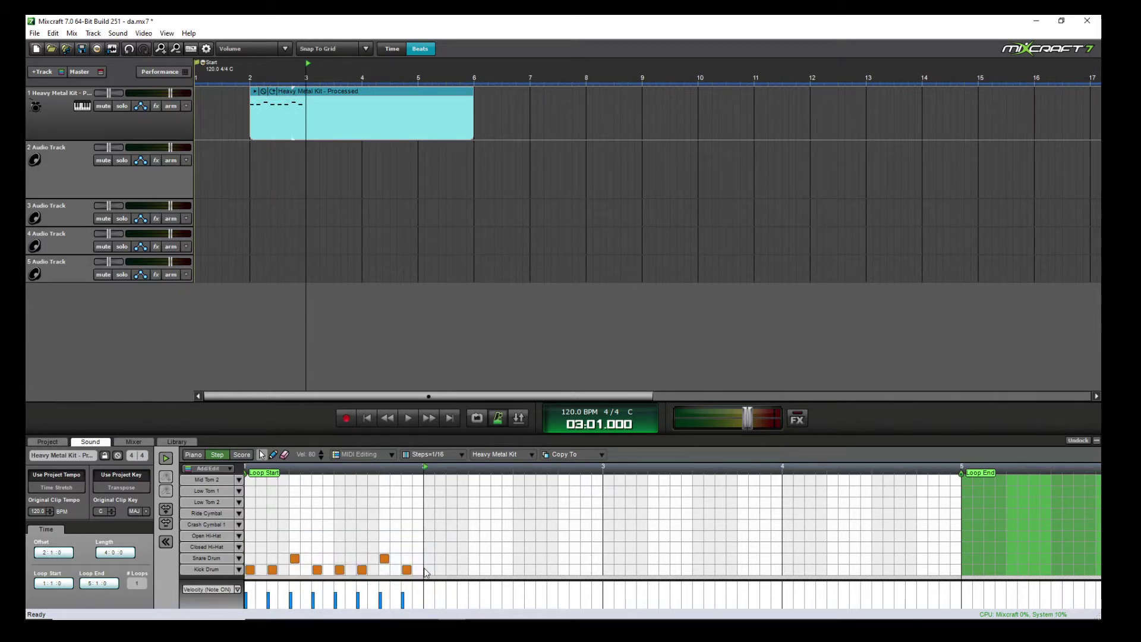
{"action": "key", "text": "ctrl+v"}
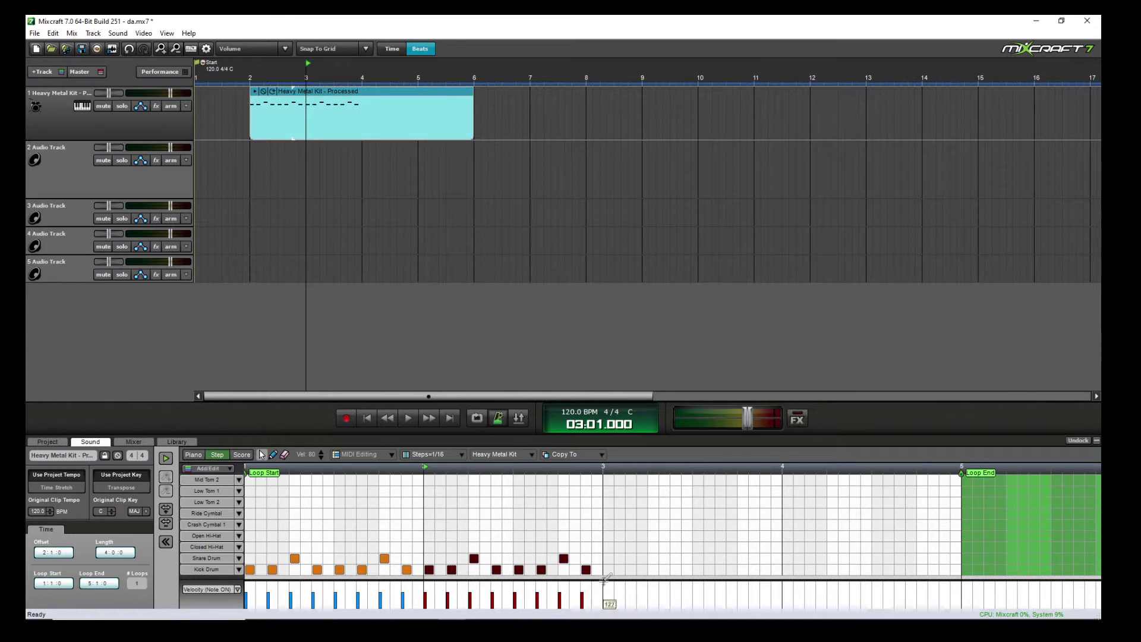
{"action": "key", "text": "ctrl+v"}
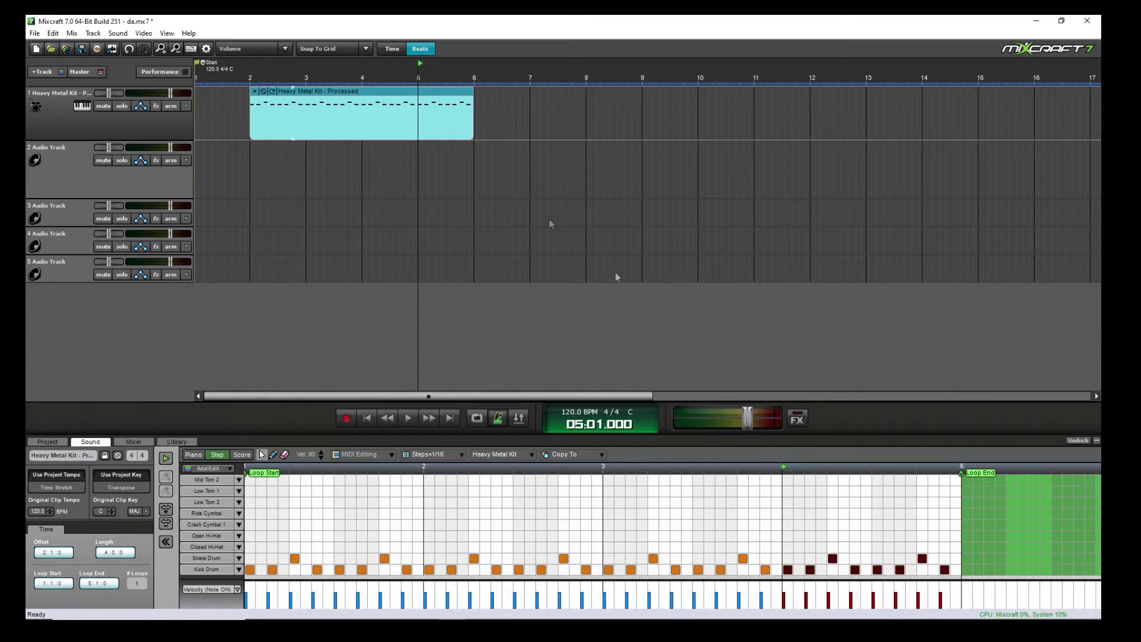
Step: Shorten the drum clip to its first measure and play it back from measure 2
{"action": "mouse_move", "coordinate": [455, 140]}
{"action": "left_click_drag", "start_coordinate": [473, 138], "coordinate": [305, 138]}
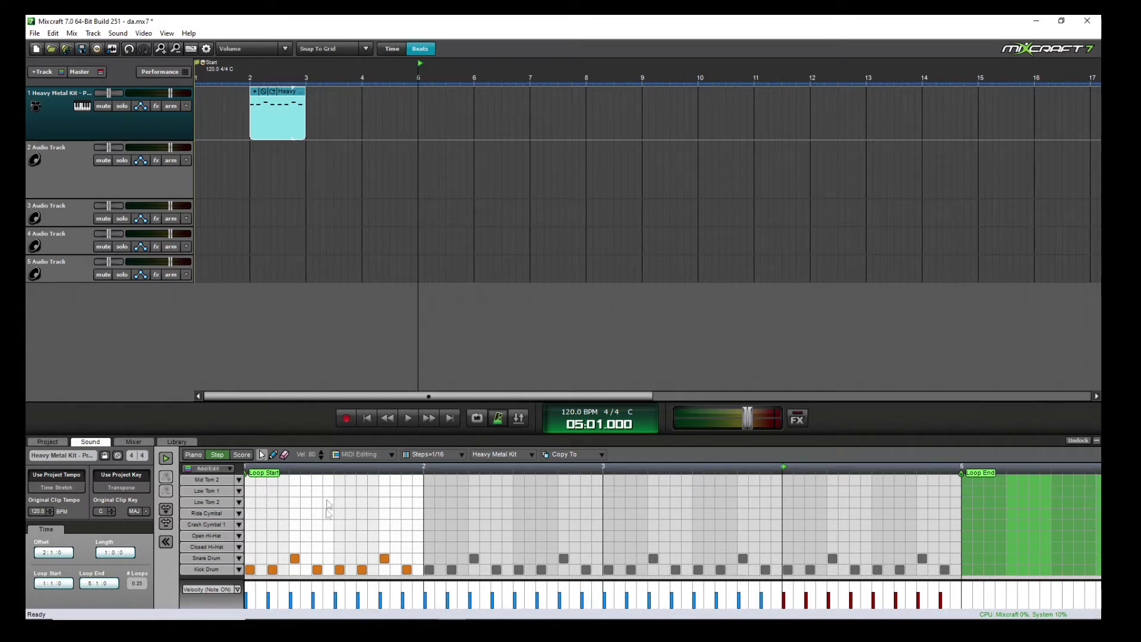
{"action": "left_click", "coordinate": [252, 191]}
{"action": "key", "text": "space"}
{"action": "key", "text": "space"}
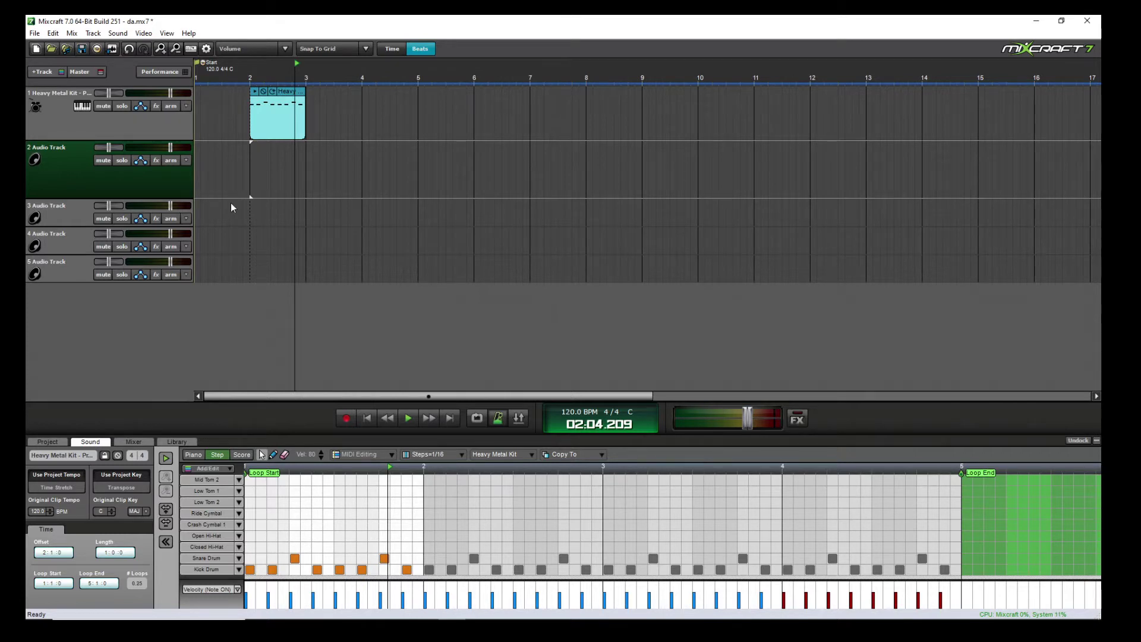
Step: Raise the velocities of several individual snare and kick notes in the pattern's first two measures, enlarging the velocity lane slightly
{"action": "left_click", "coordinate": [290, 590]}
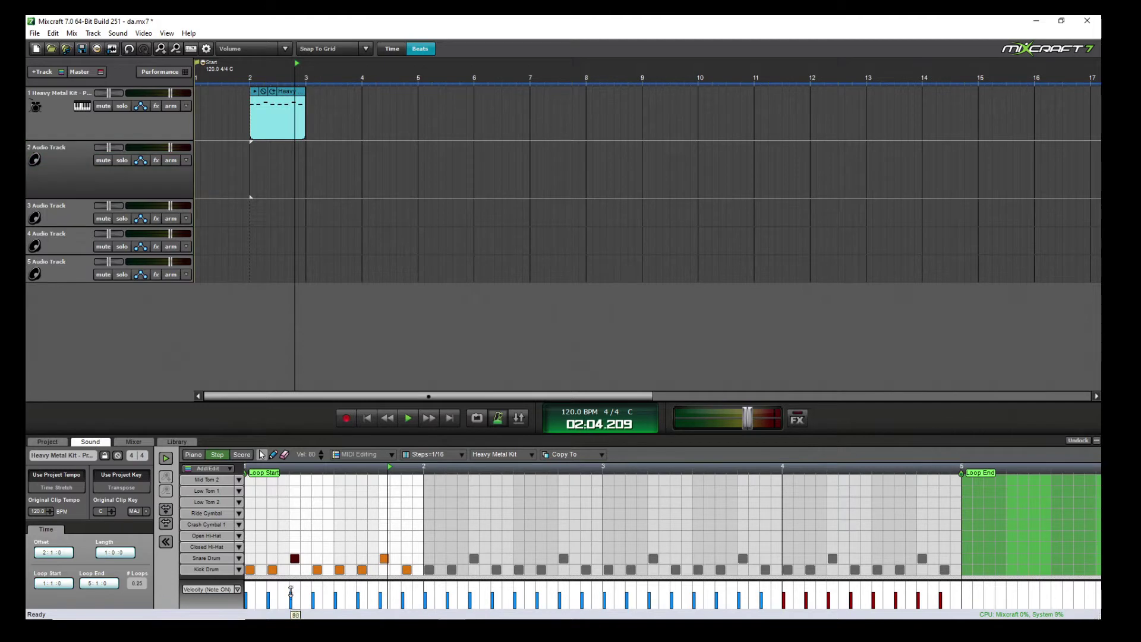
{"action": "left_click", "coordinate": [335, 586]}
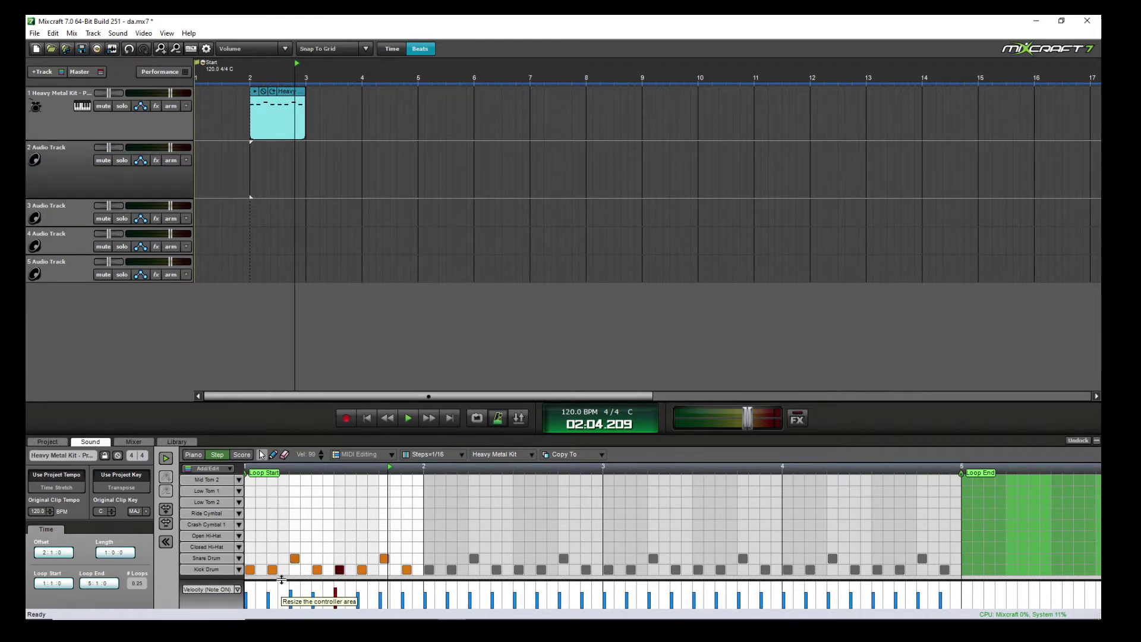
{"action": "left_click_drag", "start_coordinate": [281, 577], "coordinate": [281, 574]}
{"action": "left_click", "coordinate": [268, 585]}
{"action": "left_click", "coordinate": [425, 585]}
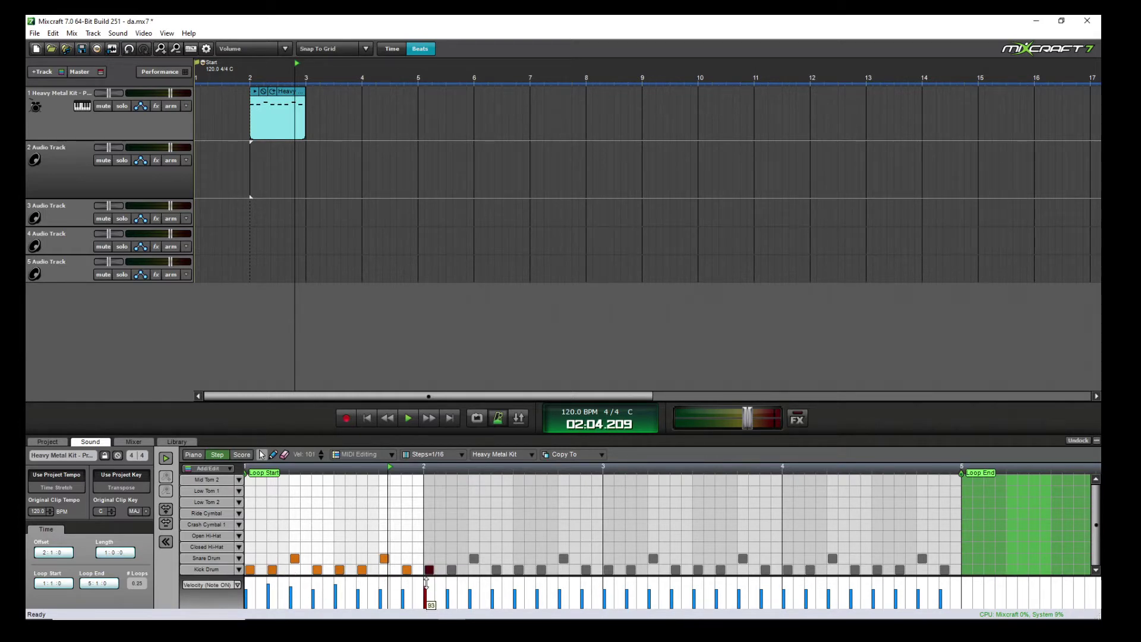
{"action": "left_click", "coordinate": [448, 589]}
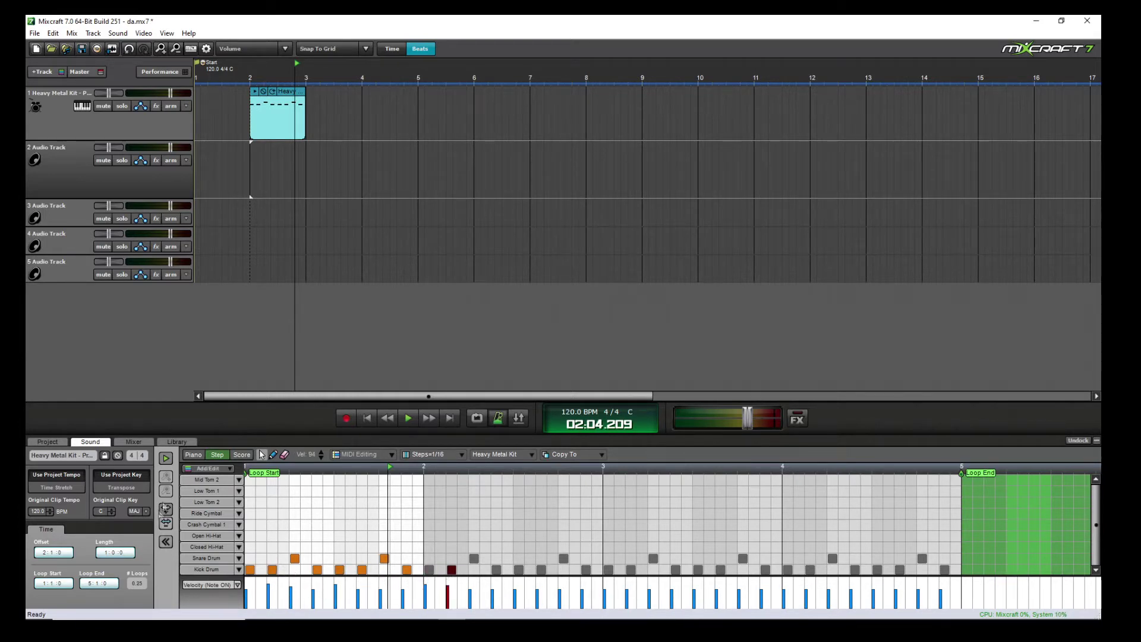
Step: Select all Kick Drum notes across the four-measure pattern
{"action": "right_click", "coordinate": [204, 569]}
{"action": "left_click", "coordinate": [216, 488]}
{"action": "right_click", "coordinate": [217, 571]}
{"action": "left_click", "coordinate": [226, 539]}
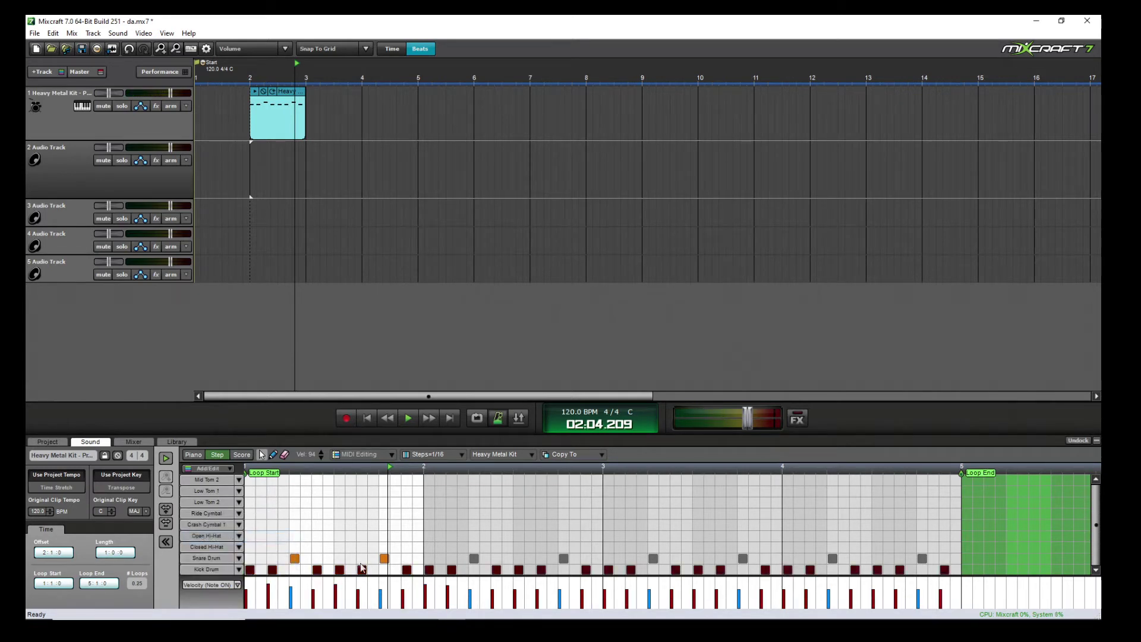
Step: Humanize only the selected kick notes with late start times, random durations and a velocity randomization above 10%
{"action": "right_click", "coordinate": [319, 572]}
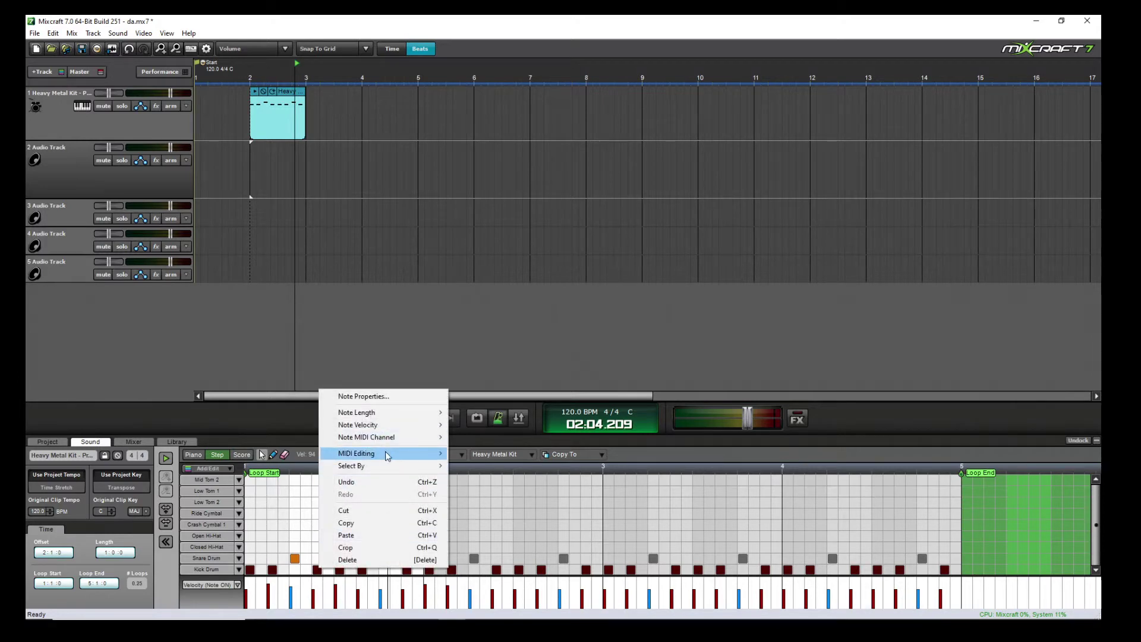
{"action": "mouse_move", "coordinate": [392, 455]}
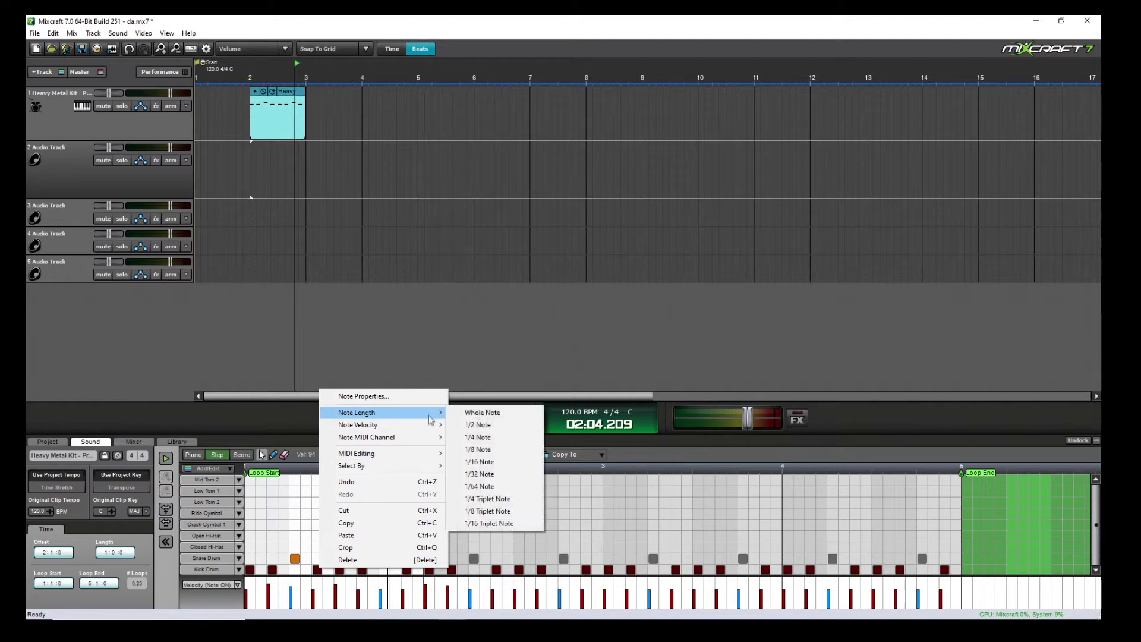
{"action": "mouse_move", "coordinate": [431, 424]}
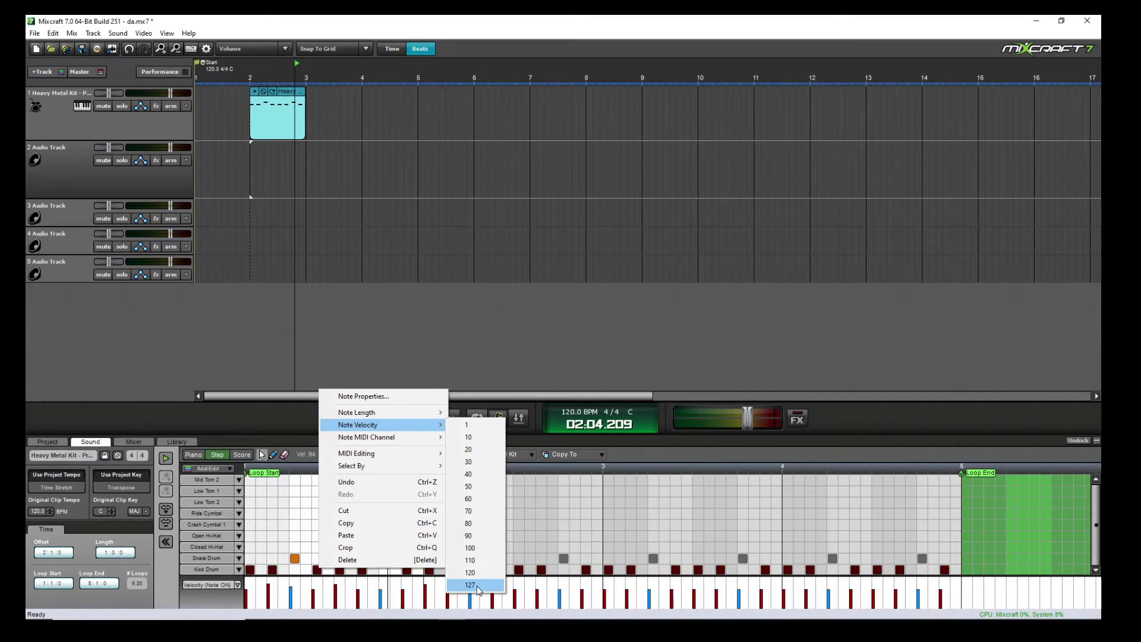
{"action": "mouse_move", "coordinate": [439, 452]}
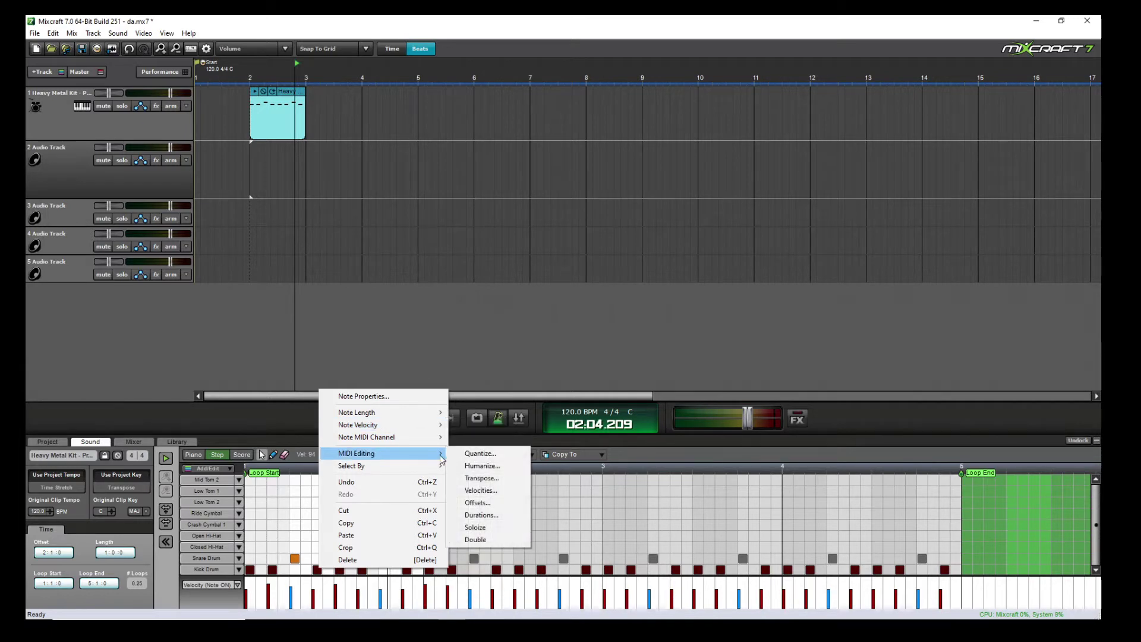
{"action": "left_click", "coordinate": [496, 466]}
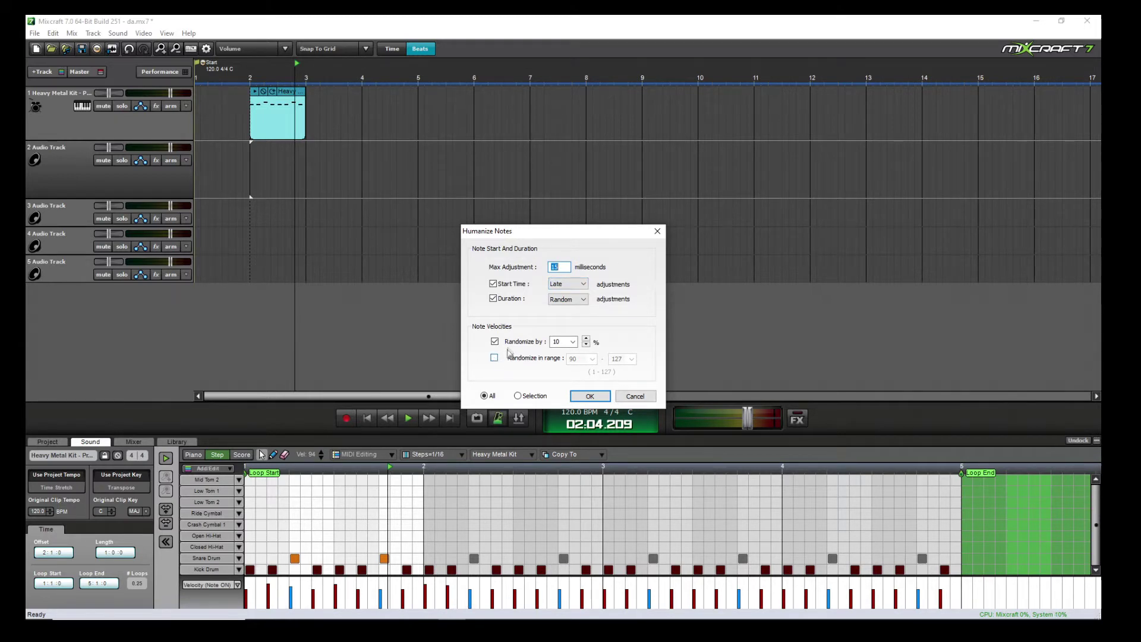
{"action": "left_click", "coordinate": [519, 400]}
{"action": "left_click", "coordinate": [568, 267]}
{"action": "left_click", "coordinate": [586, 339]}
{"action": "left_click", "coordinate": [586, 339]}
{"action": "left_click", "coordinate": [590, 397]}
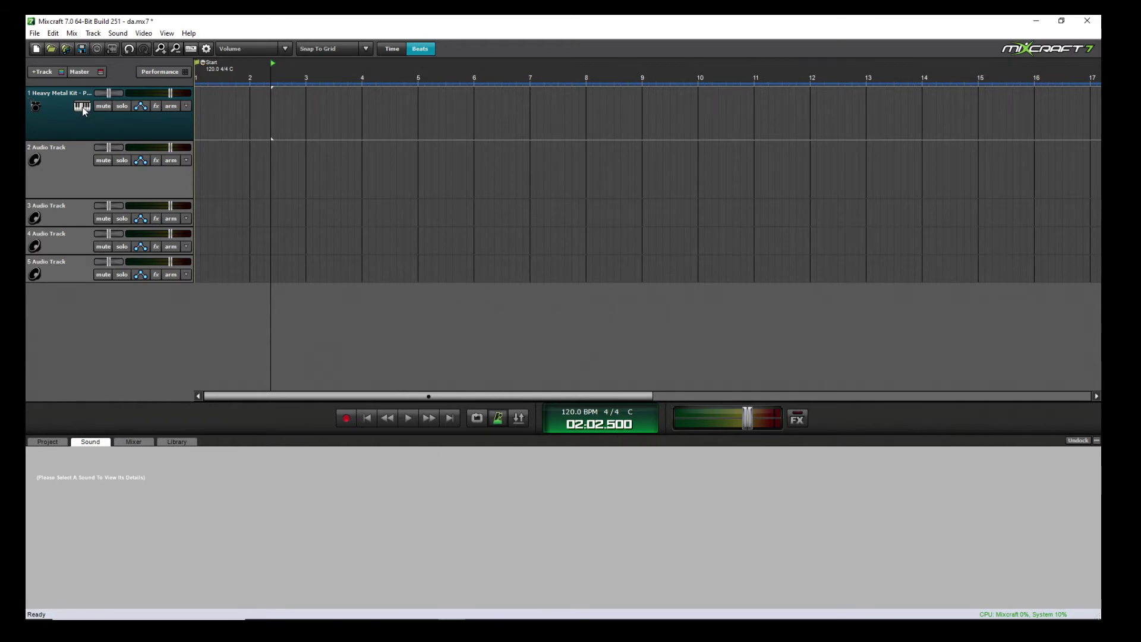
Step: Replace the first track's drum kit with the EZdrummer VSTi instrument
{"action": "left_click", "coordinate": [83, 107]}
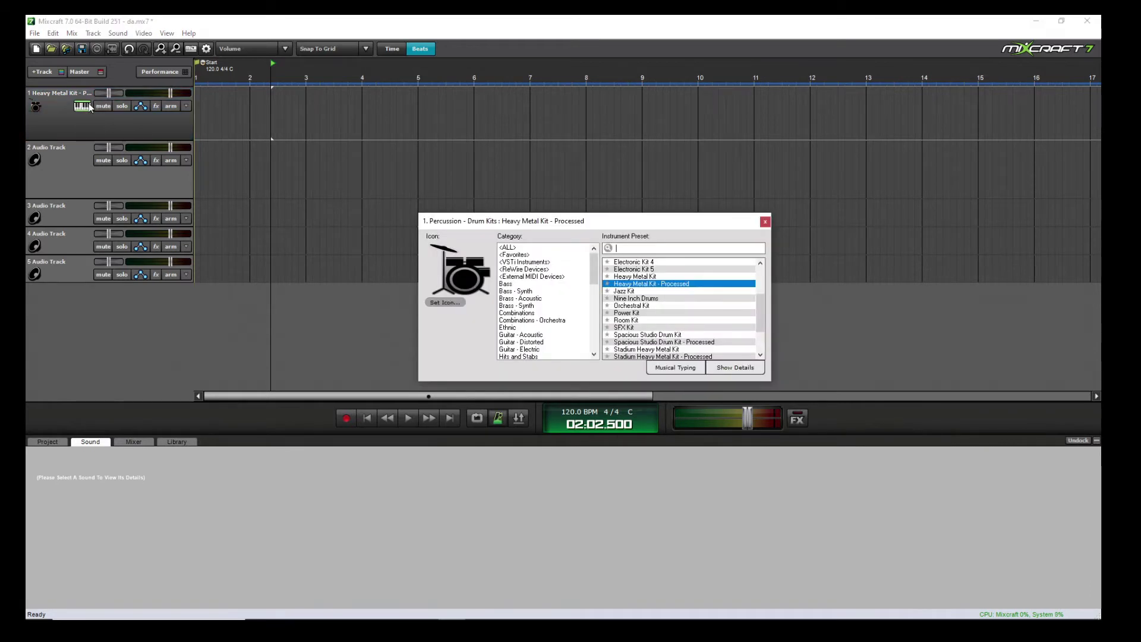
{"action": "left_click", "coordinate": [560, 262]}
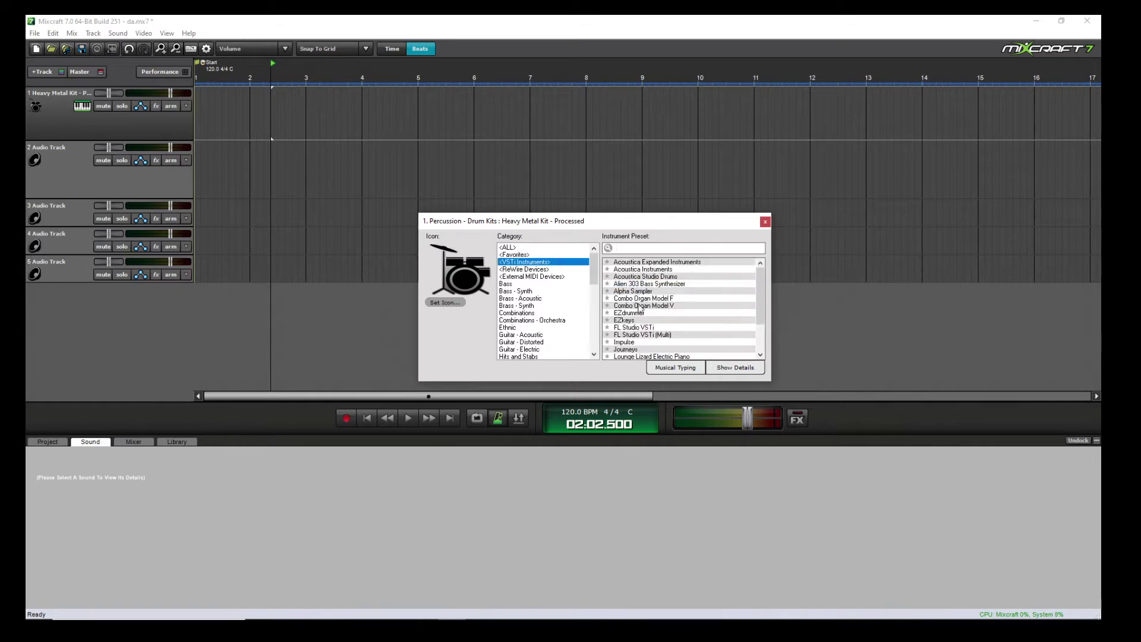
{"action": "left_click", "coordinate": [656, 314]}
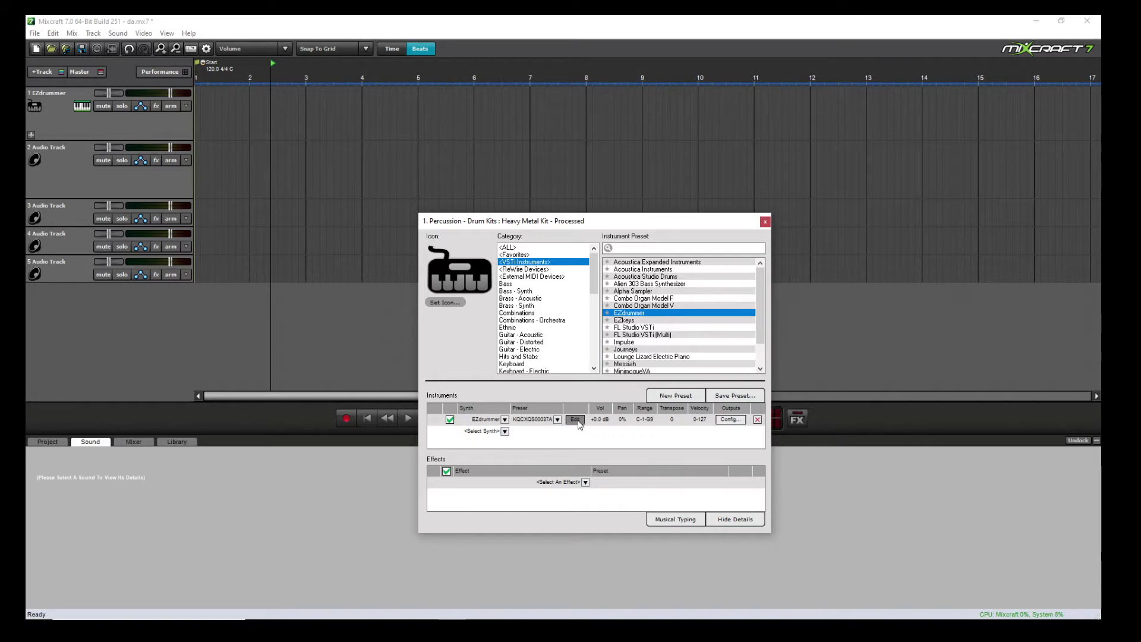
Step: Open the EZdrummer editor for the first track and load the Dry preset of Drumkit from Hell
{"action": "left_click", "coordinate": [578, 420]}
{"action": "left_click", "coordinate": [740, 169]}
{"action": "mouse_move", "coordinate": [742, 181]}
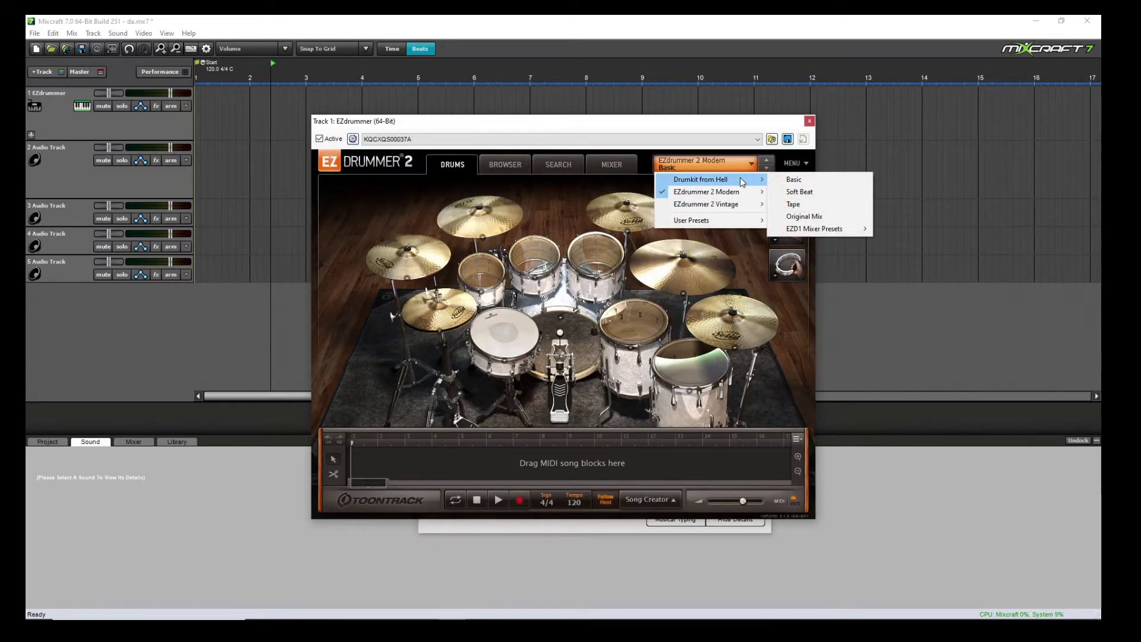
{"action": "mouse_move", "coordinate": [847, 230]}
{"action": "left_click", "coordinate": [890, 258]}
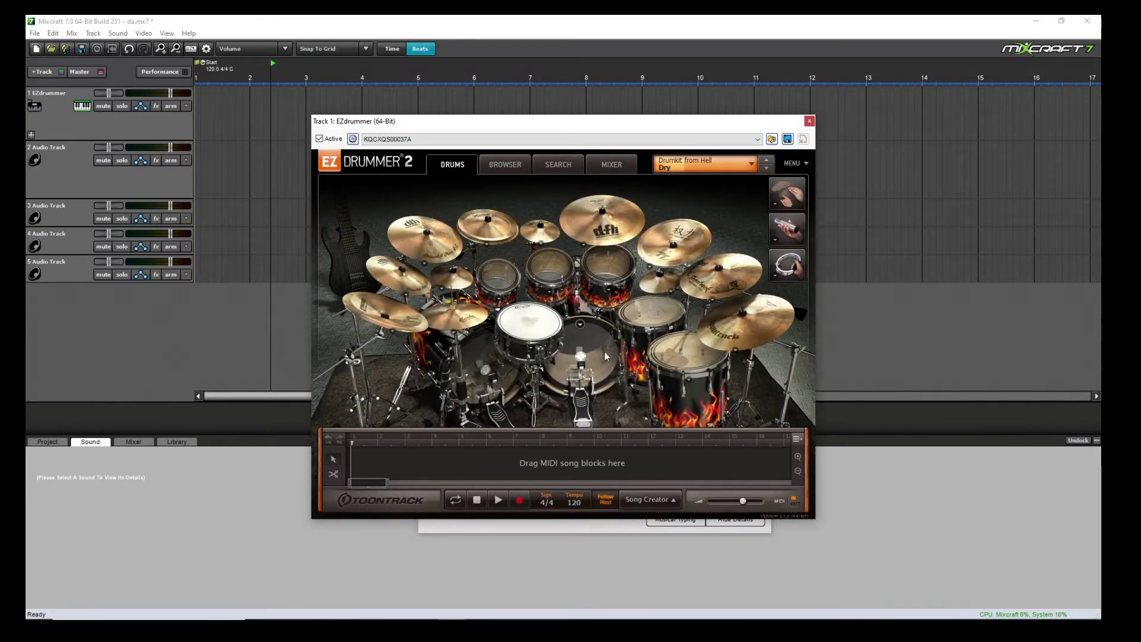
Step: Audition the kick, snare and rack toms of the Drumkit from Hell kit
{"action": "left_click", "coordinate": [604, 351]}
{"action": "left_click", "coordinate": [523, 317]}
{"action": "left_click", "coordinate": [545, 260]}
{"action": "left_click", "coordinate": [608, 262]}
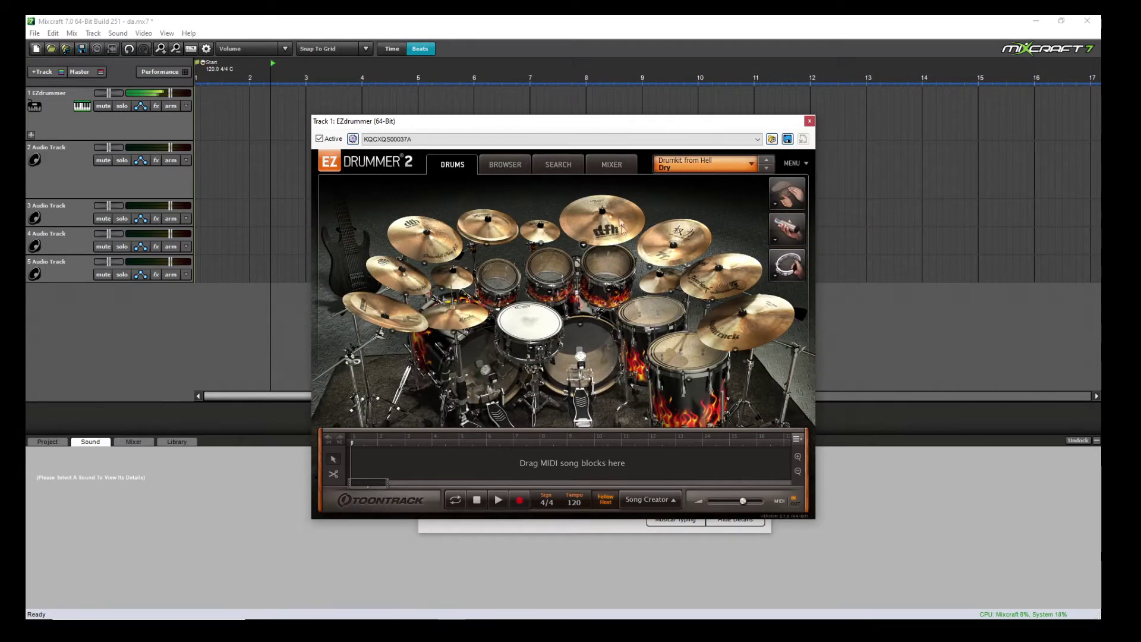
Step: Load the Metal preset of the EZdrummer 2 Modern kit and audition its kick drum
{"action": "left_click", "coordinate": [710, 164]}
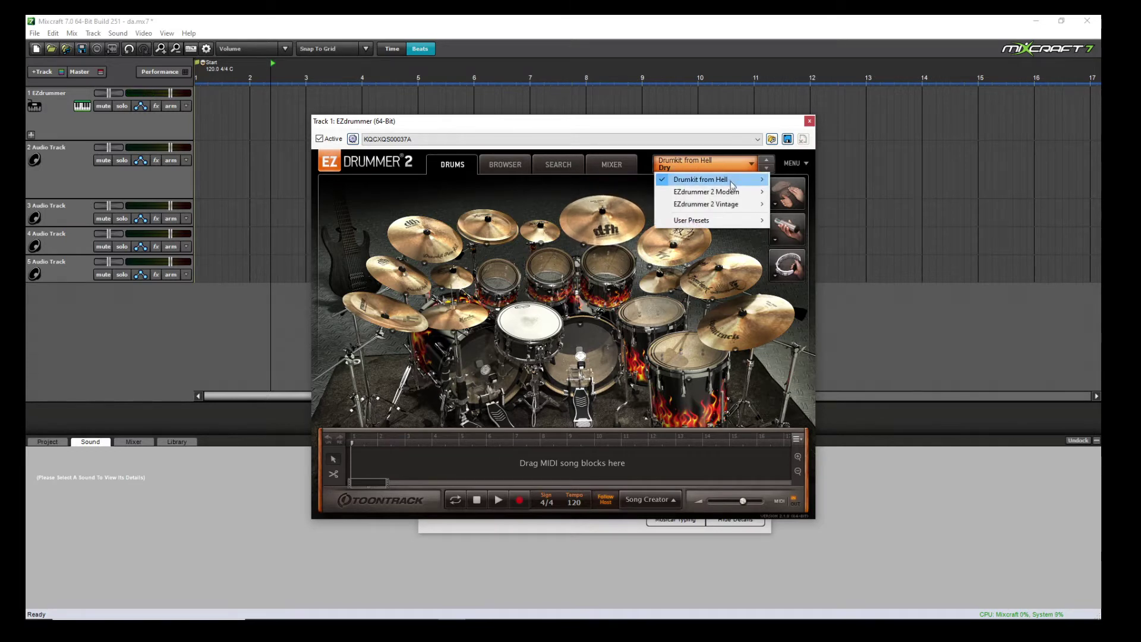
{"action": "mouse_move", "coordinate": [746, 199]}
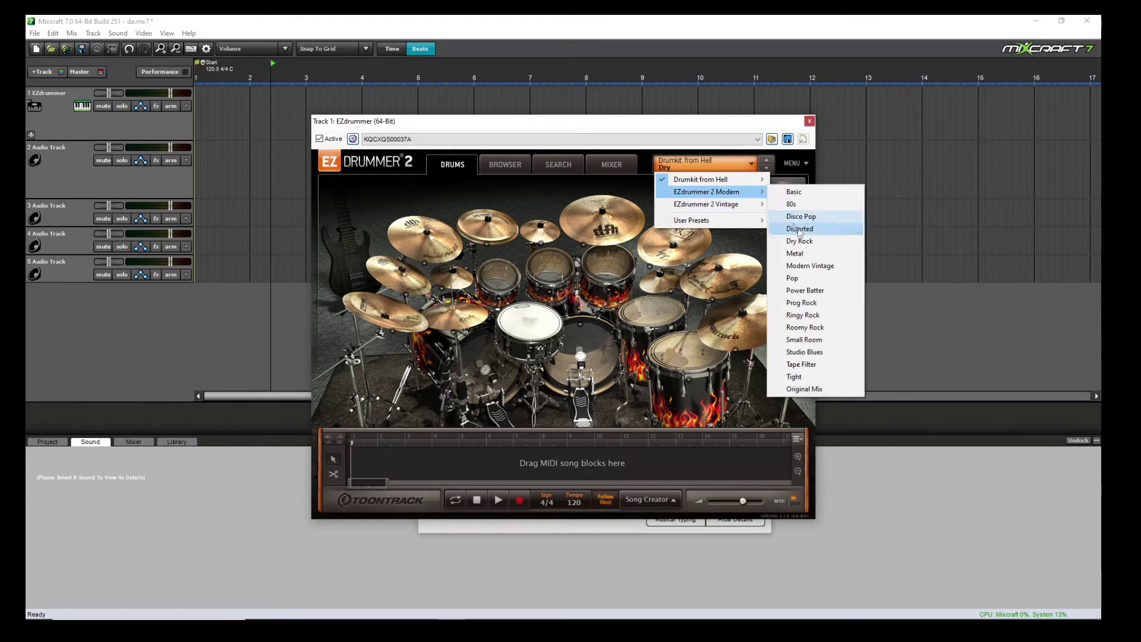
{"action": "left_click", "coordinate": [817, 254]}
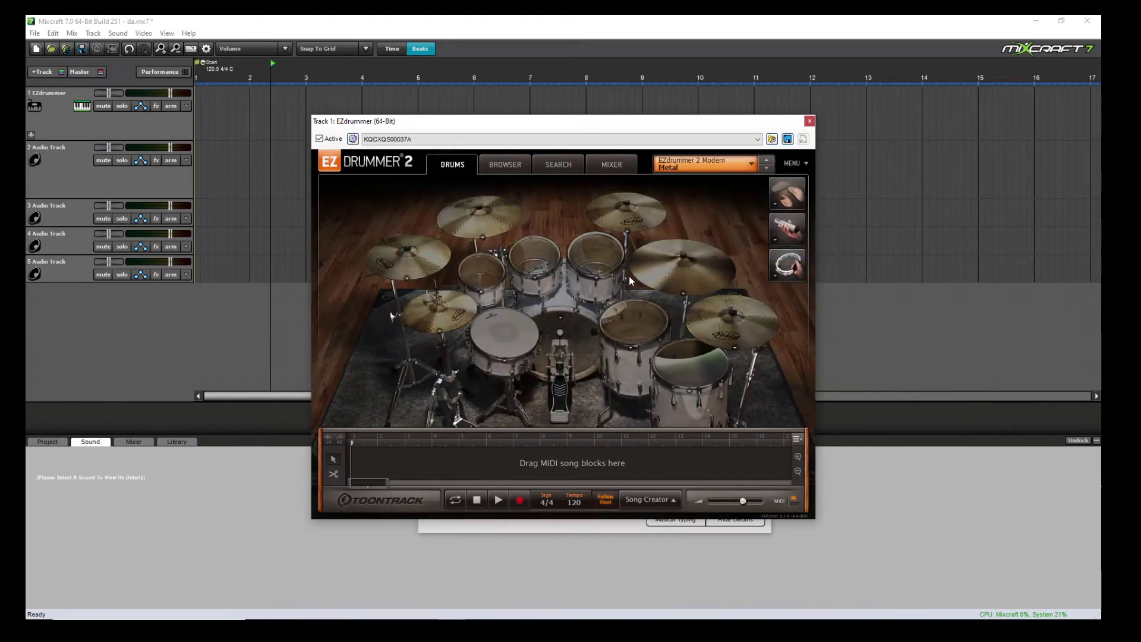
{"action": "left_click", "coordinate": [547, 344]}
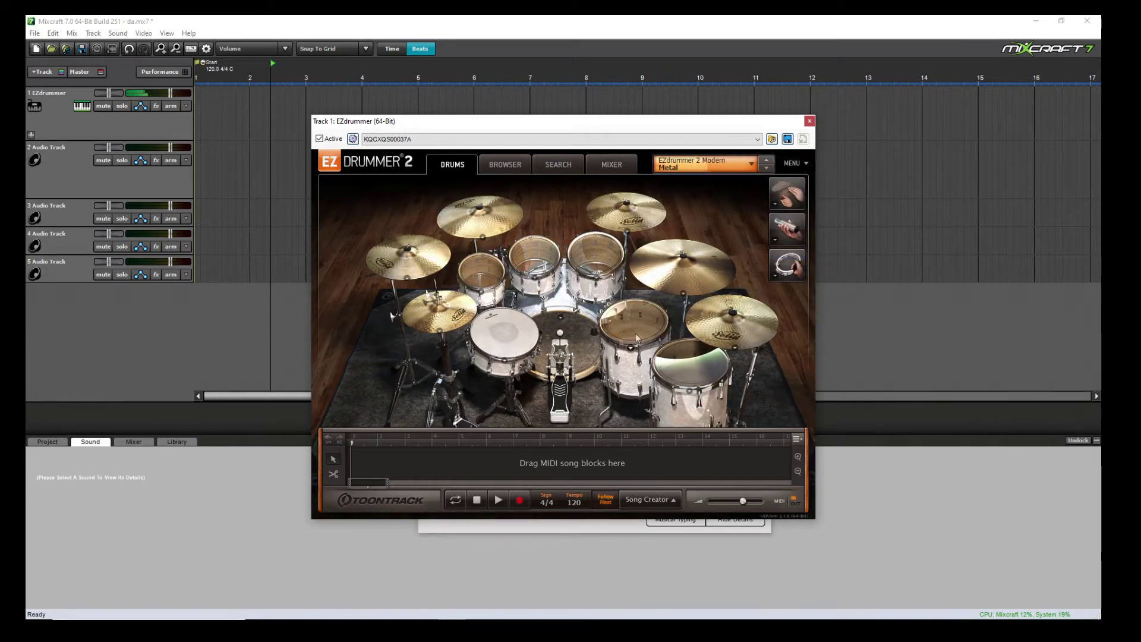
Step: View the instrument choices for Cymbal 3 and close the EZdrummer editor and the track's instrument window
{"action": "left_click", "coordinate": [627, 231]}
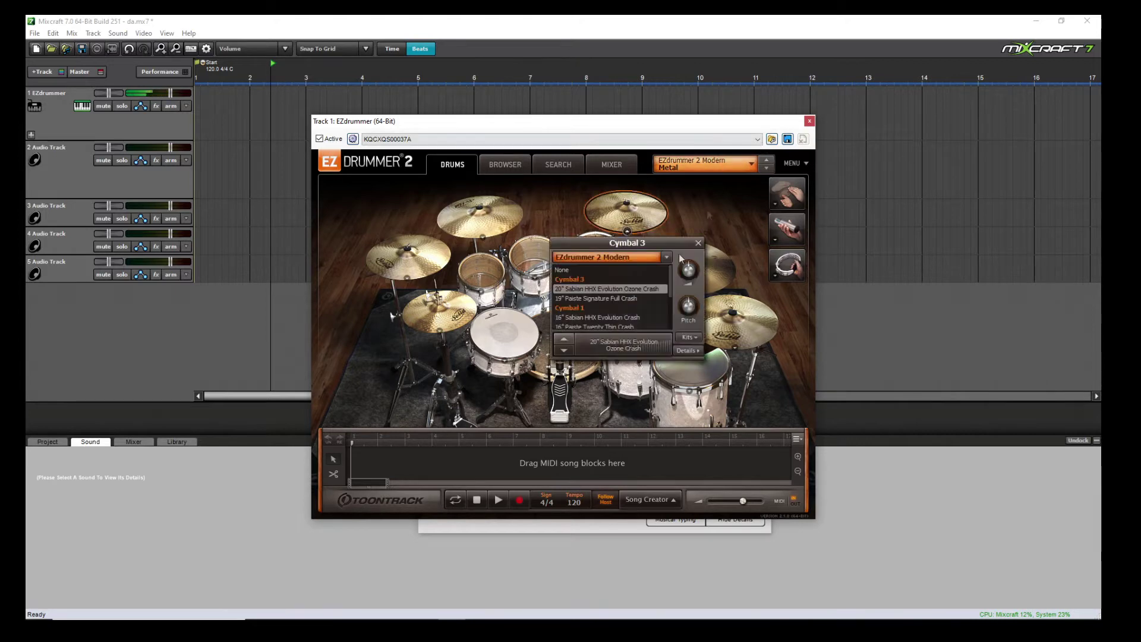
{"action": "left_click", "coordinate": [698, 242]}
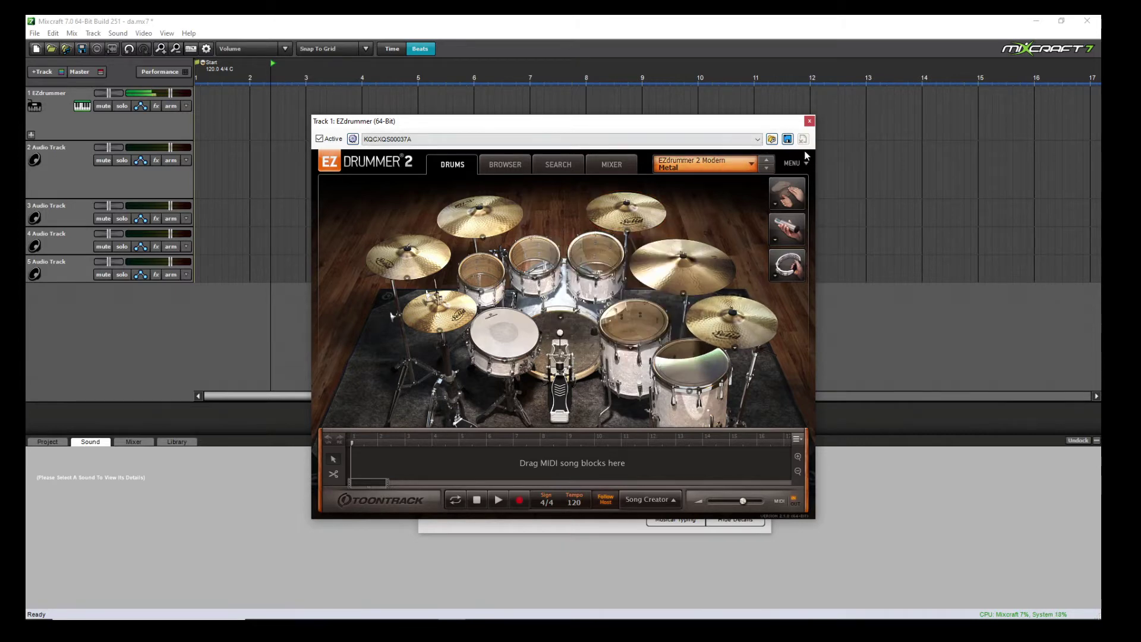
{"action": "left_click", "coordinate": [809, 122]}
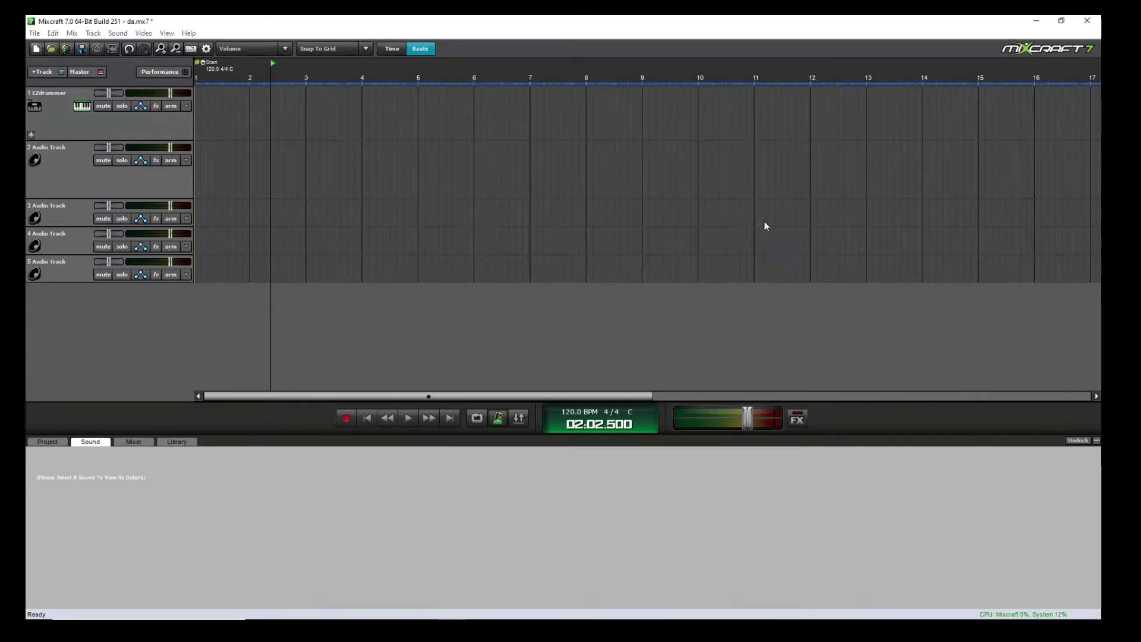
{"action": "left_click", "coordinate": [765, 221]}
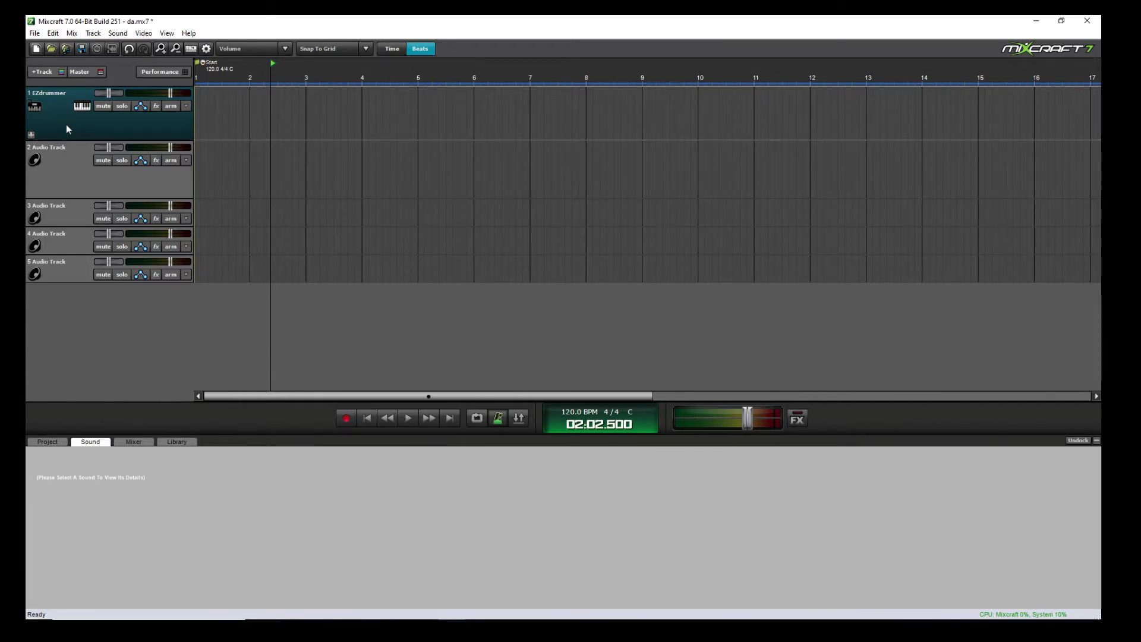
{"action": "right_click", "coordinate": [66, 126]}
{"action": "mouse_move", "coordinate": [76, 138]}
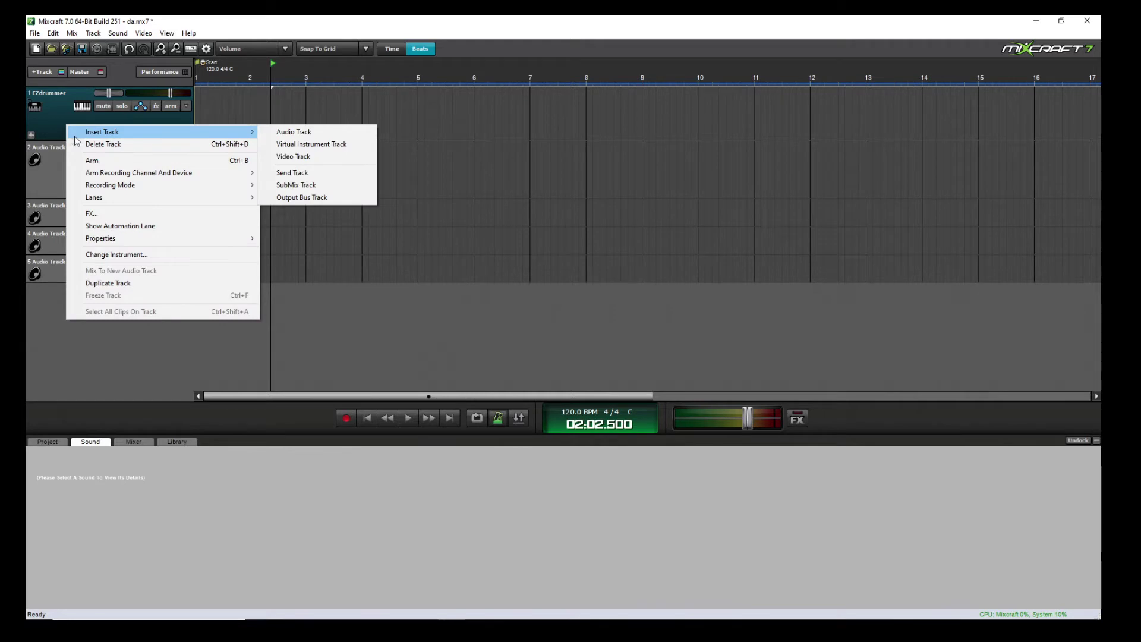
{"action": "left_click", "coordinate": [55, 155]}
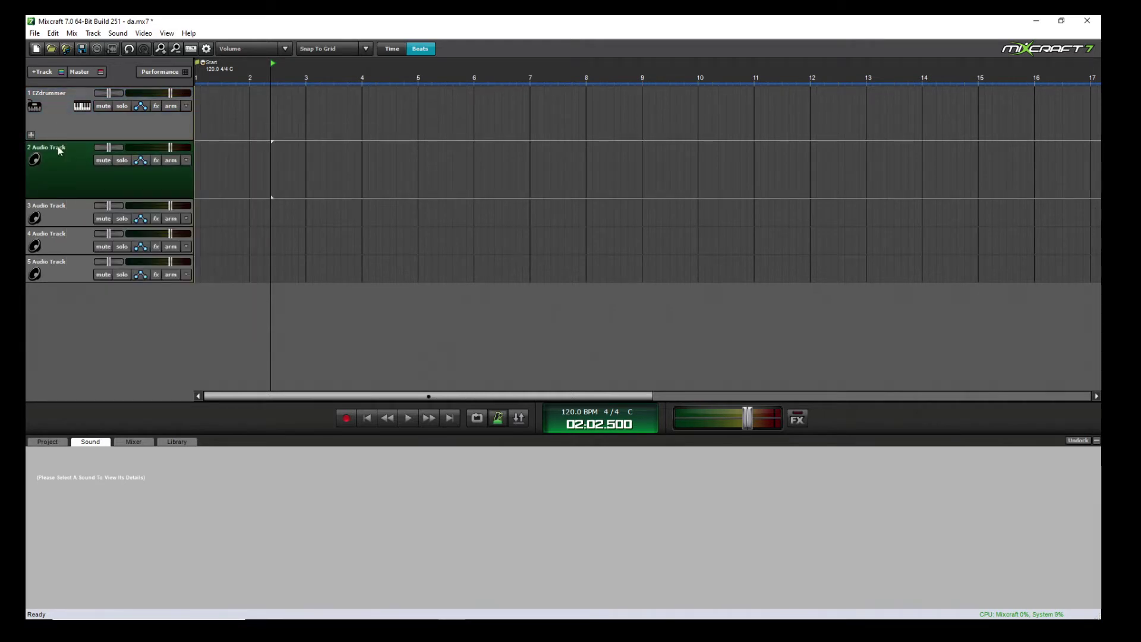
Step: Insert a virtual instrument track directly below the EZdrummer track and look at its instrument presets
{"action": "right_click", "coordinate": [58, 146]}
{"action": "mouse_move", "coordinate": [72, 155]}
{"action": "left_click", "coordinate": [300, 166]}
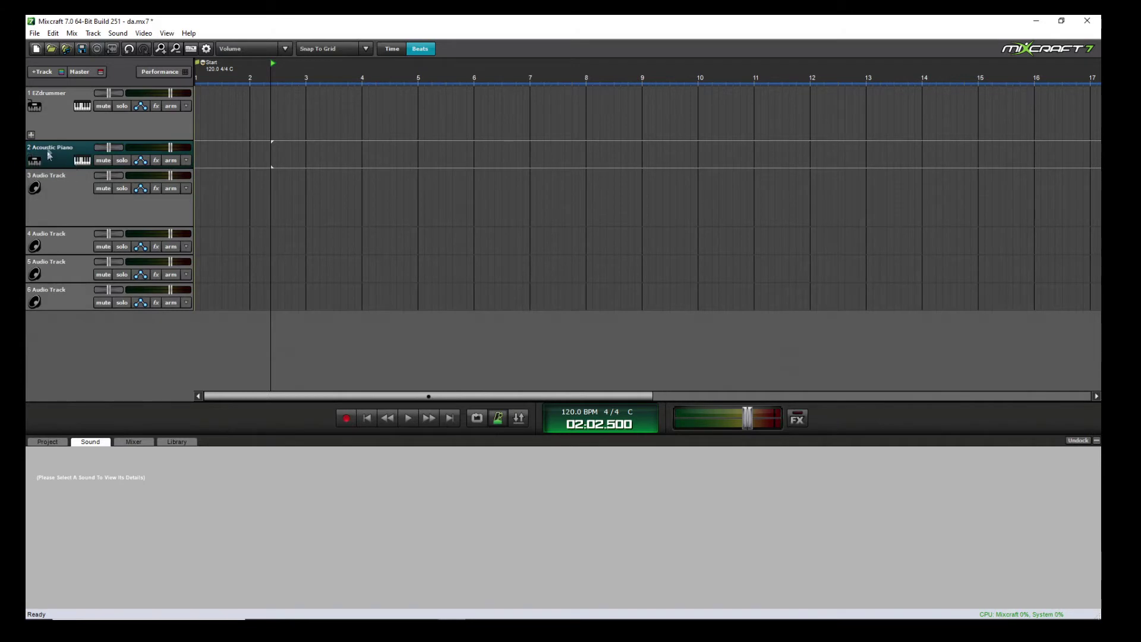
{"action": "left_click", "coordinate": [82, 161]}
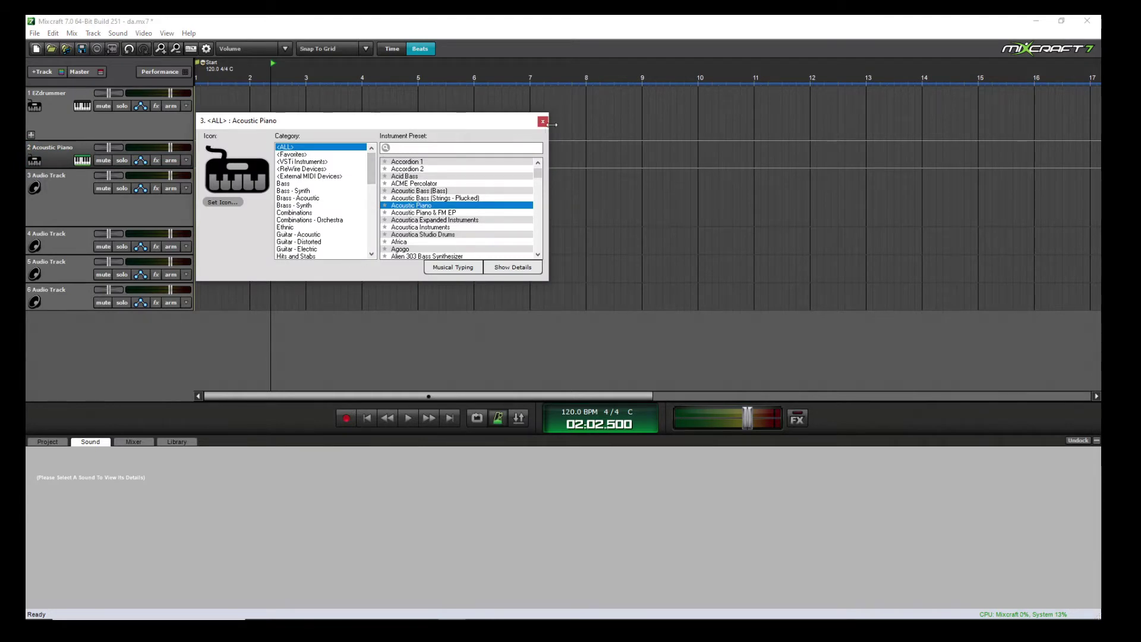
{"action": "left_click", "coordinate": [542, 122]}
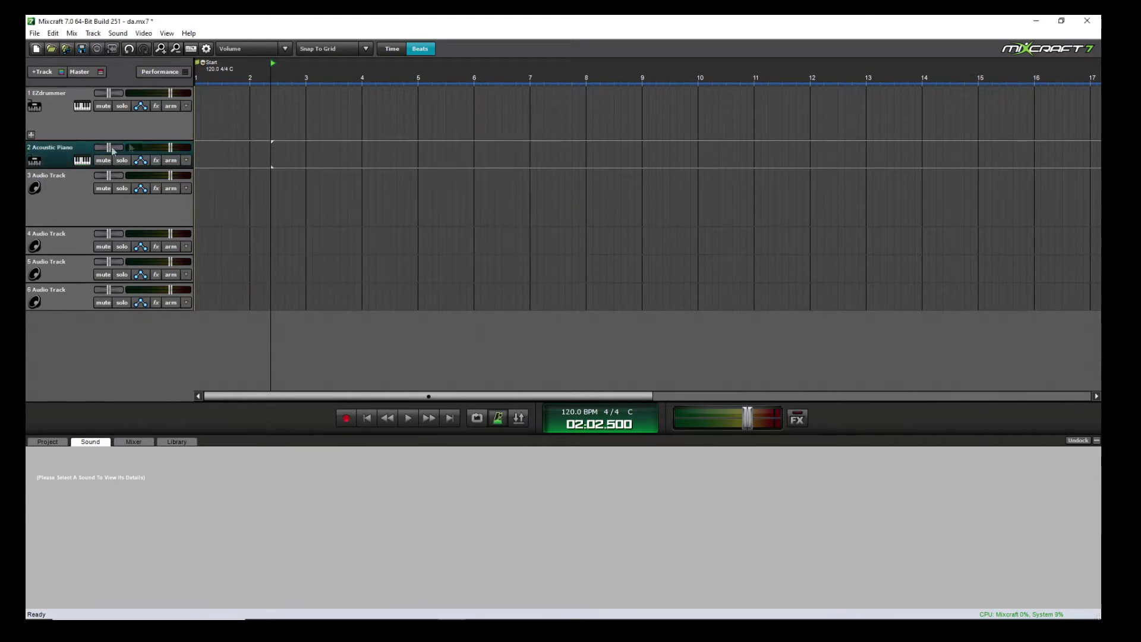
Step: Duplicate the EZdrummer track and check the drum kit loaded in the copy's EZdrummer editor
{"action": "right_click", "coordinate": [59, 118]}
{"action": "left_click", "coordinate": [105, 272]}
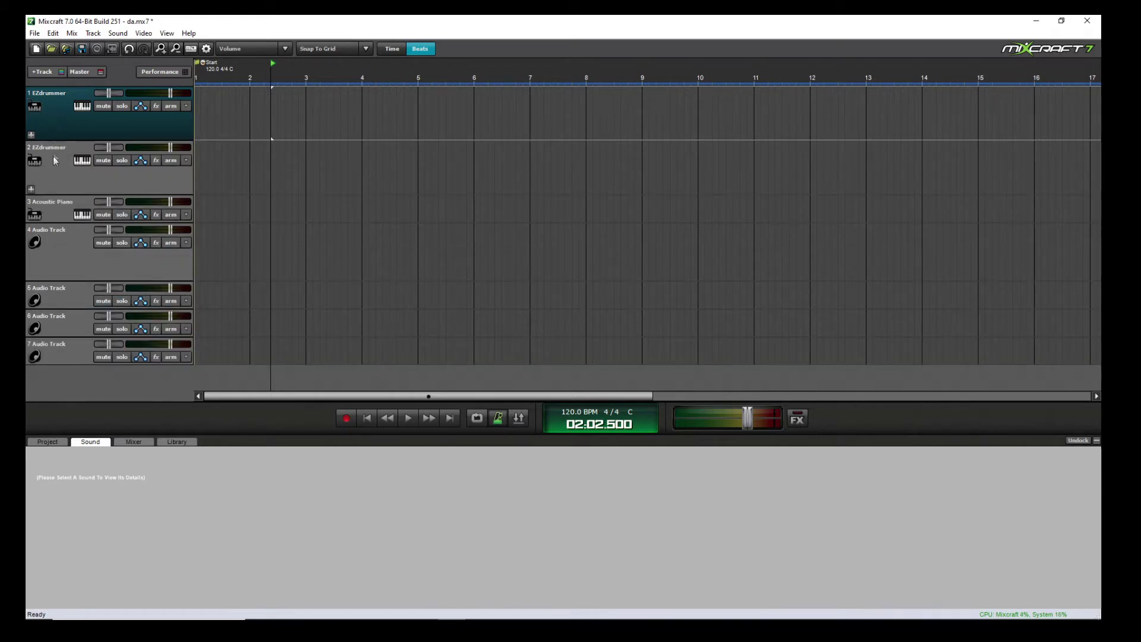
{"action": "left_click", "coordinate": [82, 159]}
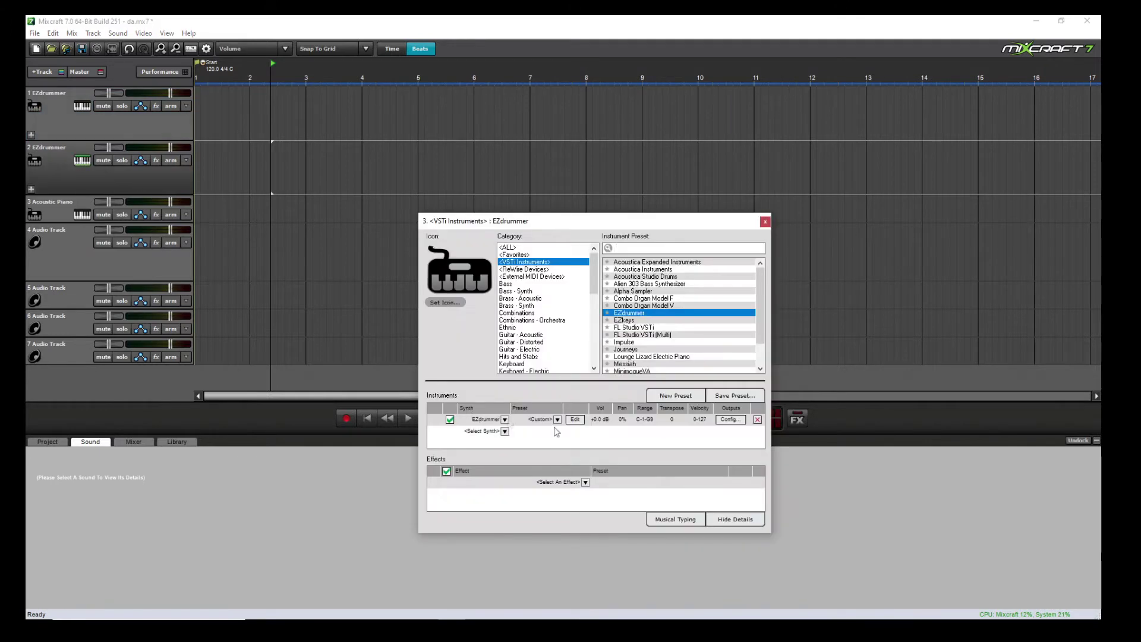
{"action": "left_click", "coordinate": [575, 419]}
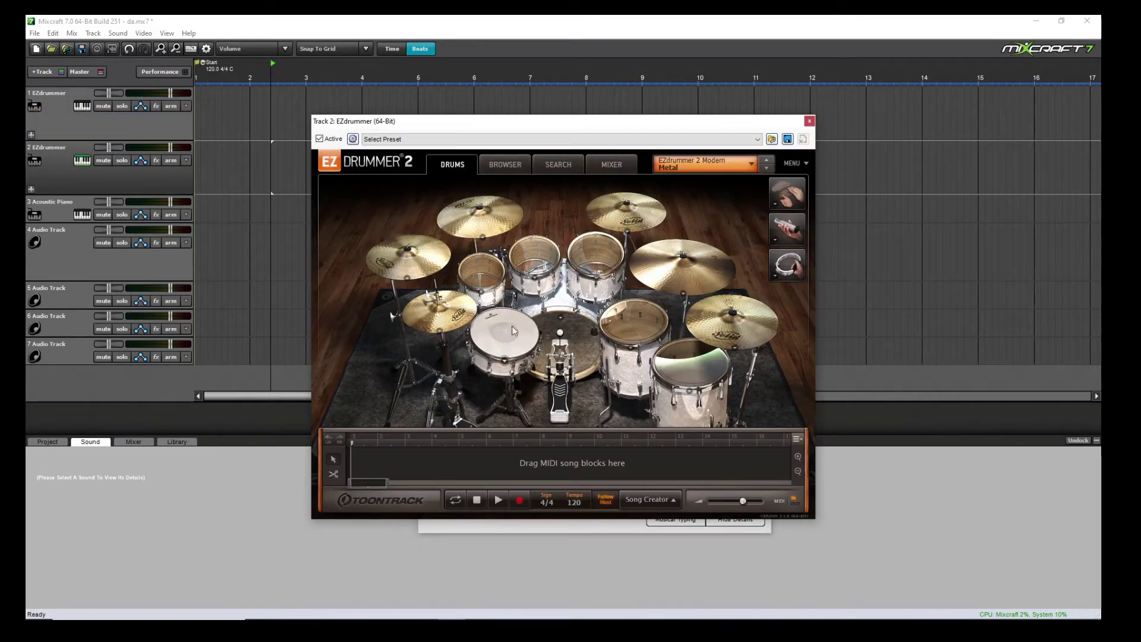
{"action": "left_click", "coordinate": [809, 121]}
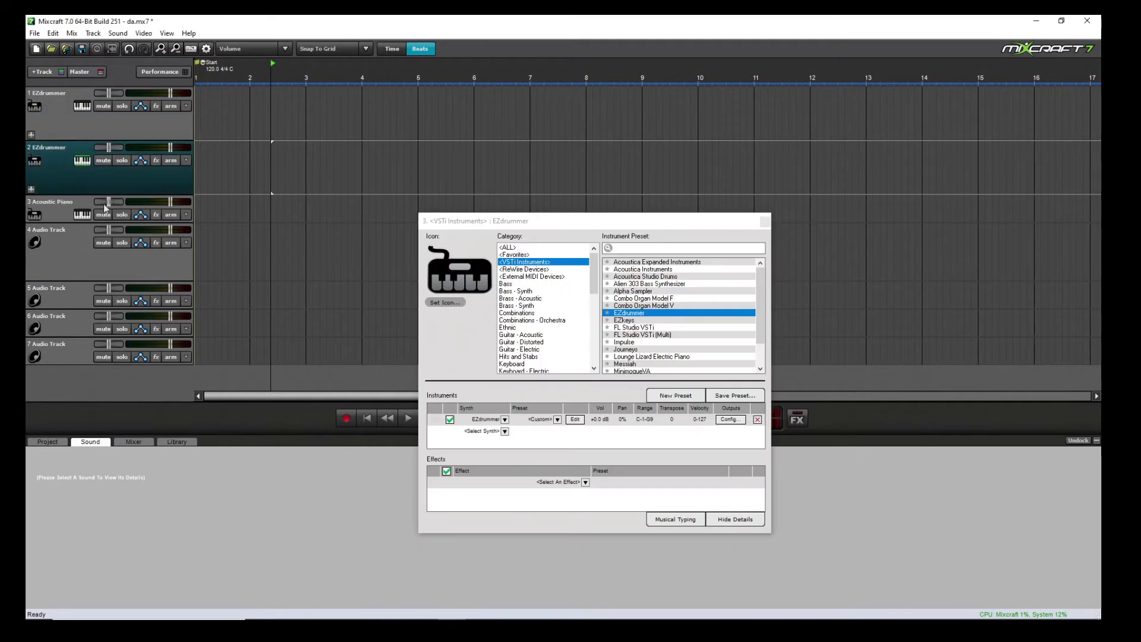
{"action": "left_click", "coordinate": [765, 221]}
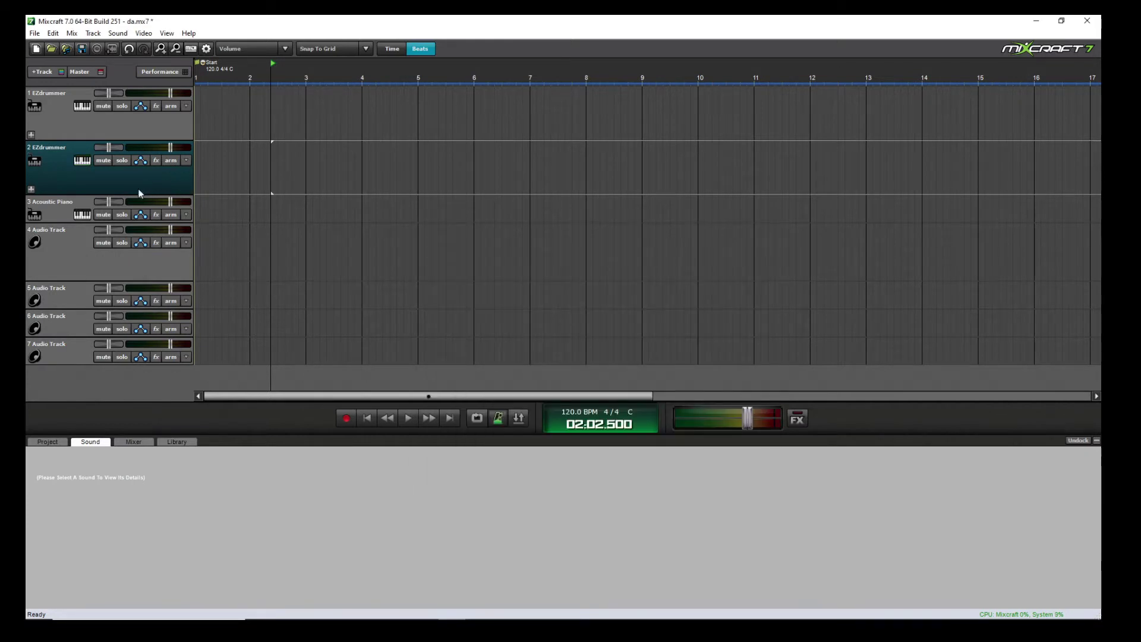
Step: Make both EZdrummer tracks taller and place the playhead at measure 4 on the first one
{"action": "left_click_drag", "start_coordinate": [136, 193], "coordinate": [136, 217]}
{"action": "left_click_drag", "start_coordinate": [144, 141], "coordinate": [143, 167]}
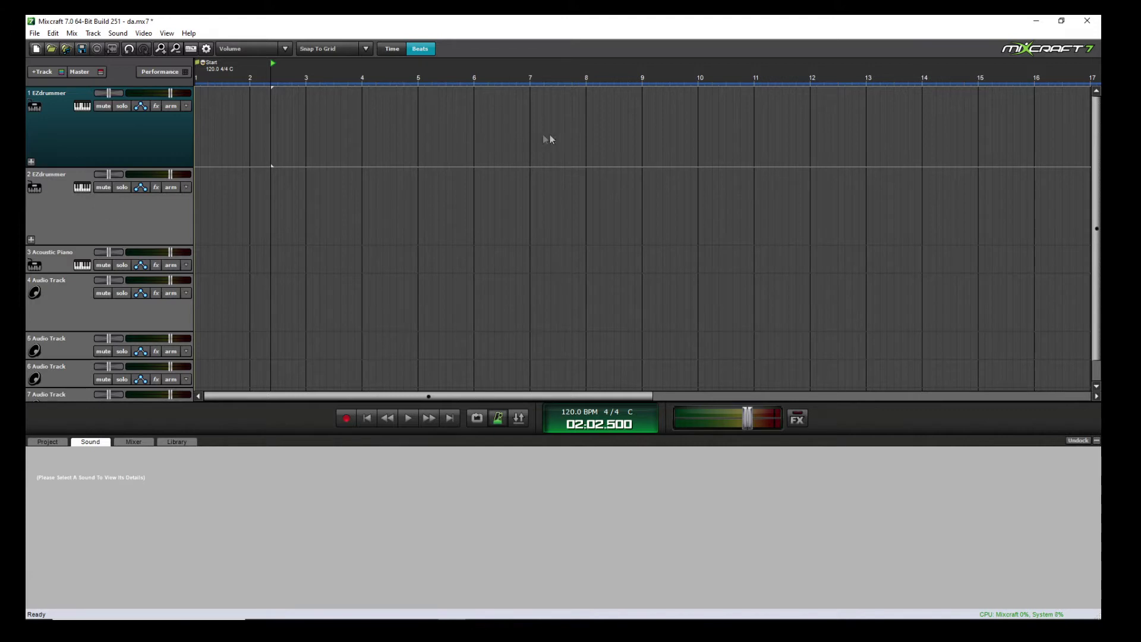
{"action": "left_click", "coordinate": [473, 125]}
{"action": "left_click", "coordinate": [473, 177]}
{"action": "left_click", "coordinate": [472, 141]}
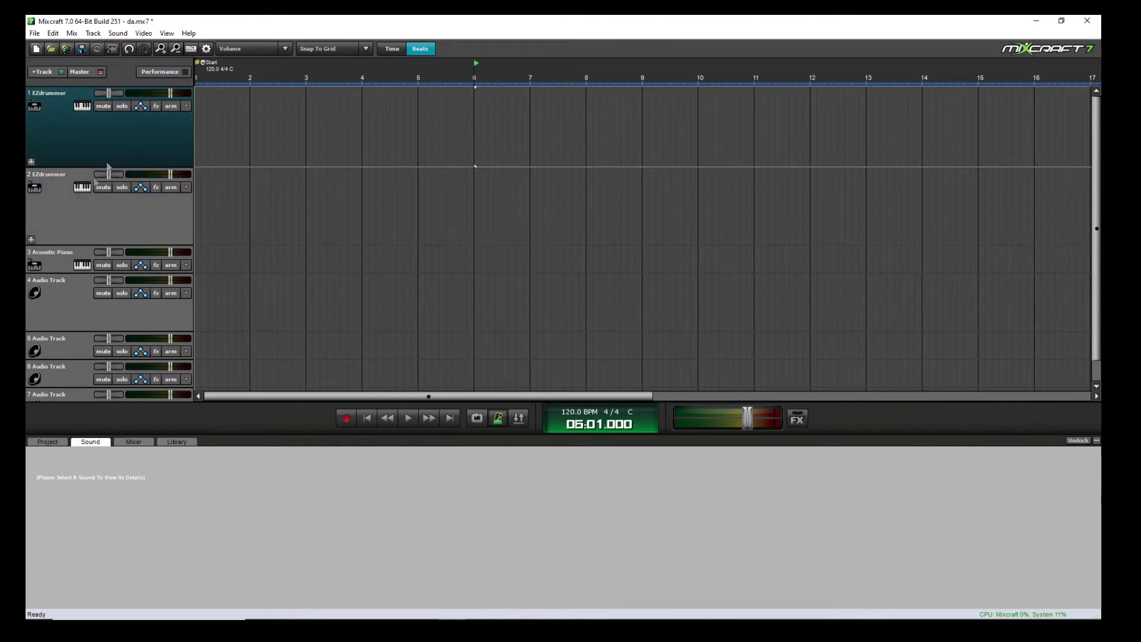
{"action": "left_click", "coordinate": [67, 212]}
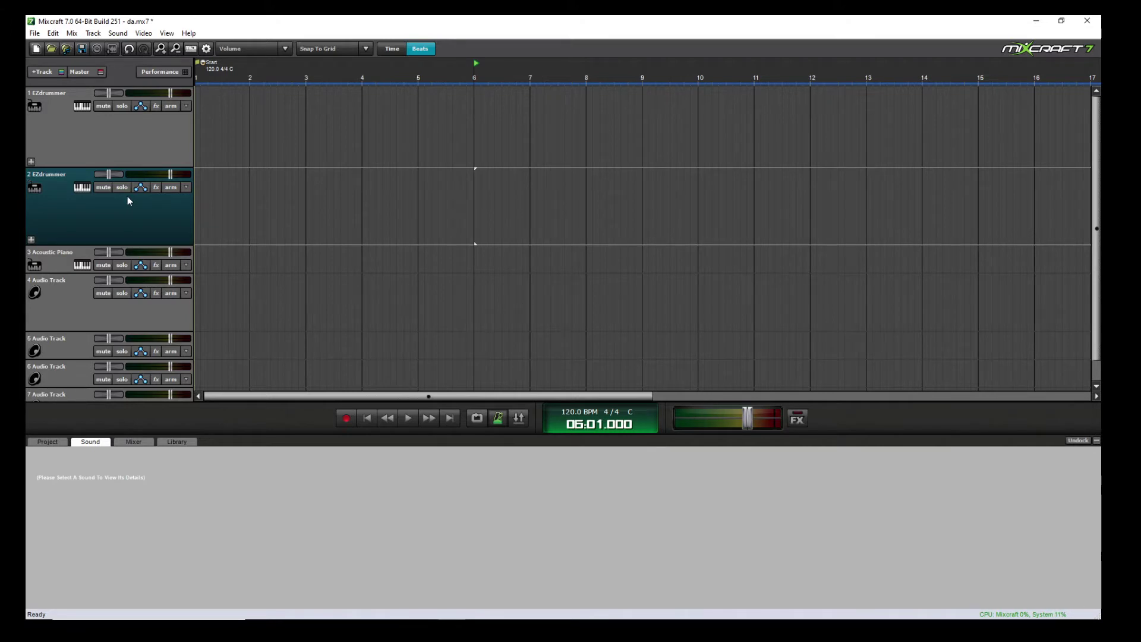
{"action": "left_click", "coordinate": [367, 151]}
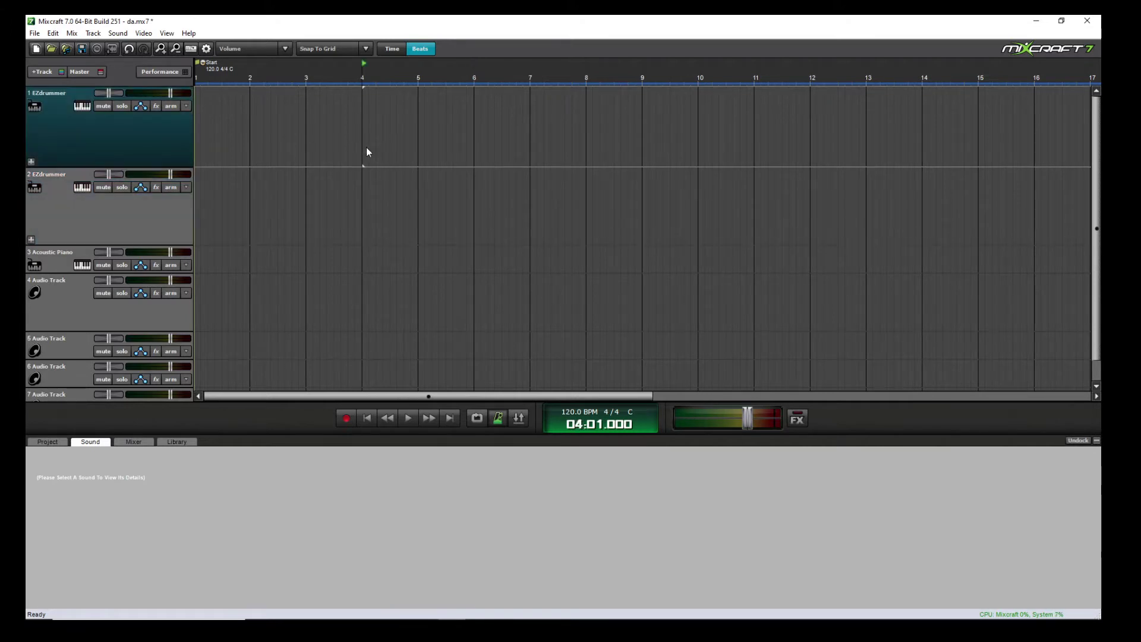
Step: Open the first track's EZdrummer editor and look through its groove browser, mixer and search pages
{"action": "left_click", "coordinate": [85, 108]}
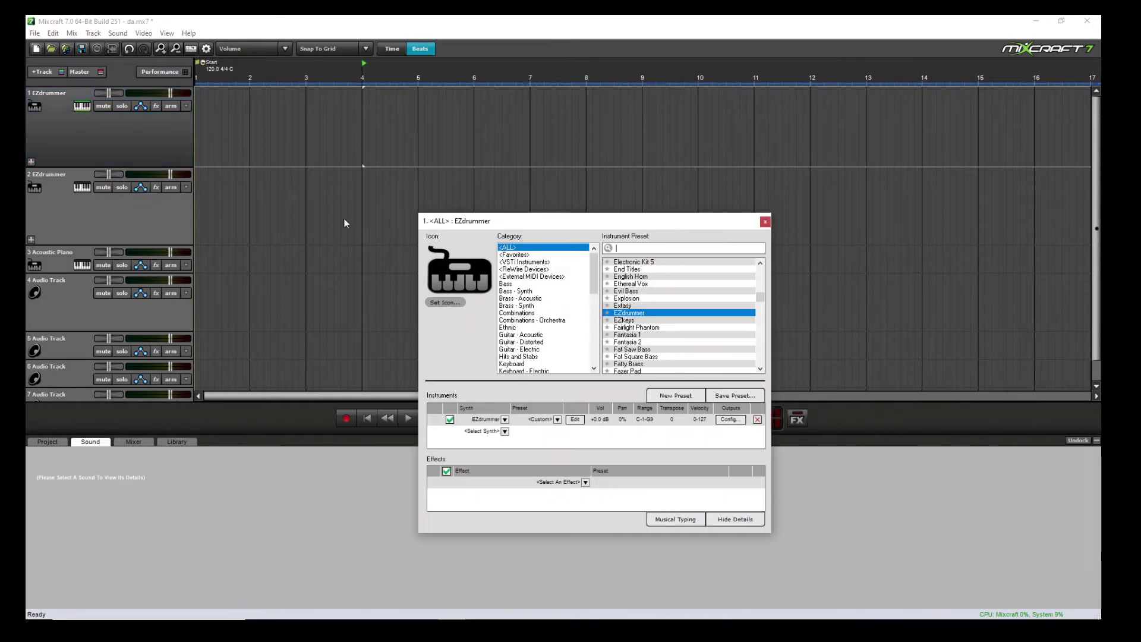
{"action": "left_click", "coordinate": [574, 420]}
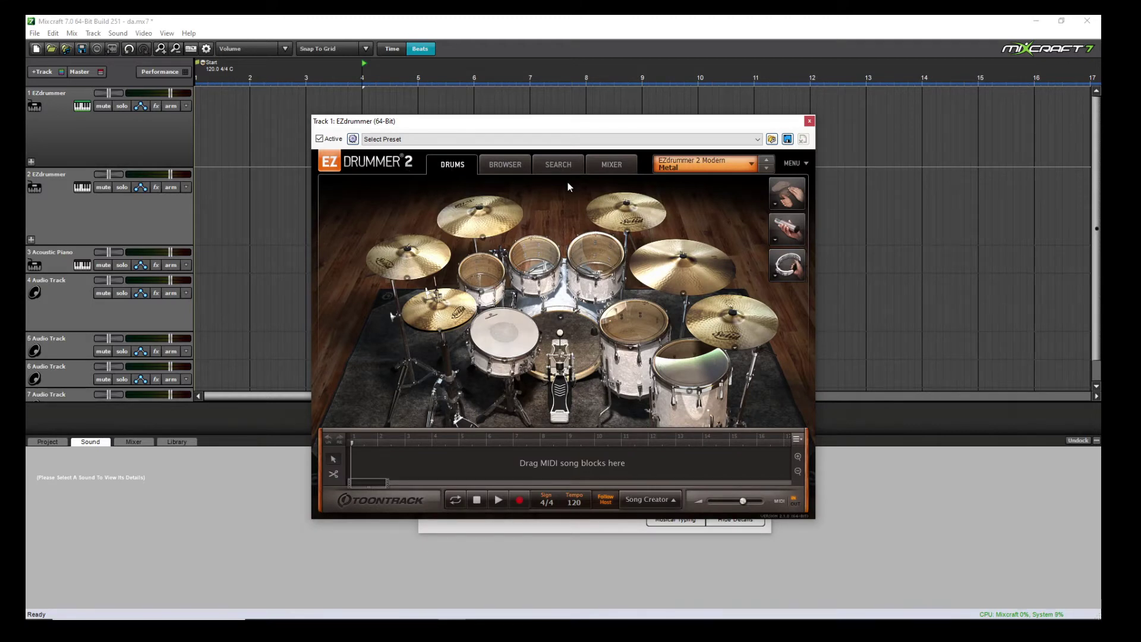
{"action": "left_click", "coordinate": [538, 165]}
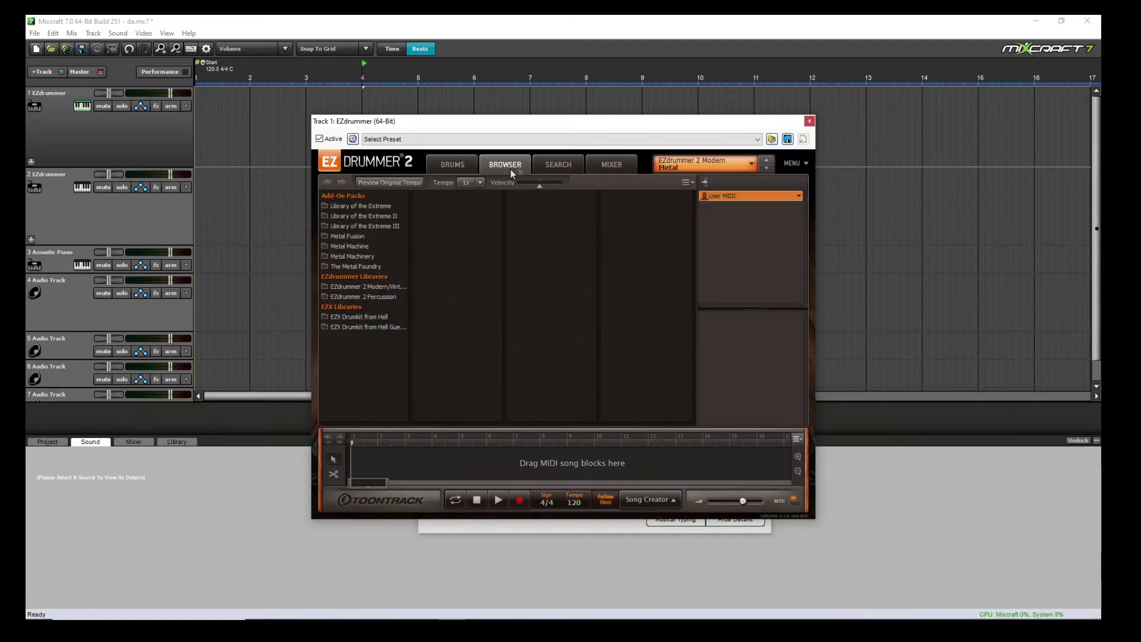
{"action": "left_click", "coordinate": [610, 166]}
{"action": "left_click", "coordinate": [558, 162]}
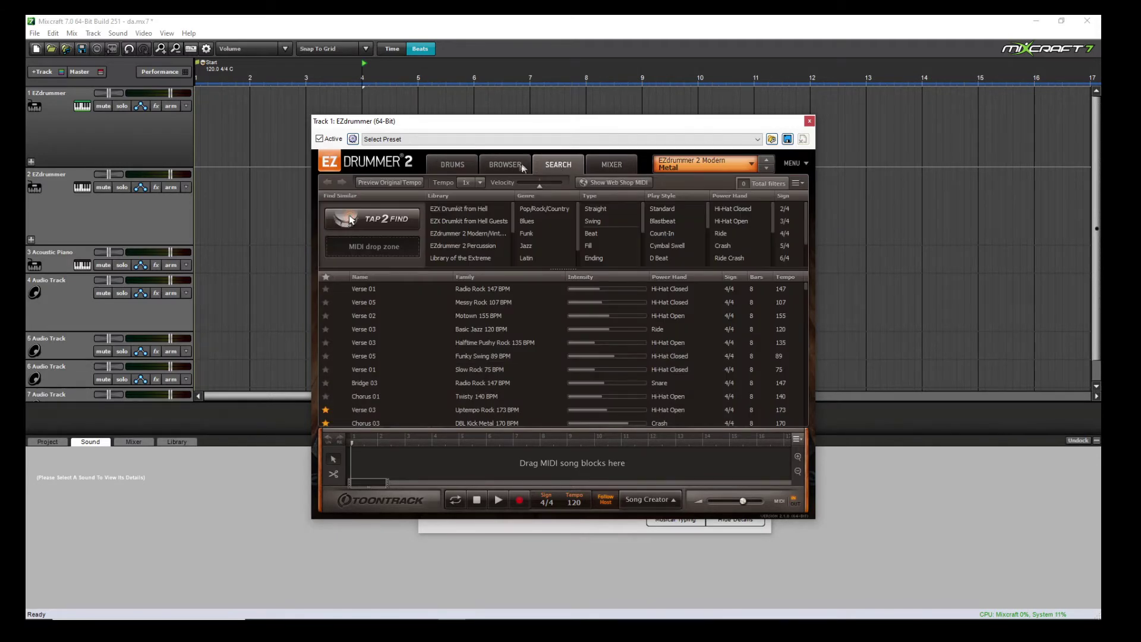
{"action": "left_click", "coordinate": [506, 165]}
{"action": "left_click", "coordinate": [580, 166]}
Step: Filter the groove search to The Metal Foundry library and the Metal genre
{"action": "scroll", "coordinate": [805, 282], "scroll_direction": "down", "scroll_amount": 1}
{"action": "scroll", "coordinate": [807, 291], "scroll_direction": "up", "scroll_amount": 1}
{"action": "scroll", "coordinate": [509, 232], "scroll_direction": "down", "scroll_amount": 3}
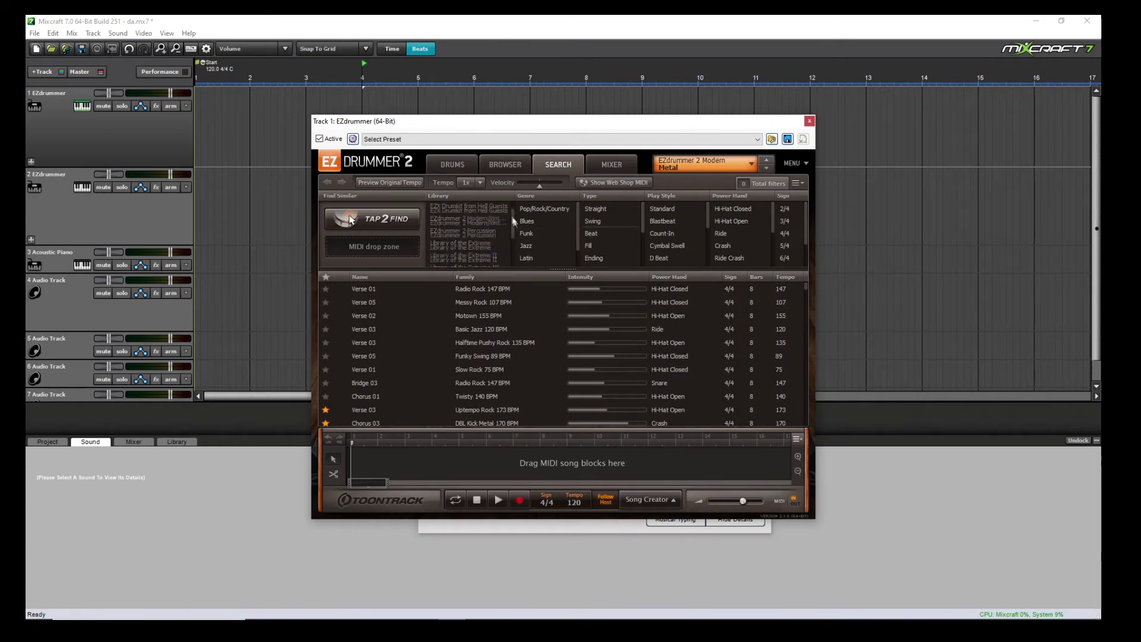
{"action": "left_click", "coordinate": [476, 262]}
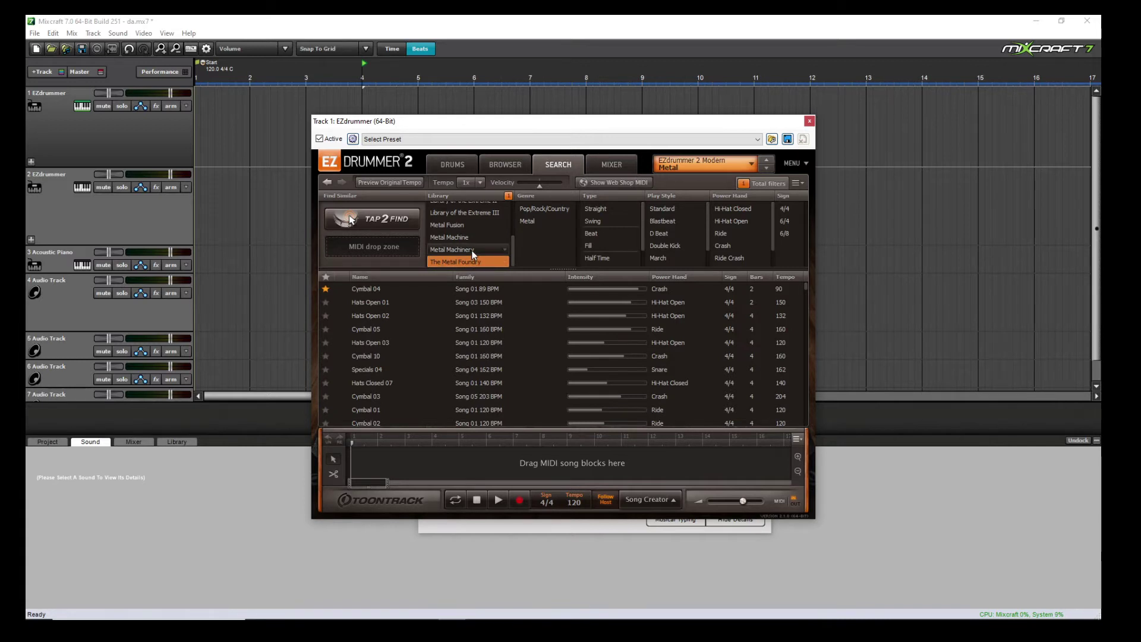
{"action": "left_click", "coordinate": [547, 222]}
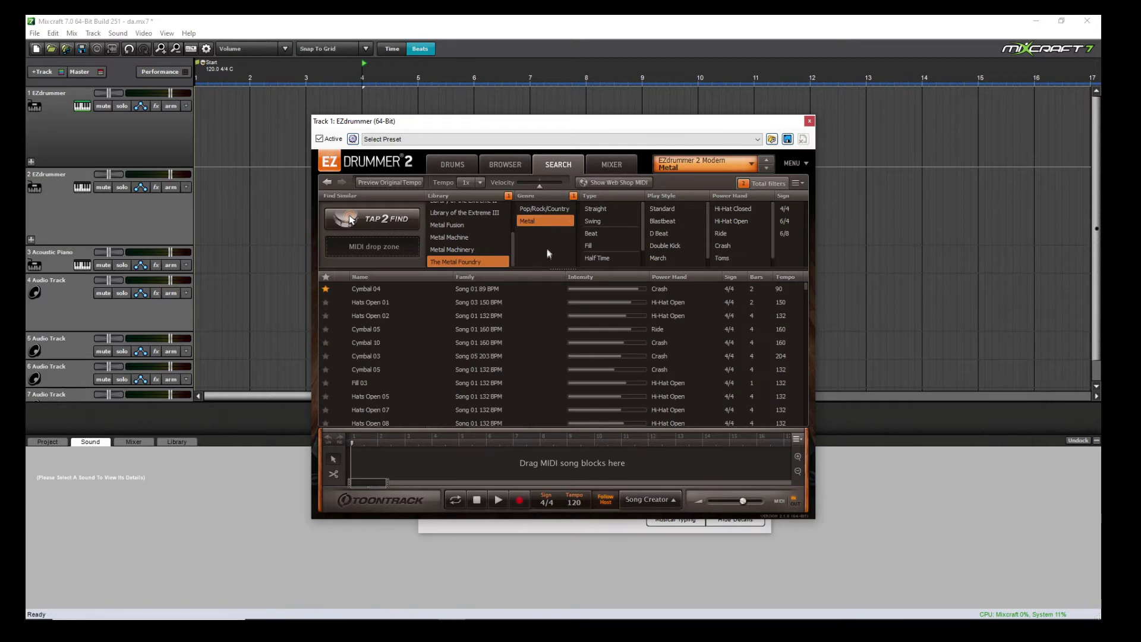
Step: Narrow the grooves to Straight with Fill excluded and Hi-Hat Open as power hand, and audition Hats Open 01
{"action": "left_click", "coordinate": [619, 208]}
{"action": "right_click", "coordinate": [587, 234]}
{"action": "left_click", "coordinate": [592, 242]}
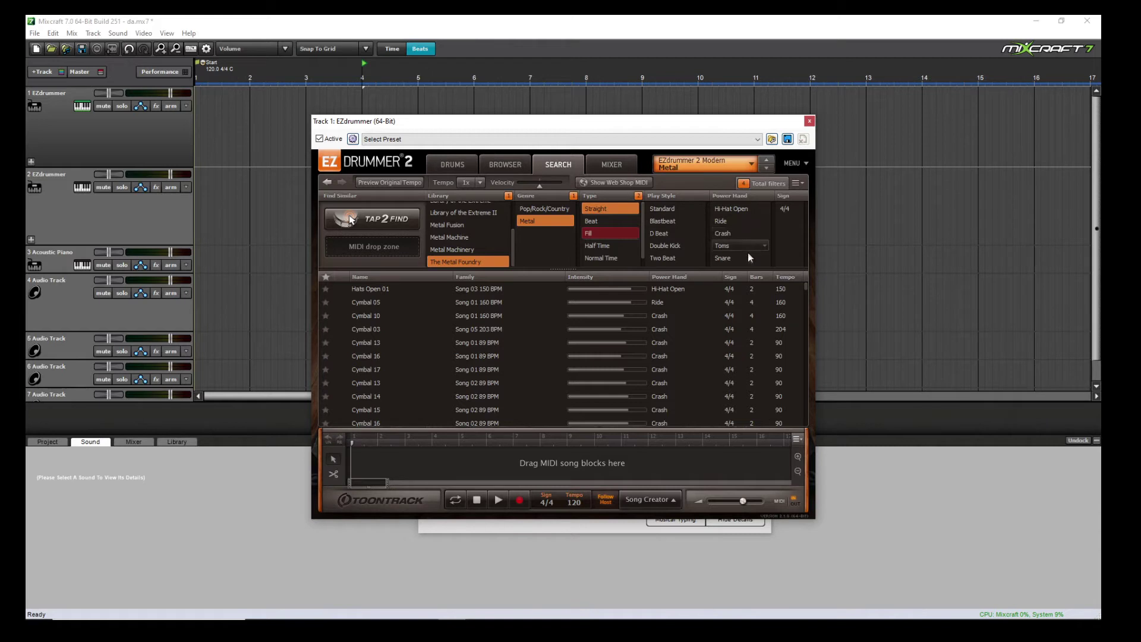
{"action": "left_click", "coordinate": [743, 208]}
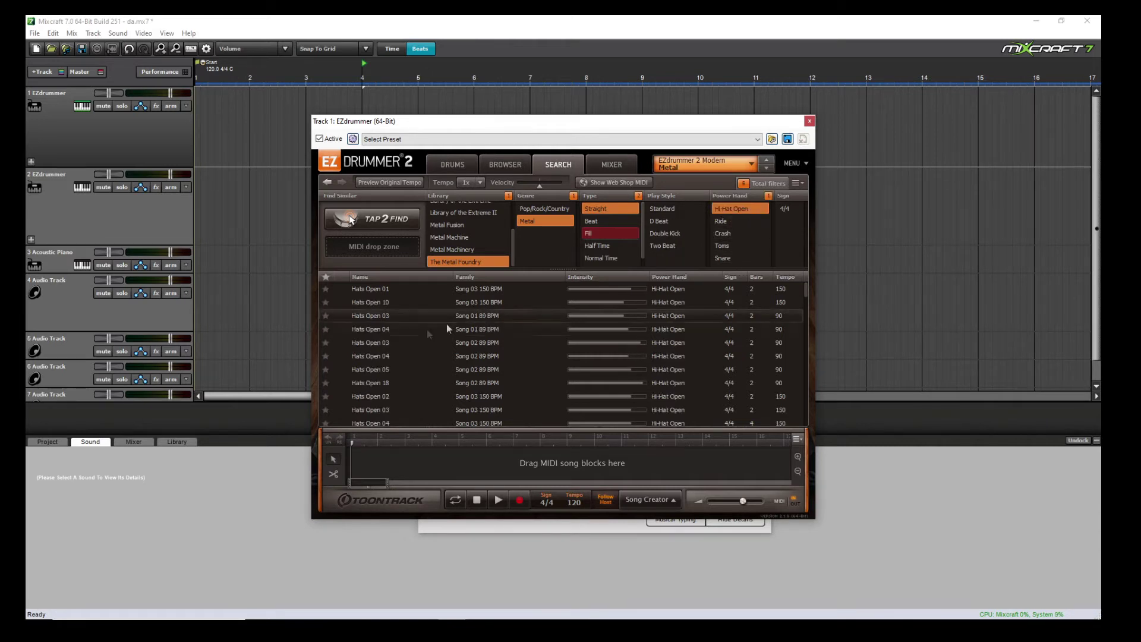
{"action": "left_click", "coordinate": [341, 289]}
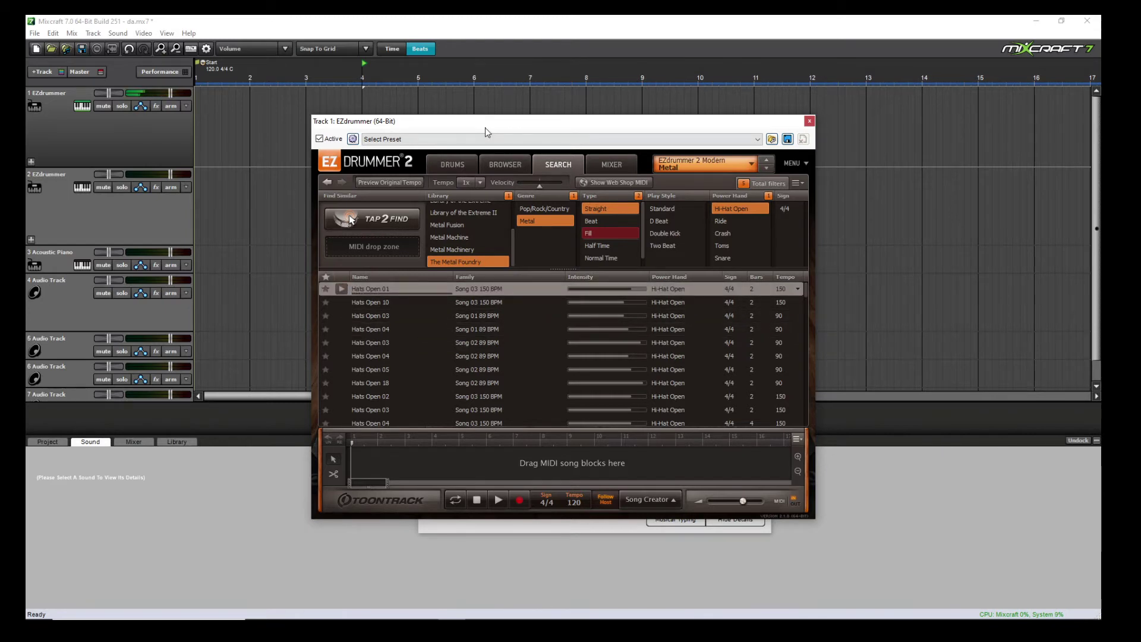
Step: Place the Hats Open 01 groove at measure 4 on the first EZdrummer track and close the track's instrument settings
{"action": "left_click_drag", "start_coordinate": [480, 130], "coordinate": [682, 162]}
{"action": "left_click_drag", "start_coordinate": [579, 320], "coordinate": [367, 107]}
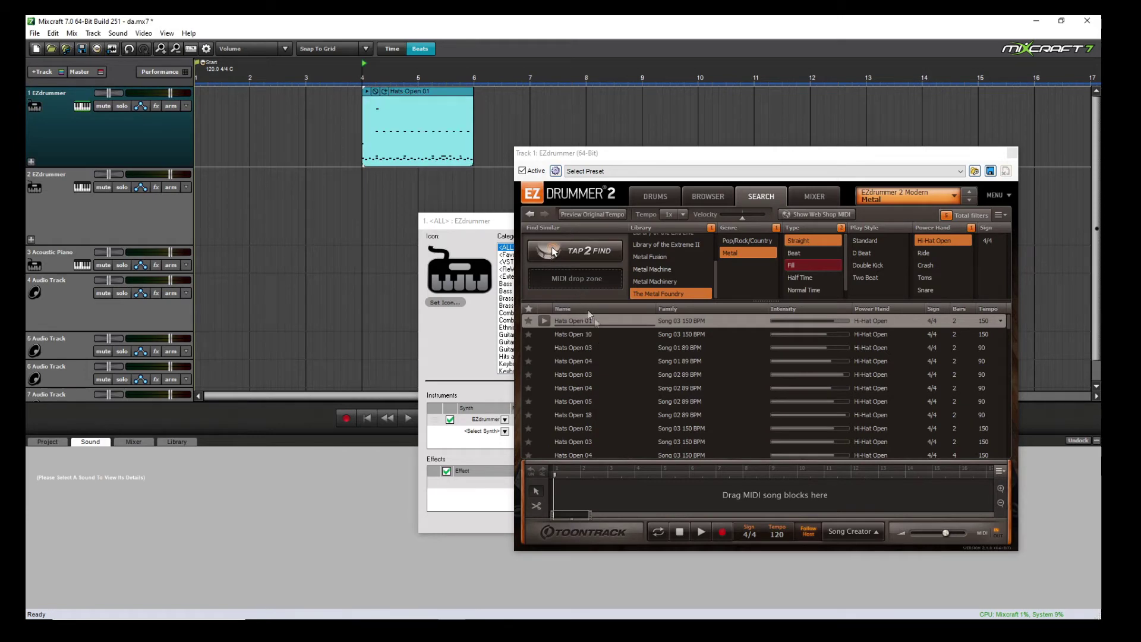
{"action": "left_click", "coordinate": [492, 223]}
{"action": "left_click", "coordinate": [768, 221]}
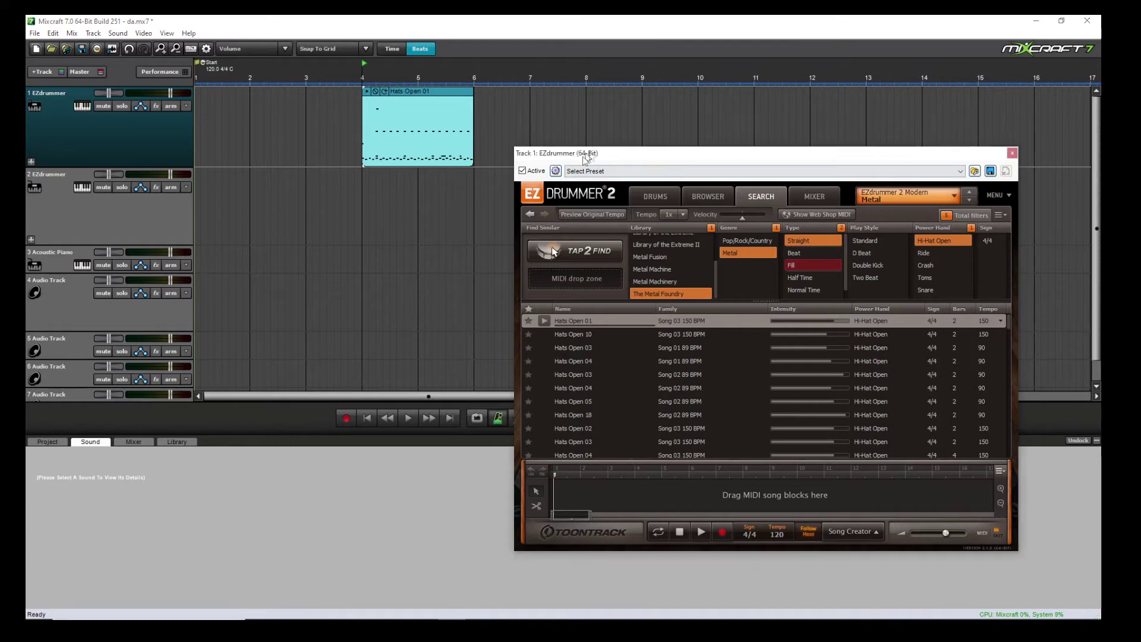
Step: Play the Hats Open 01 clip looped from measure 4 to 6, stop playback and turn looping off
{"action": "left_click_drag", "start_coordinate": [591, 152], "coordinate": [443, 252]}
{"action": "left_click", "coordinate": [381, 101]}
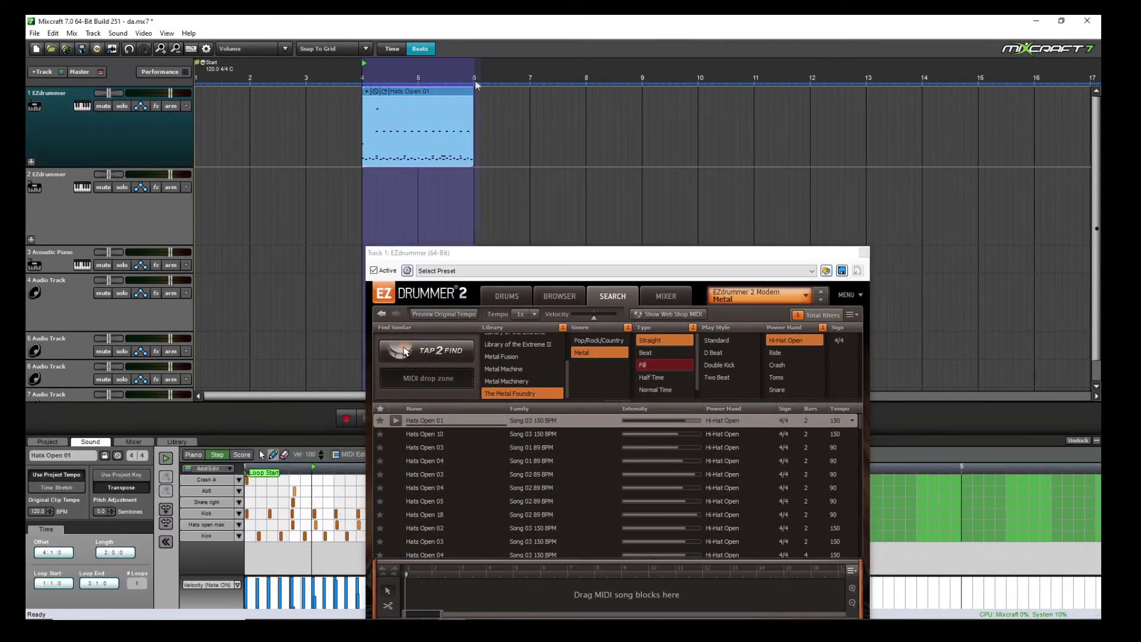
{"action": "left_click_drag", "start_coordinate": [510, 254], "coordinate": [565, 470]}
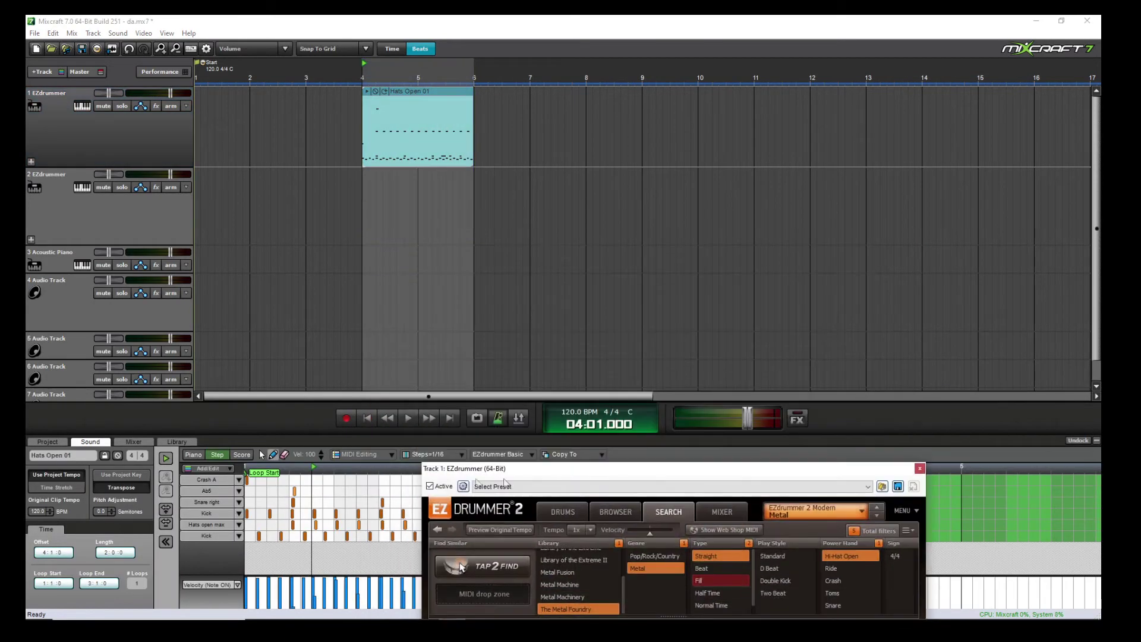
{"action": "left_click", "coordinate": [474, 421]}
{"action": "key", "text": "space"}
{"action": "left_click", "coordinate": [403, 348]}
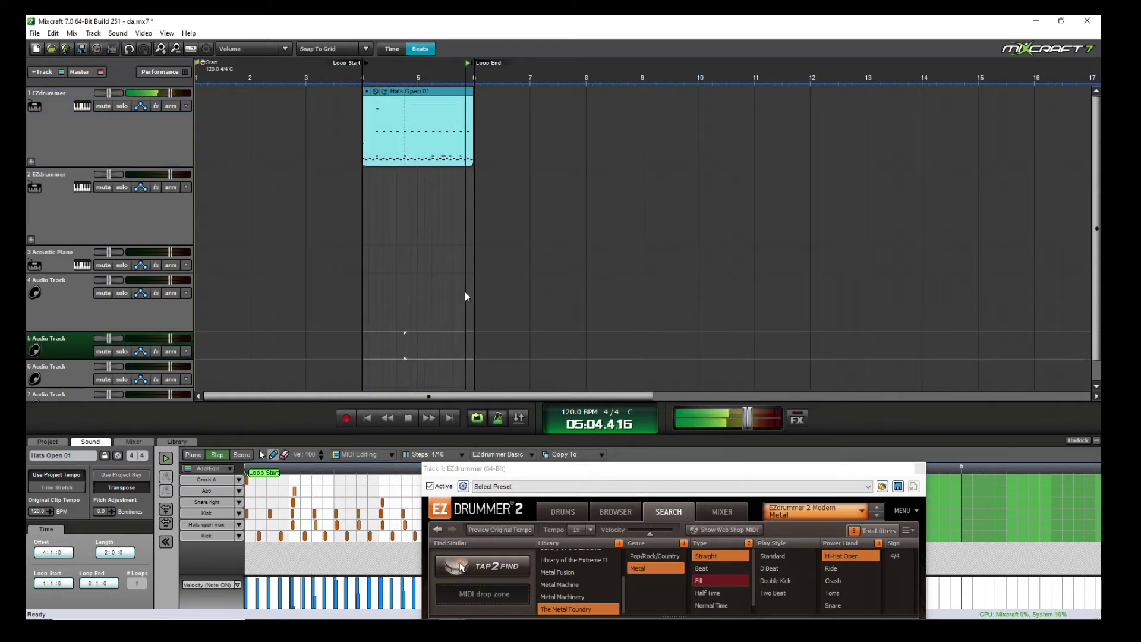
{"action": "key", "text": "space"}
{"action": "key", "text": "l"}
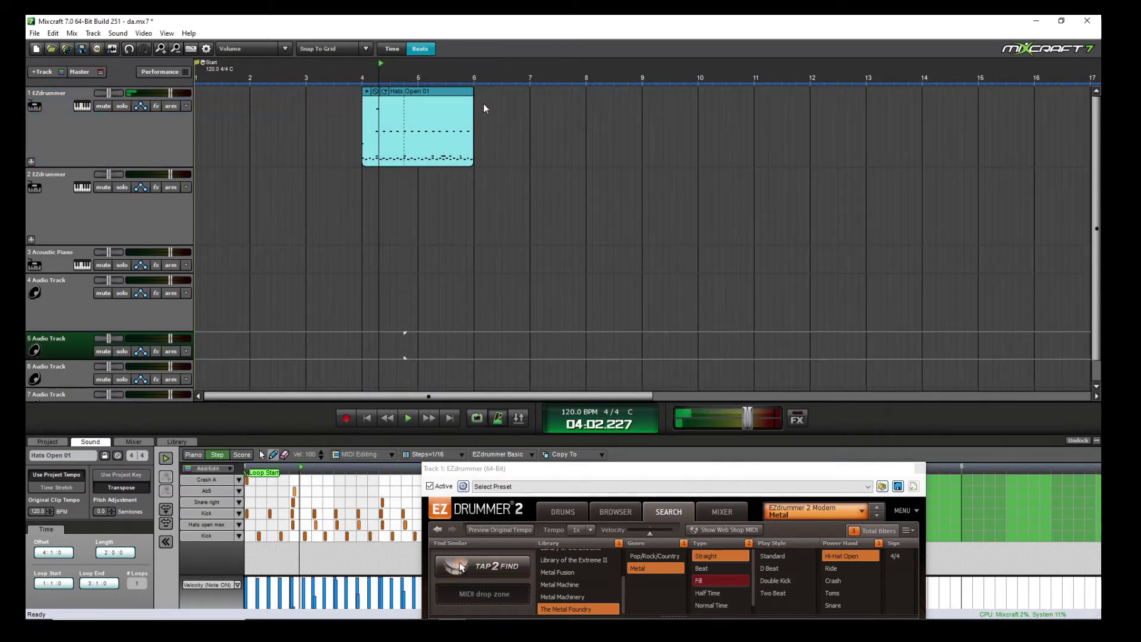
Step: Paste two copies of the Hats Open 01 clip back to back from measure 6 on the first track
{"action": "mouse_move", "coordinate": [474, 104]}
{"action": "left_mouse_down"}
{"action": "mouse_move", "coordinate": [862, 105]}
{"action": "mouse_move", "coordinate": [472, 110]}
{"action": "left_mouse_up"}
{"action": "left_click", "coordinate": [468, 111]}
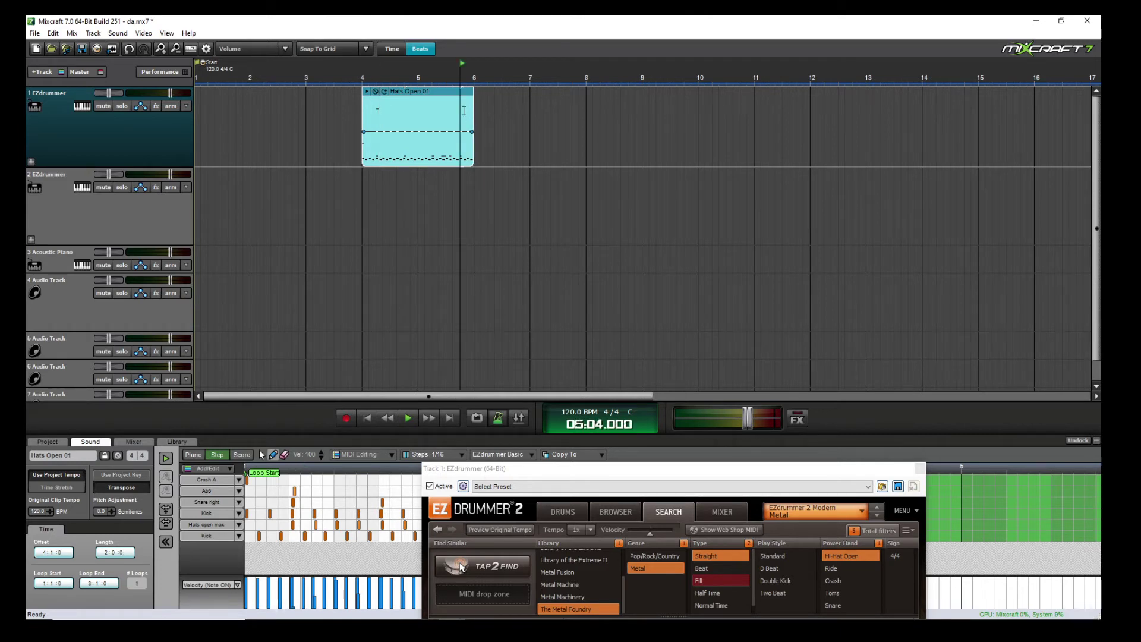
{"action": "left_click", "coordinate": [475, 111]}
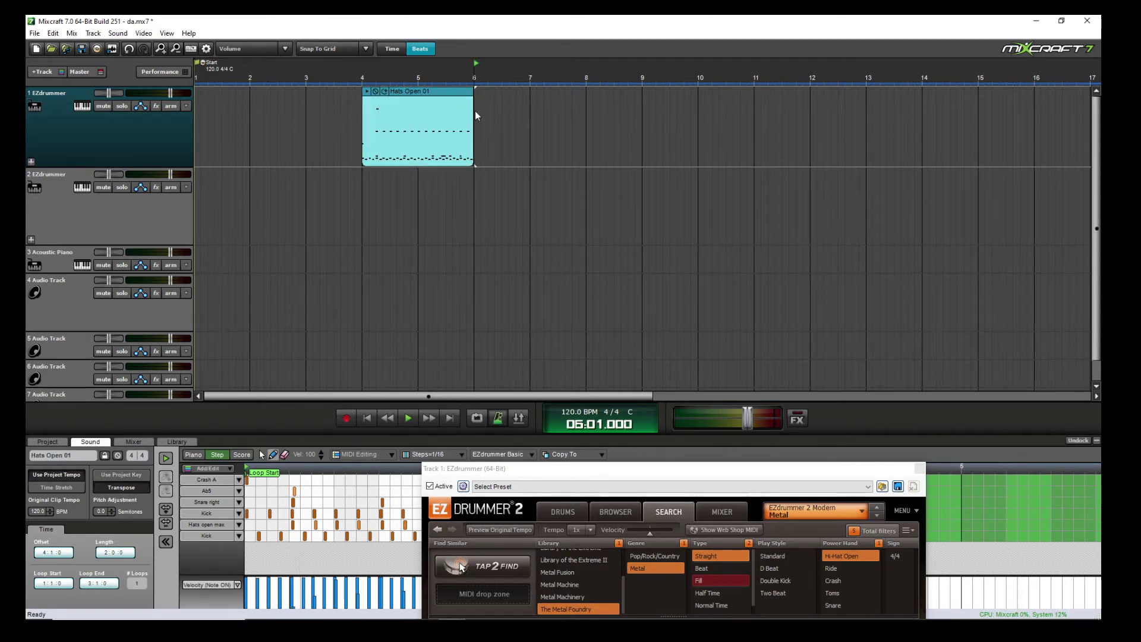
{"action": "key", "text": "ctrl+v"}
{"action": "key", "text": "ctrl+v"}
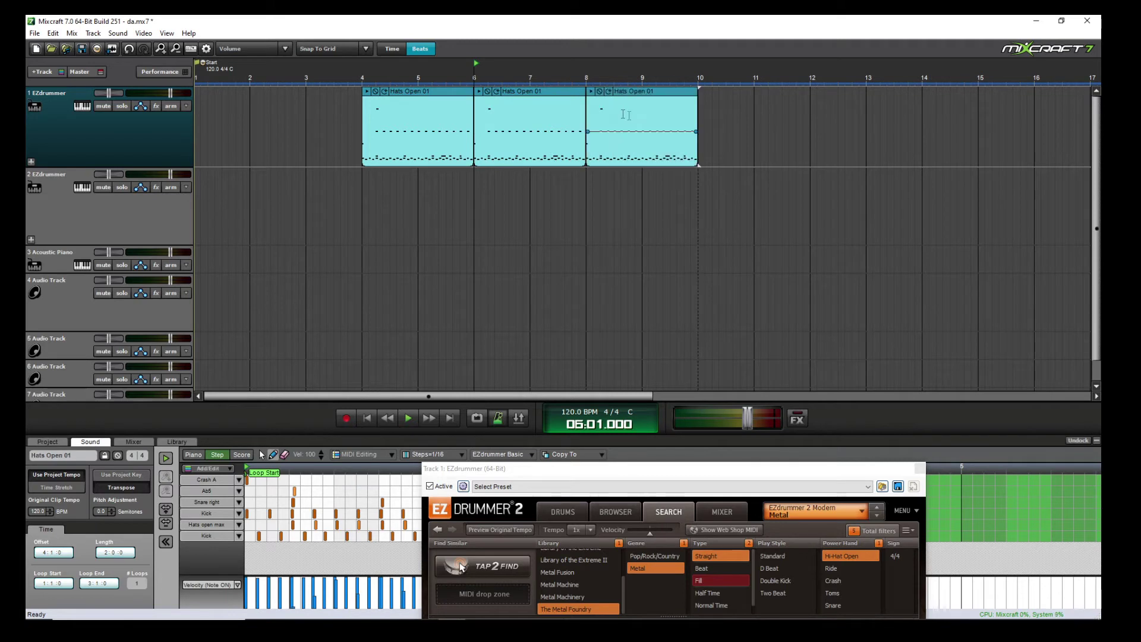
Step: Extend the third Hats Open 01 clip to measure 12 and split it at measure 10
{"action": "left_click_drag", "start_coordinate": [699, 124], "coordinate": [809, 128]}
{"action": "left_click", "coordinate": [698, 109]}
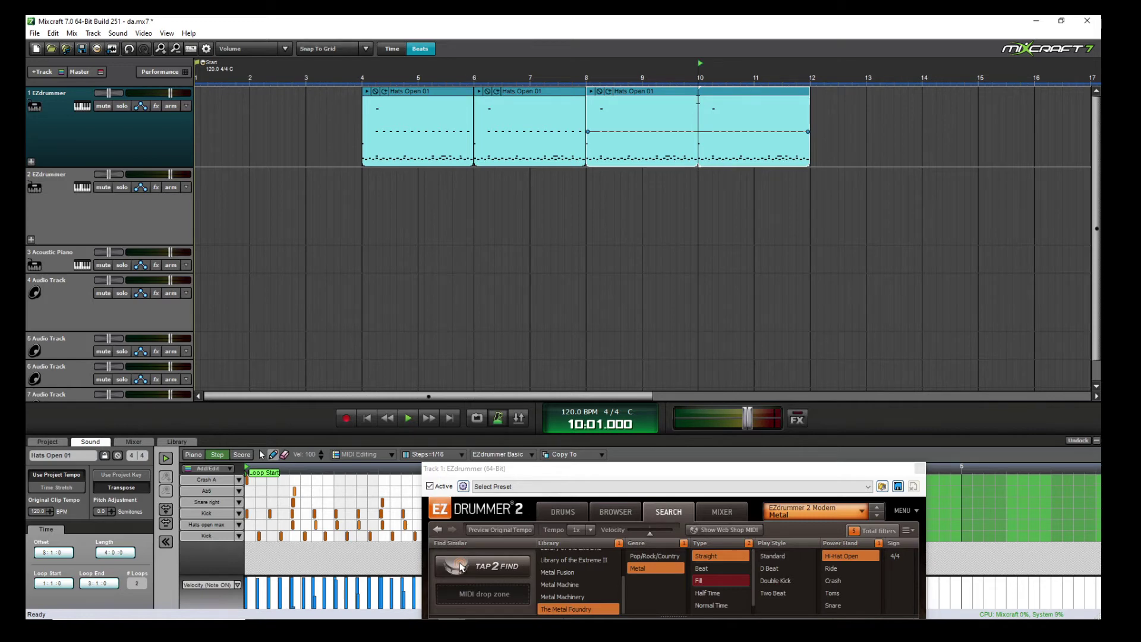
{"action": "key", "text": "s"}
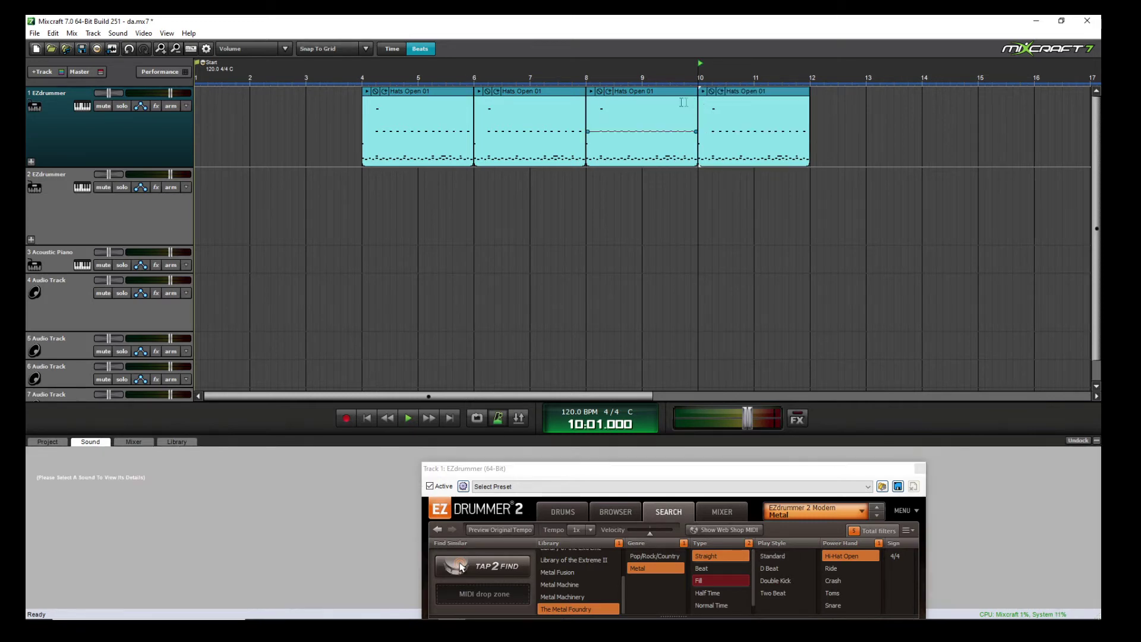
{"action": "left_click", "coordinate": [678, 102]}
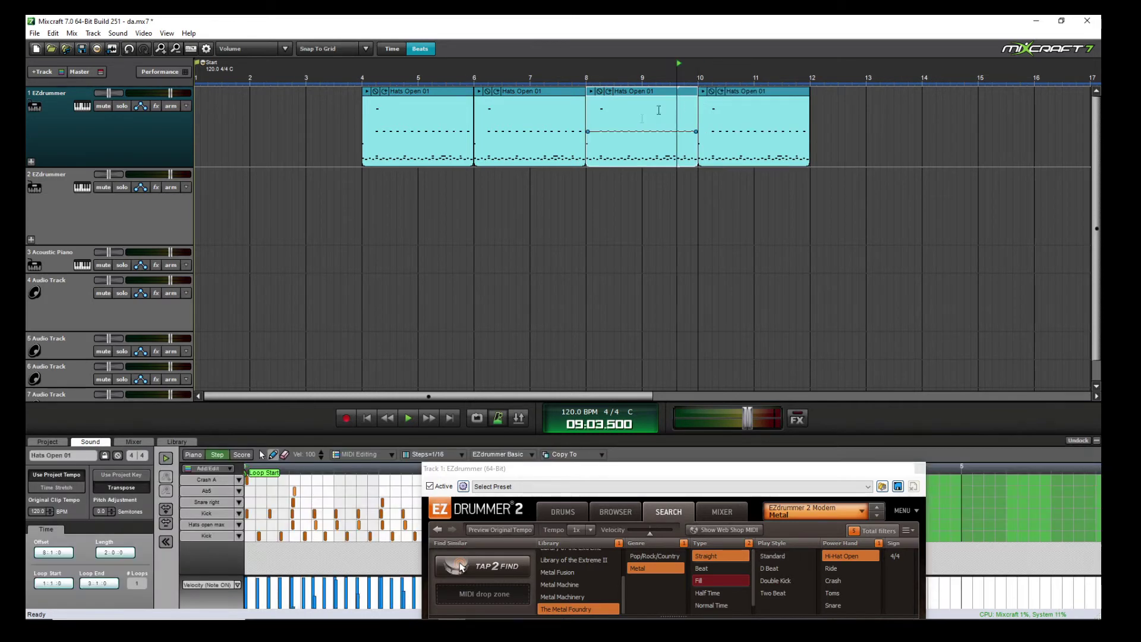
{"action": "left_click", "coordinate": [523, 152]}
{"action": "left_click", "coordinate": [663, 158]}
{"action": "left_click", "coordinate": [637, 185]}
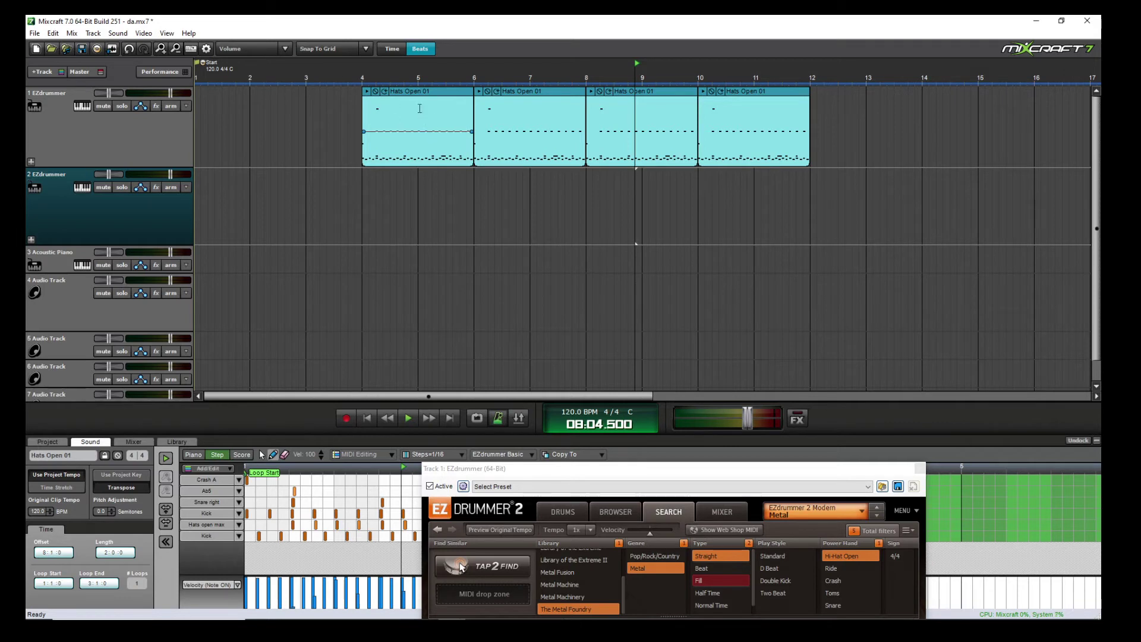
{"action": "left_click", "coordinate": [626, 190]}
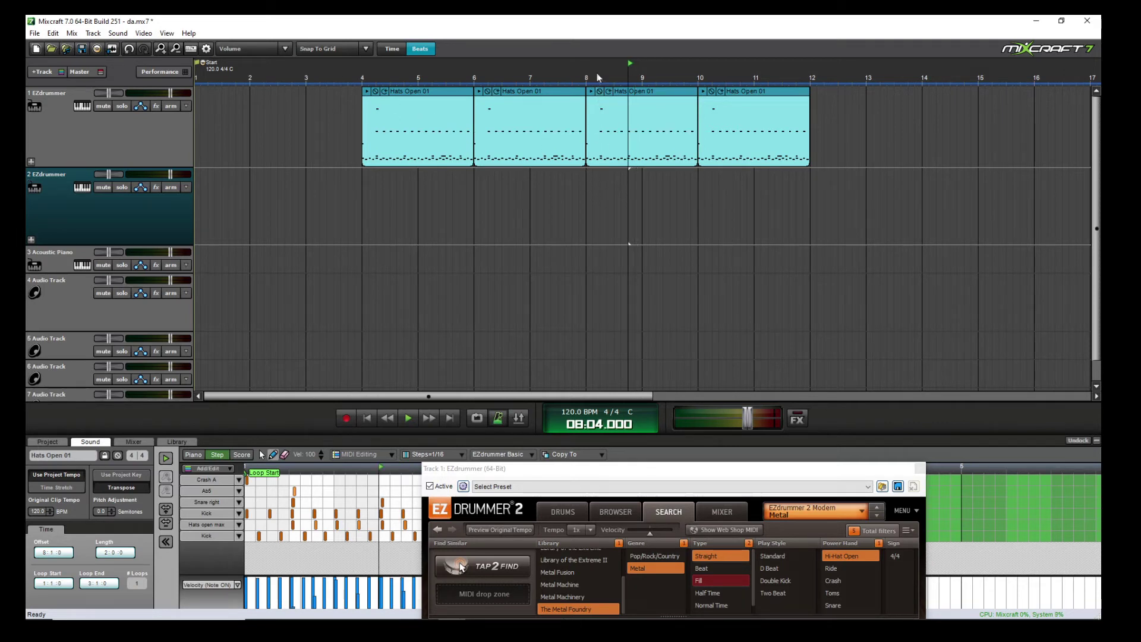
{"action": "left_click_drag", "start_coordinate": [586, 63], "coordinate": [700, 64]}
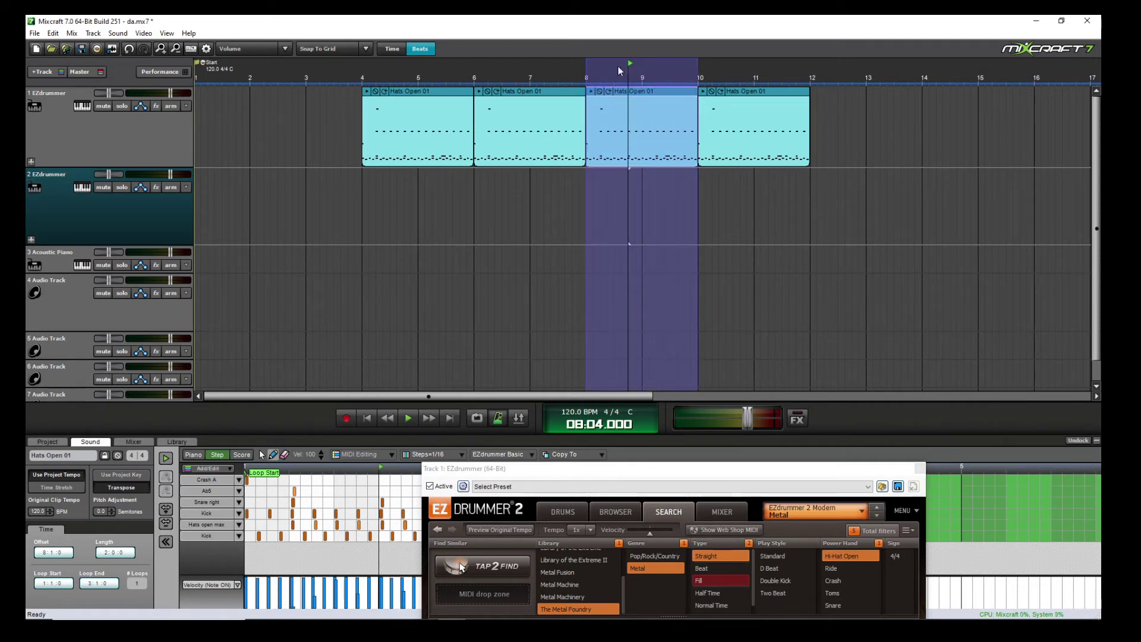
{"action": "left_click", "coordinate": [629, 202]}
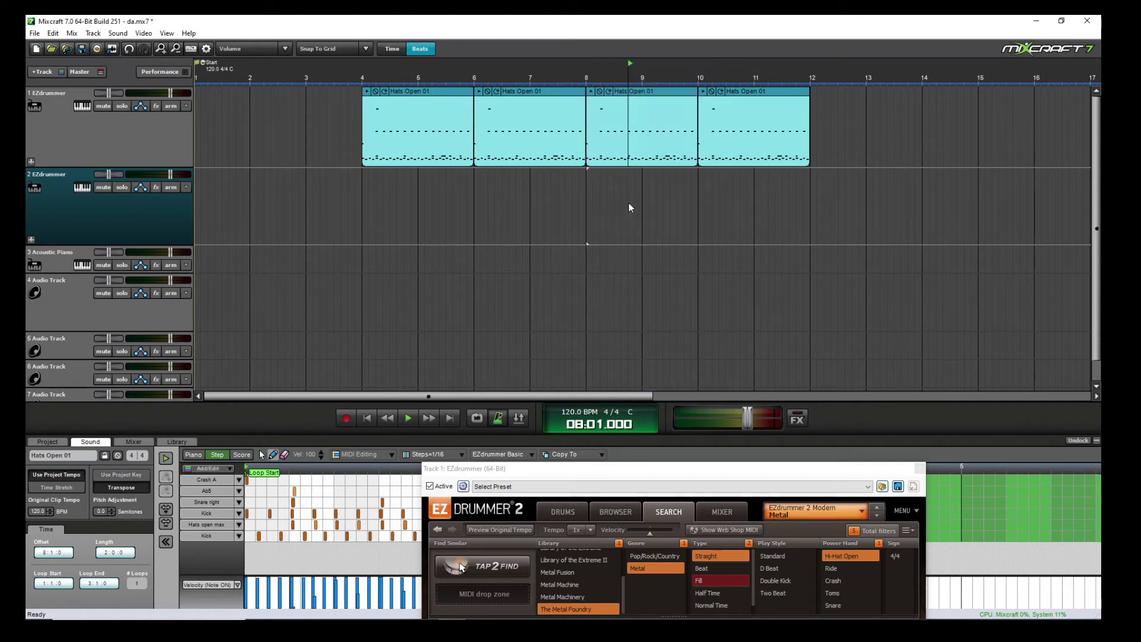
Step: Play the end of the last Hats Open 01 clip from measure 11, beat 2
{"action": "left_click", "coordinate": [804, 185]}
{"action": "left_click", "coordinate": [770, 184]}
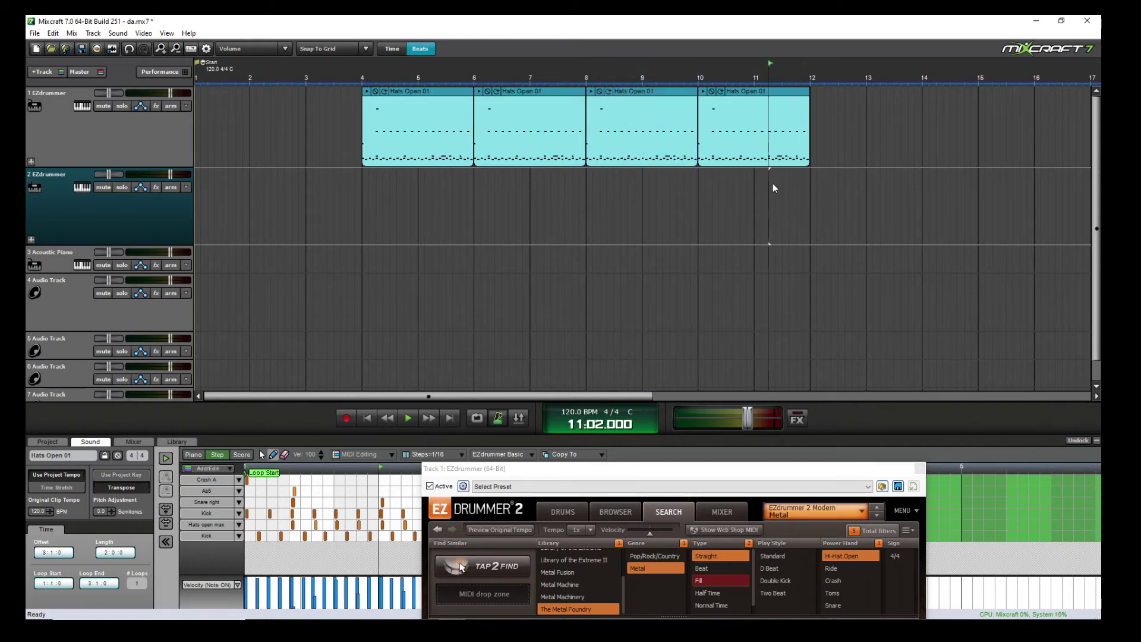
{"action": "key", "text": "space"}
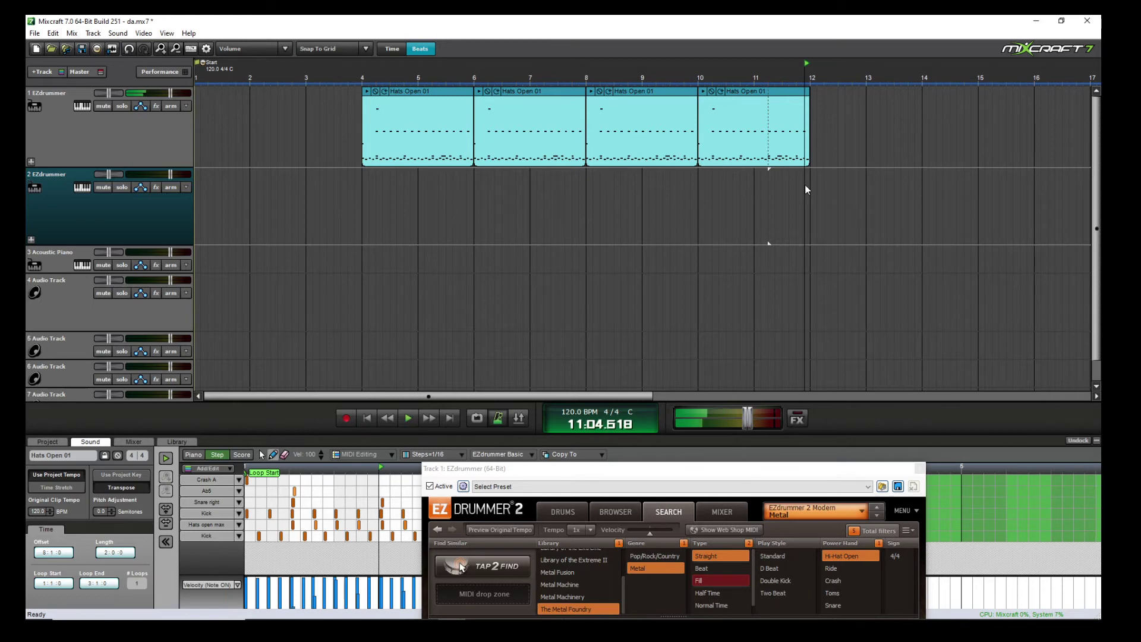
Step: Set the groove type filter to Fill only, removing its exclusion and clearing Straight
{"action": "left_click_drag", "start_coordinate": [719, 468], "coordinate": [717, 217]}
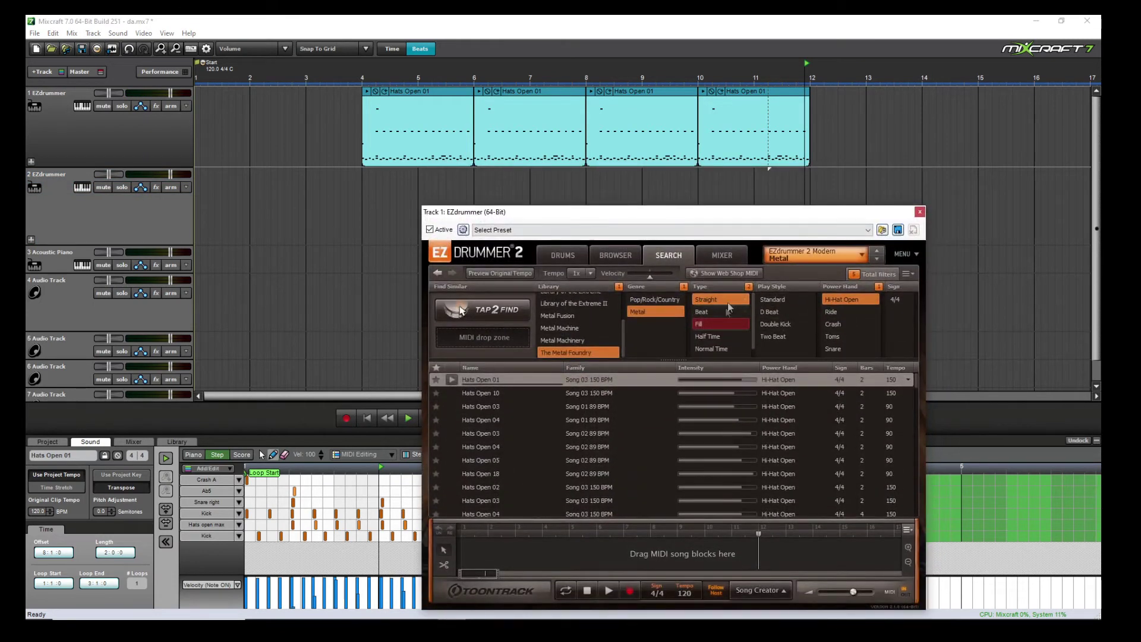
{"action": "left_click", "coordinate": [724, 323]}
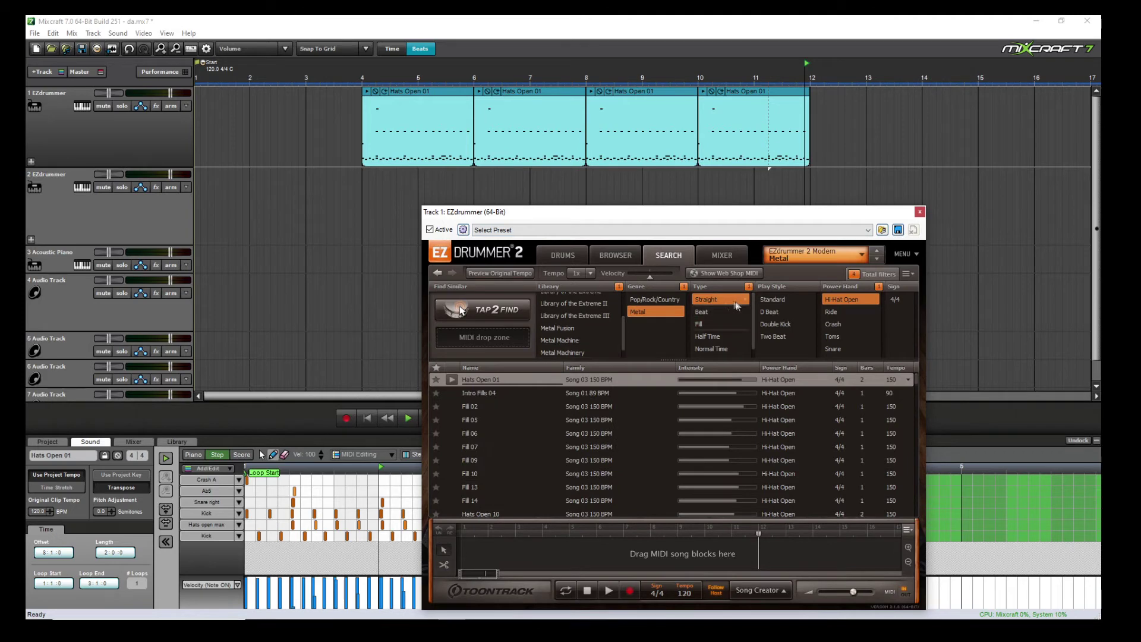
{"action": "left_click_drag", "start_coordinate": [738, 214], "coordinate": [692, 197]}
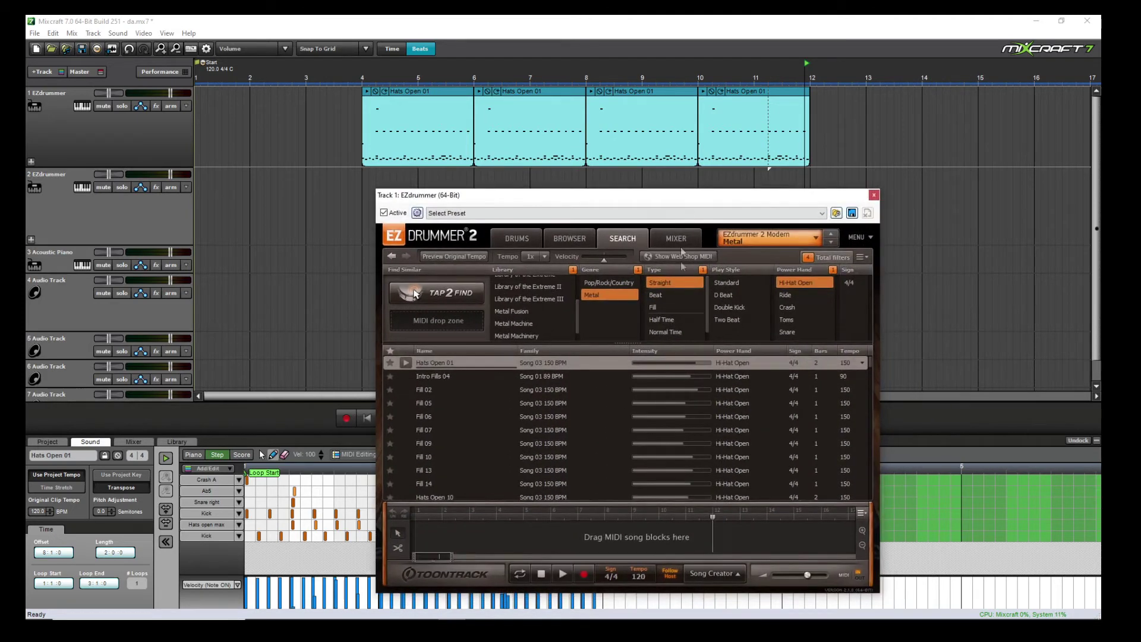
{"action": "left_click", "coordinate": [676, 306]}
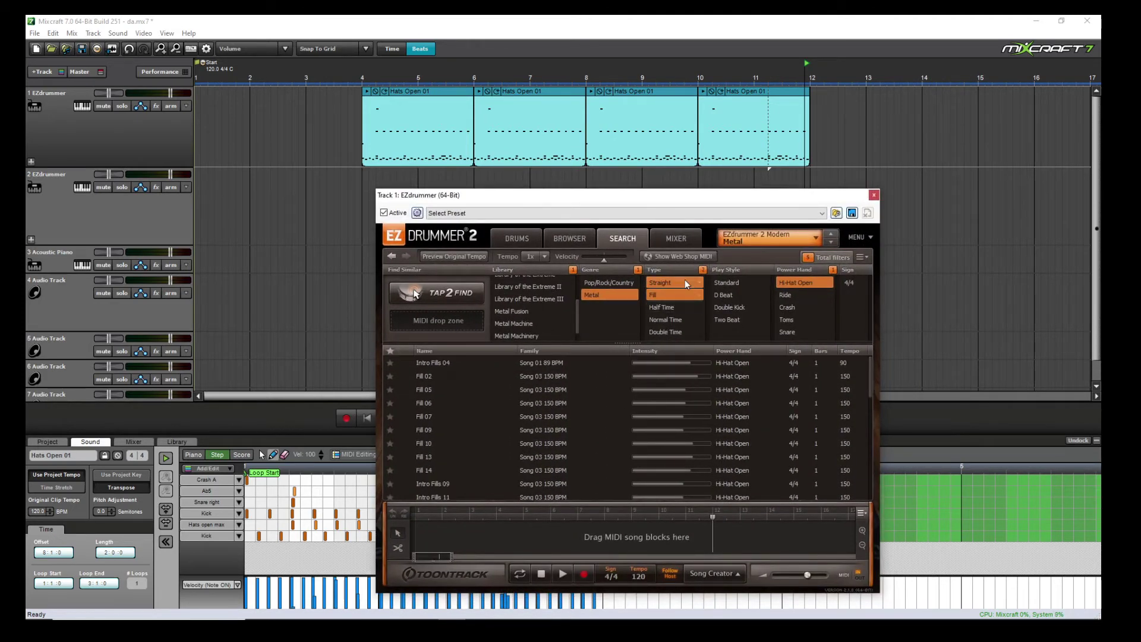
{"action": "left_click", "coordinate": [685, 279]}
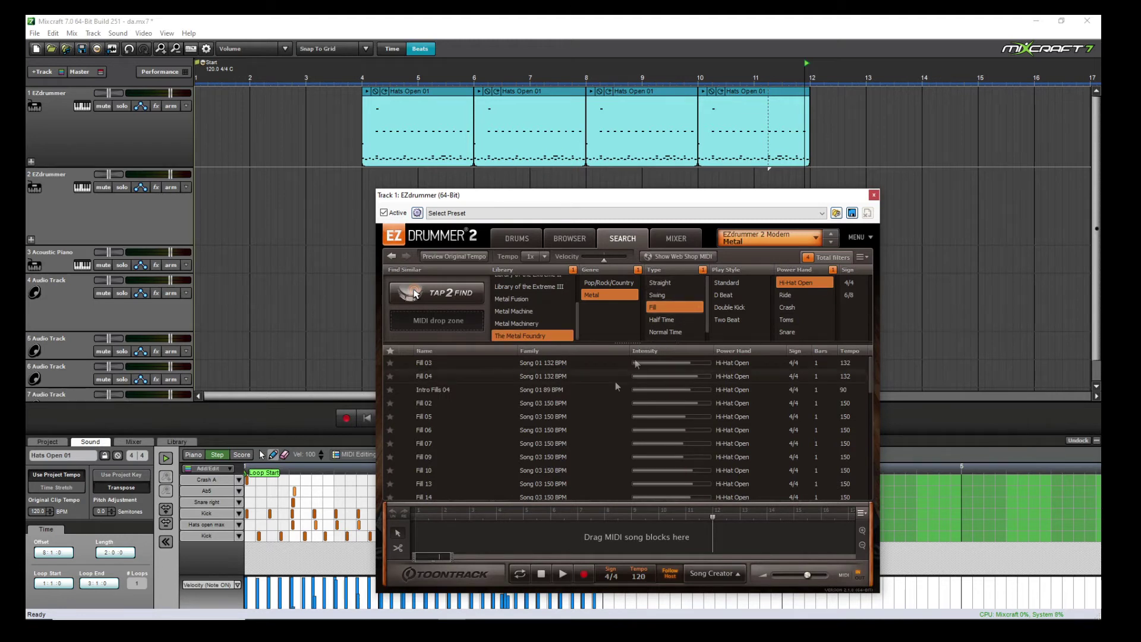
{"action": "scroll", "coordinate": [423, 448], "scroll_direction": "down", "scroll_amount": 3}
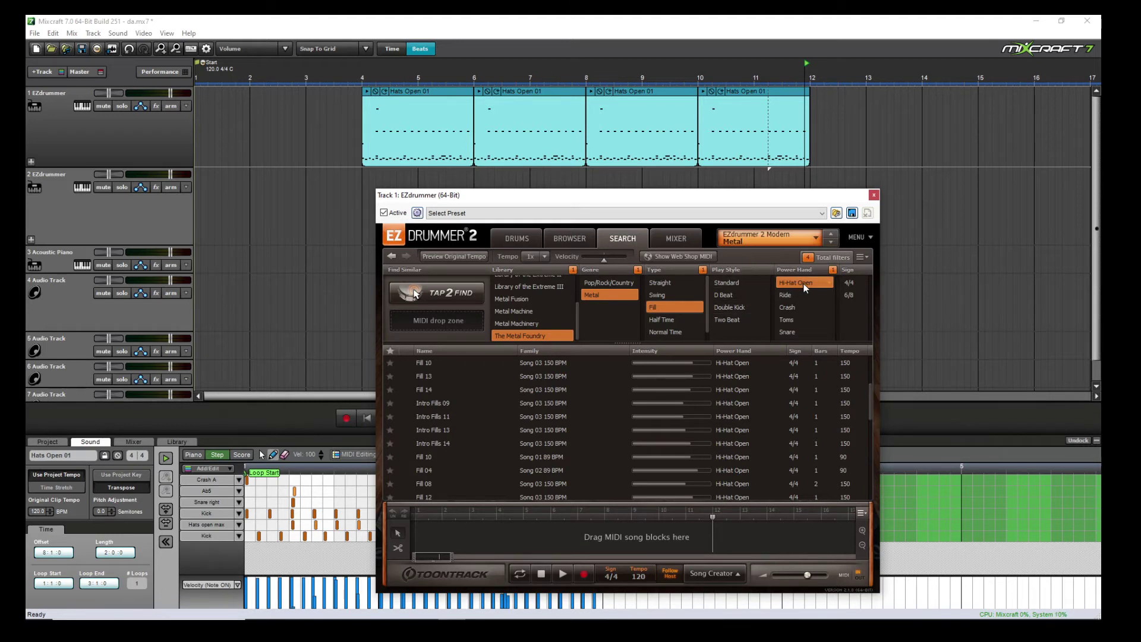
Step: Try Toms as the power hand, clear the power-hand filter and remove The Metal Foundry library filter
{"action": "left_click", "coordinate": [797, 321]}
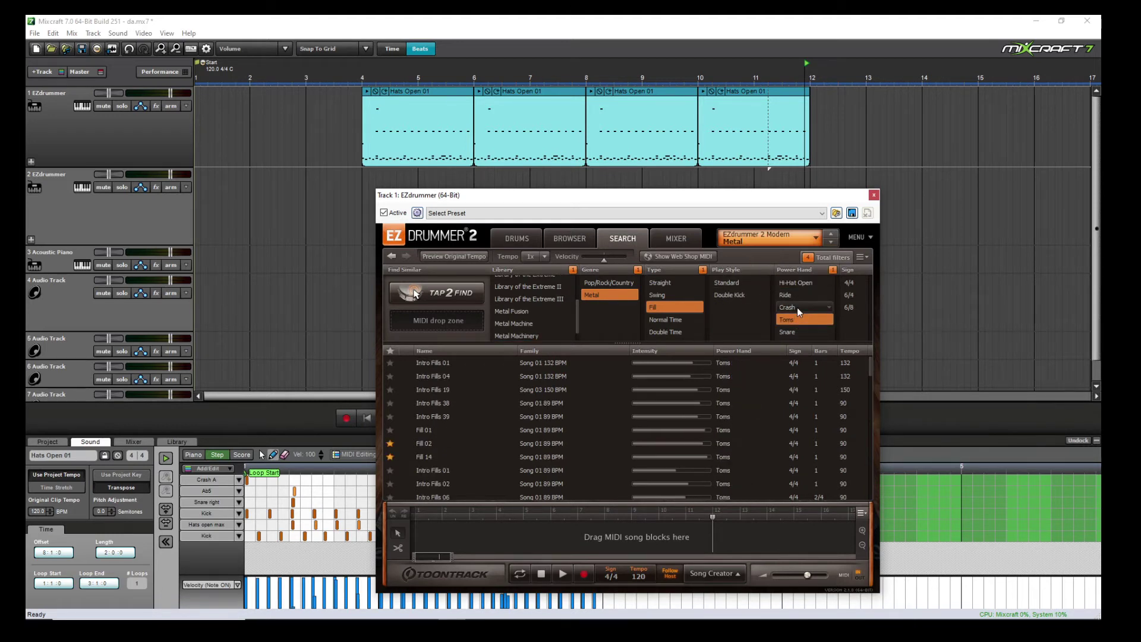
{"action": "left_click", "coordinate": [802, 321]}
{"action": "left_click_drag", "start_coordinate": [576, 311], "coordinate": [576, 329]}
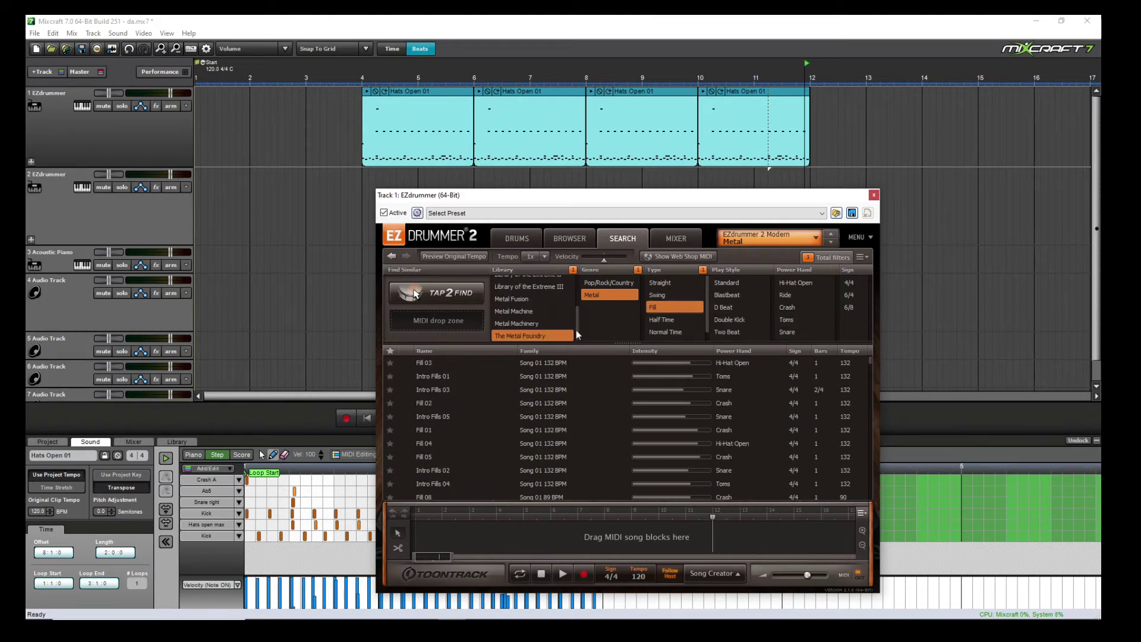
{"action": "left_click", "coordinate": [544, 335]}
Step: Browse the Metal fills and audition Fills 02, Fills 03, Fills 10 and Fills 13
{"action": "scroll", "coordinate": [448, 432], "scroll_direction": "down", "scroll_amount": 2}
{"action": "scroll", "coordinate": [449, 437], "scroll_direction": "down", "scroll_amount": 6}
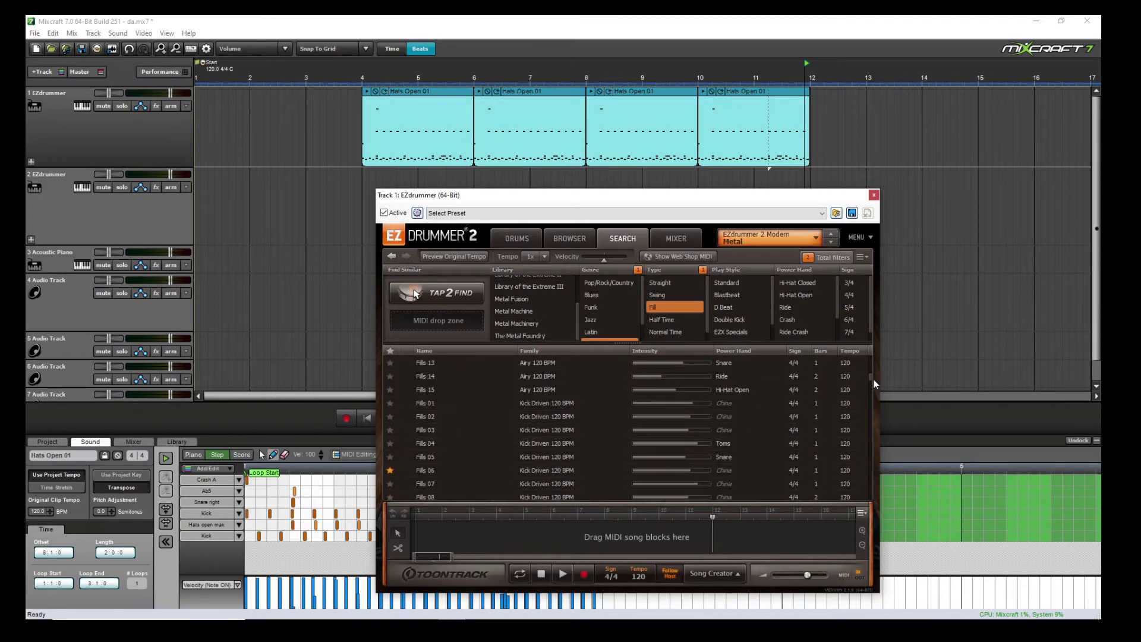
{"action": "scroll", "coordinate": [416, 452], "scroll_direction": "up", "scroll_amount": 8}
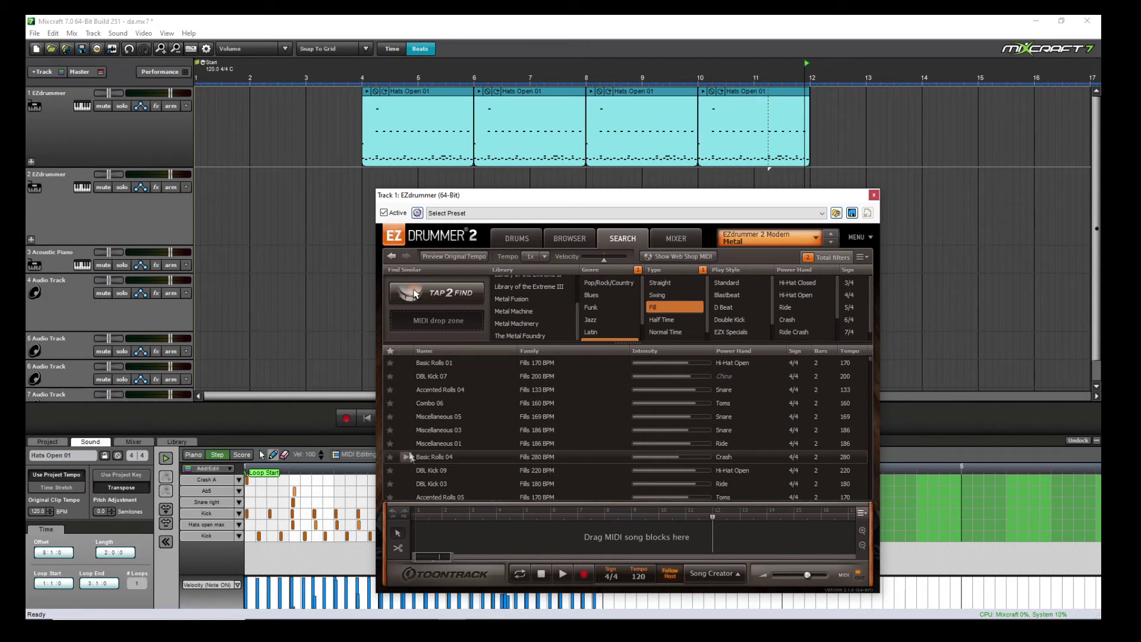
{"action": "left_click", "coordinate": [410, 457]}
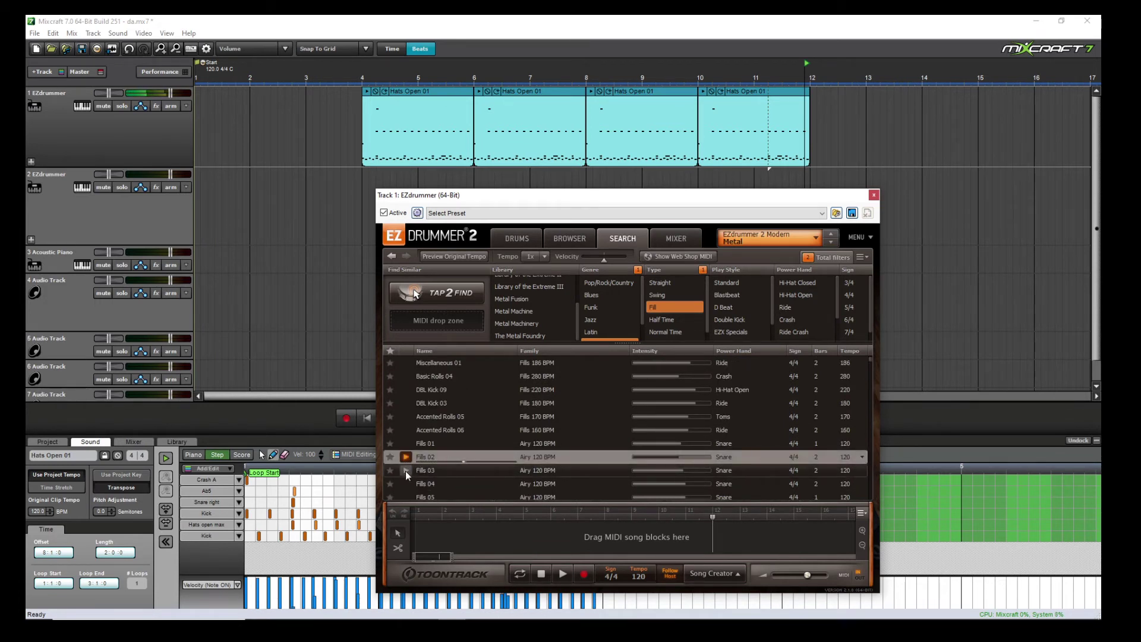
{"action": "left_click", "coordinate": [405, 470]}
{"action": "scroll", "coordinate": [409, 469], "scroll_direction": "down", "scroll_amount": 3}
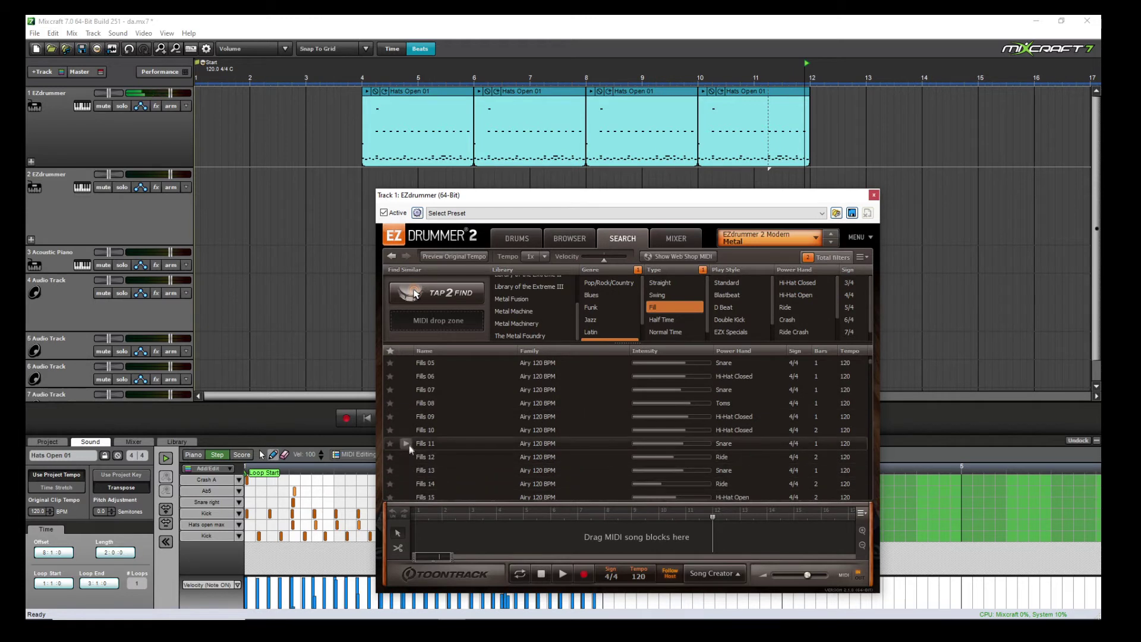
{"action": "left_click", "coordinate": [407, 429]}
{"action": "left_click", "coordinate": [408, 471]}
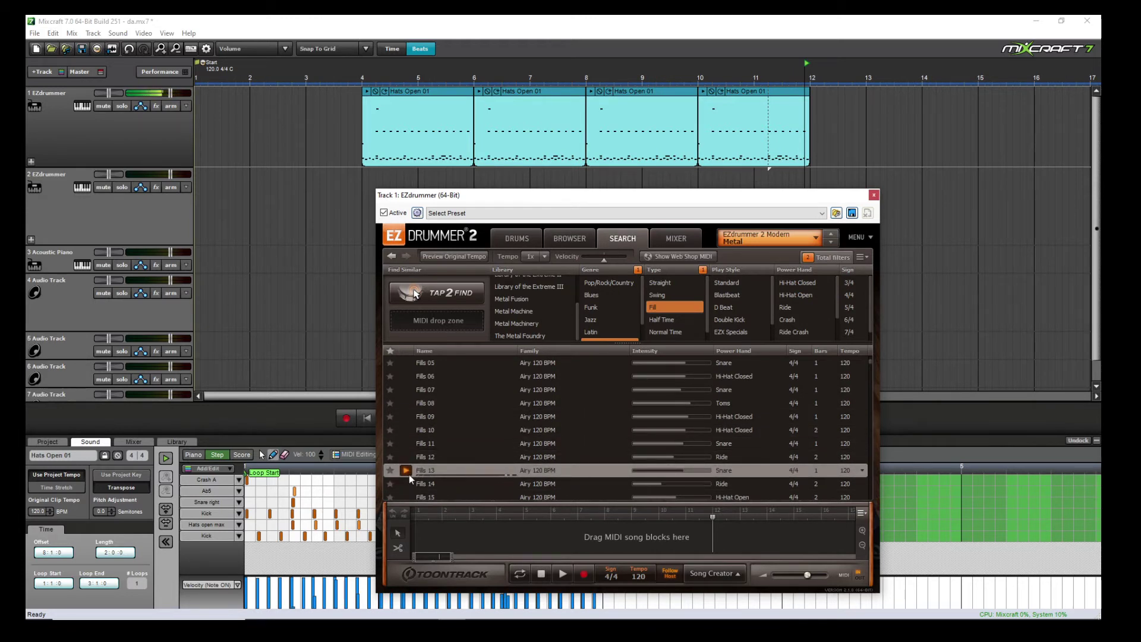
Step: Place the Fills 13 groove at measure 11 on the second EZdrummer track and move the plugin window clear of it
{"action": "left_click_drag", "start_coordinate": [601, 198], "coordinate": [644, 230]}
{"action": "left_click_drag", "start_coordinate": [469, 505], "coordinate": [757, 183]}
{"action": "left_click_drag", "start_coordinate": [755, 233], "coordinate": [367, 319]}
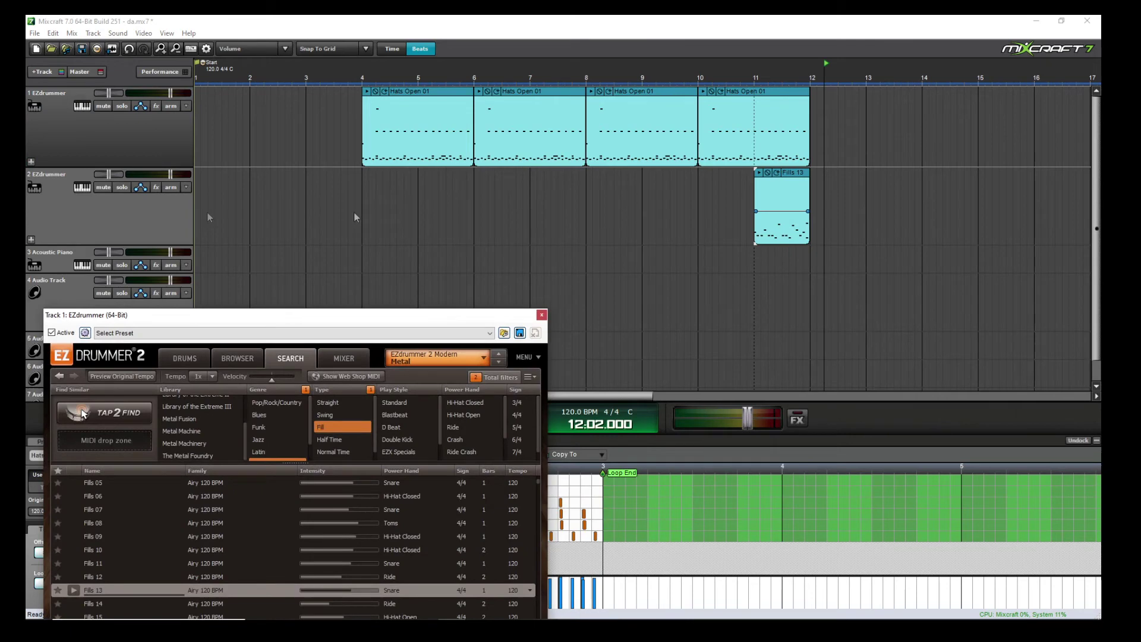
Step: Set the playhead to measure 11 and move the Fills 13 clip about half a measure later on the second track
{"action": "scroll", "coordinate": [782, 97], "scroll_direction": "up", "scroll_amount": 5}
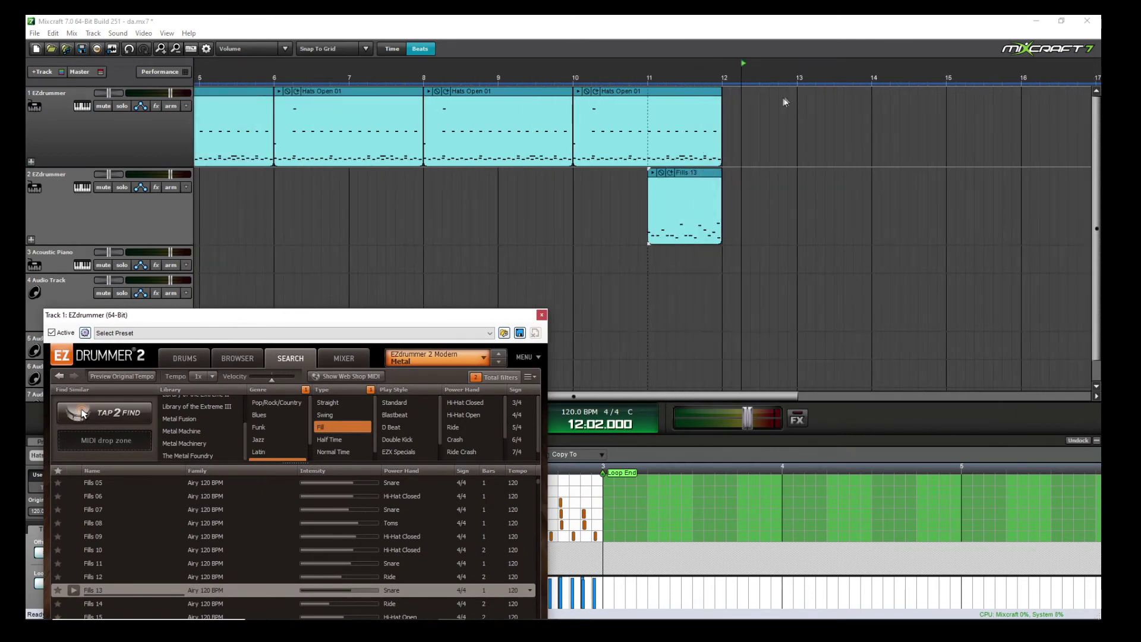
{"action": "left_click", "coordinate": [647, 69]}
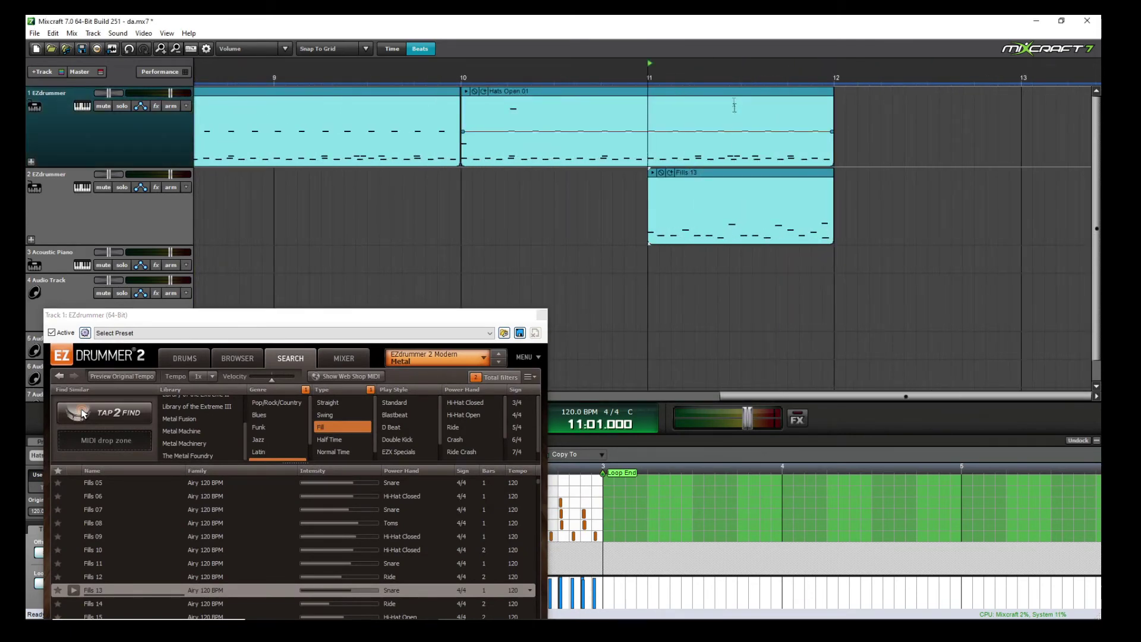
{"action": "left_click_drag", "start_coordinate": [695, 179], "coordinate": [799, 173]}
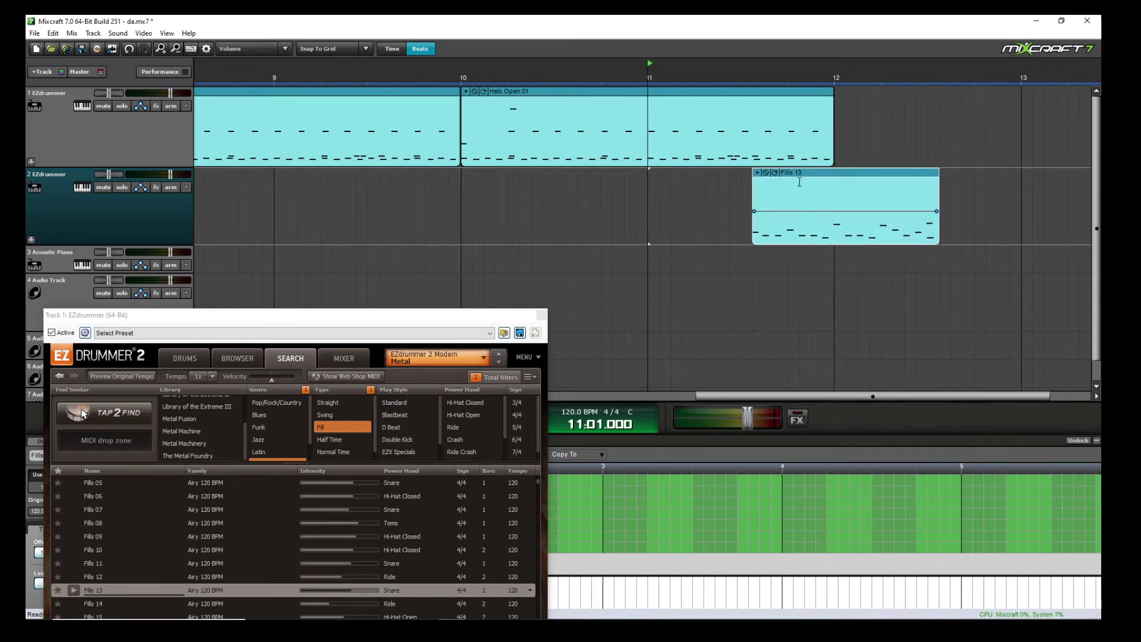
Step: Move the Fills 13 clip back to the start of measure 11 and split it at beats 2 and 3
{"action": "left_click_drag", "start_coordinate": [803, 178], "coordinate": [706, 175]}
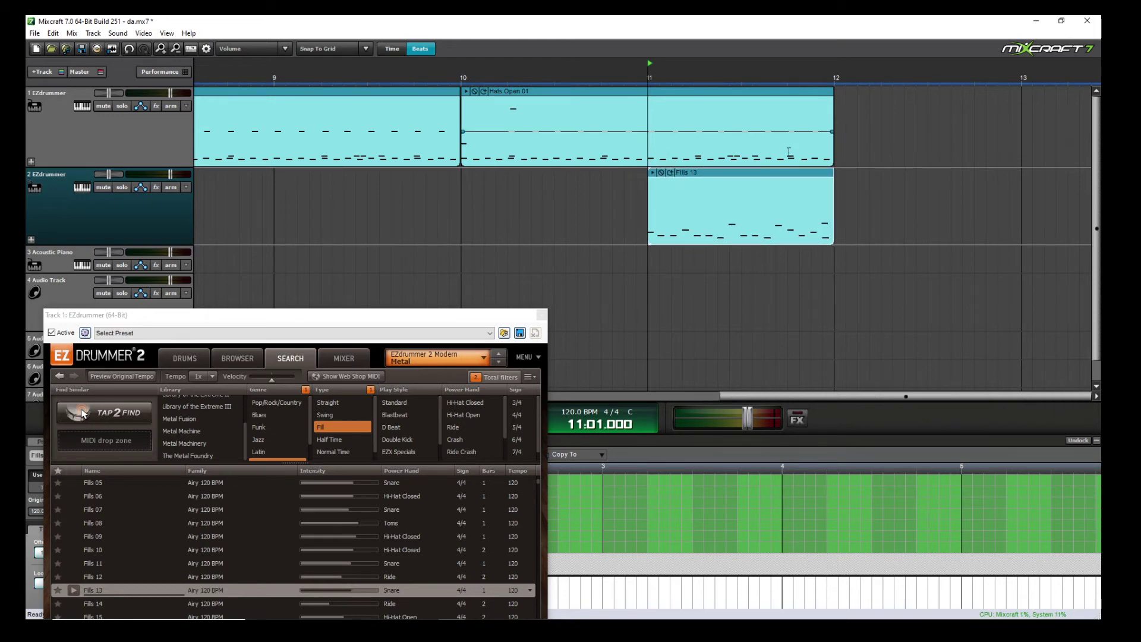
{"action": "left_click", "coordinate": [593, 196]}
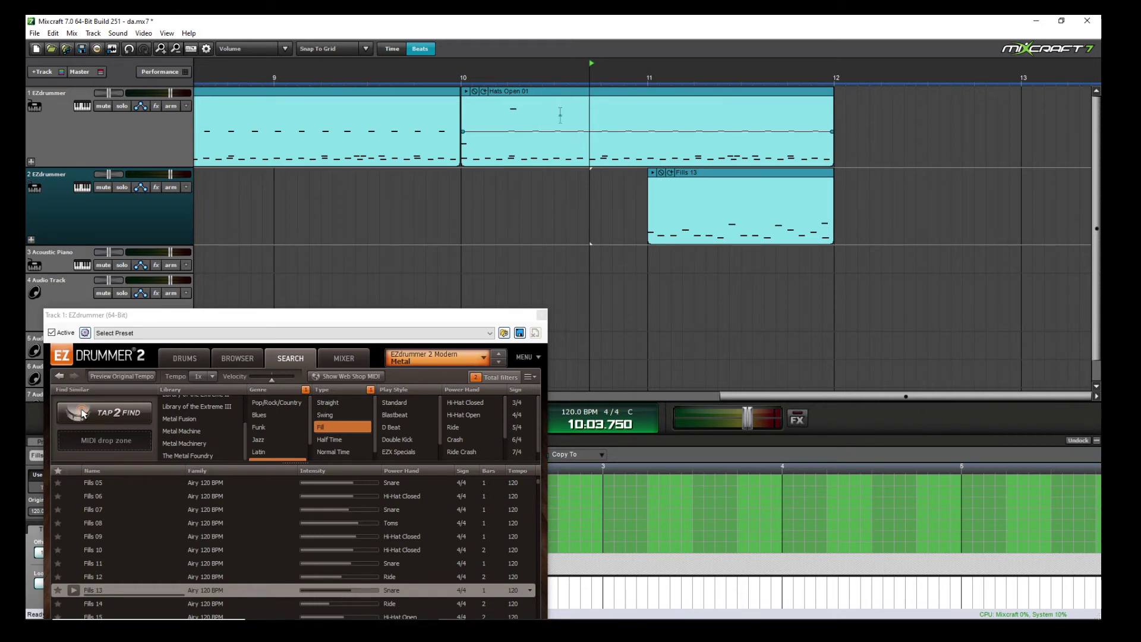
{"action": "left_click", "coordinate": [719, 190]}
{"action": "left_click", "coordinate": [694, 191]}
{"action": "key", "text": "s"}
{"action": "left_click", "coordinate": [743, 191]}
{"action": "key", "text": "s"}
Step: Move the middle Fills 13 slice to 10:02:750 and cut out the section of the Hats Open 01 clip directly above it
{"action": "left_click_drag", "start_coordinate": [716, 173], "coordinate": [564, 174]}
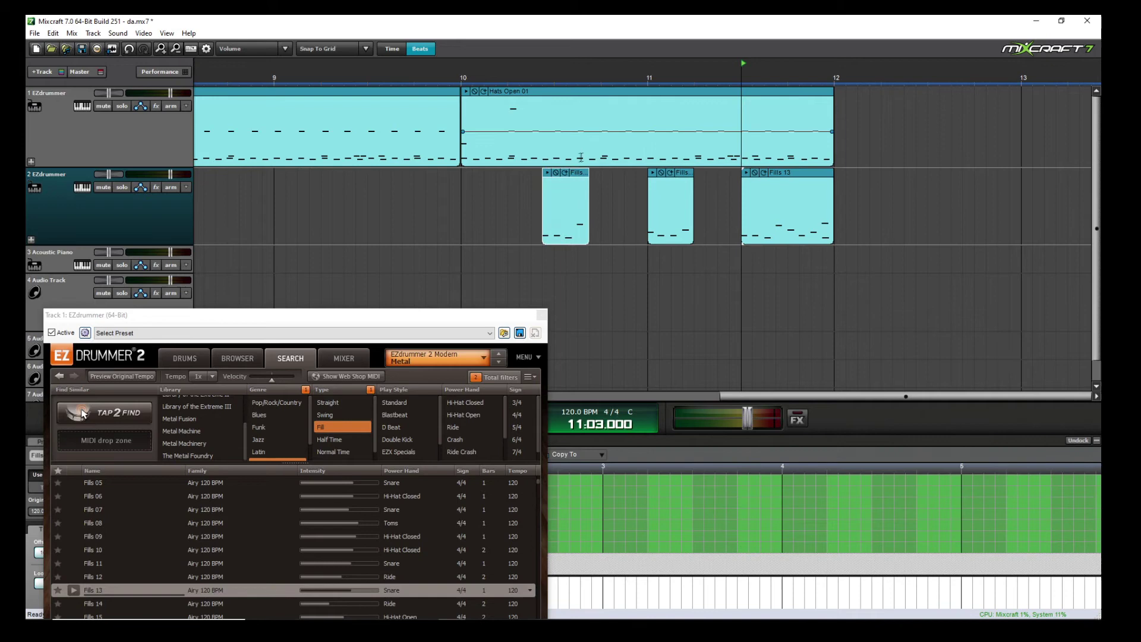
{"action": "left_click", "coordinate": [590, 154]}
{"action": "key", "text": "s"}
{"action": "left_click", "coordinate": [536, 142]}
{"action": "key", "text": "s"}
{"action": "left_click", "coordinate": [569, 148]}
{"action": "key", "text": "Delete"}
Step: Try placing the moved fill slice in the gap on the first EZdrummer track and return it to the second track
{"action": "left_click", "coordinate": [577, 178]}
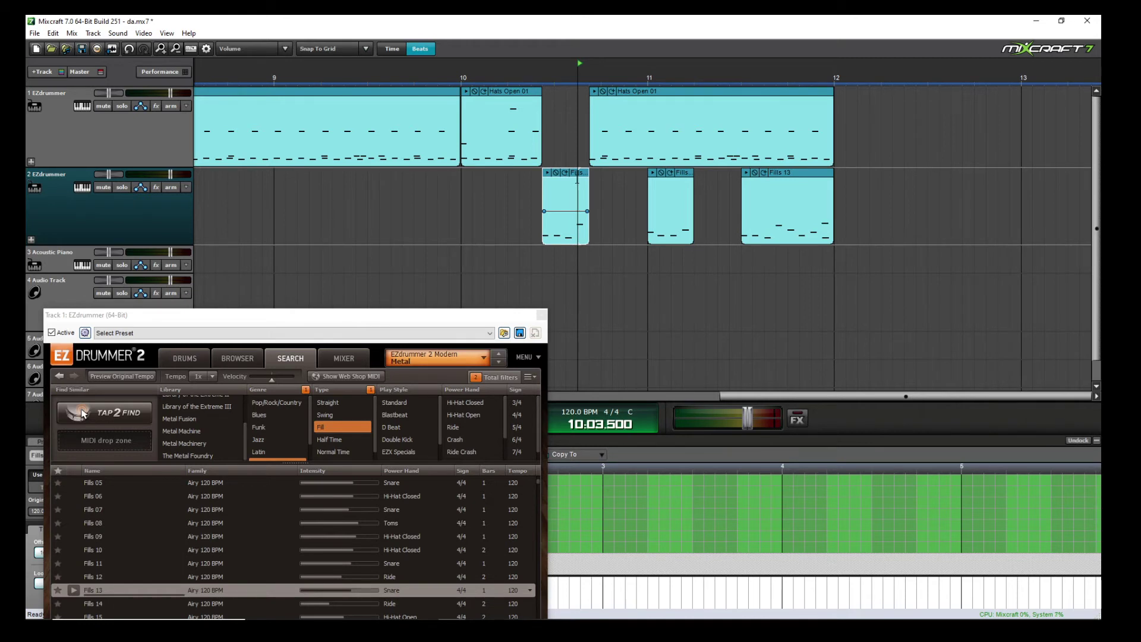
{"action": "left_click_drag", "start_coordinate": [586, 174], "coordinate": [577, 125]}
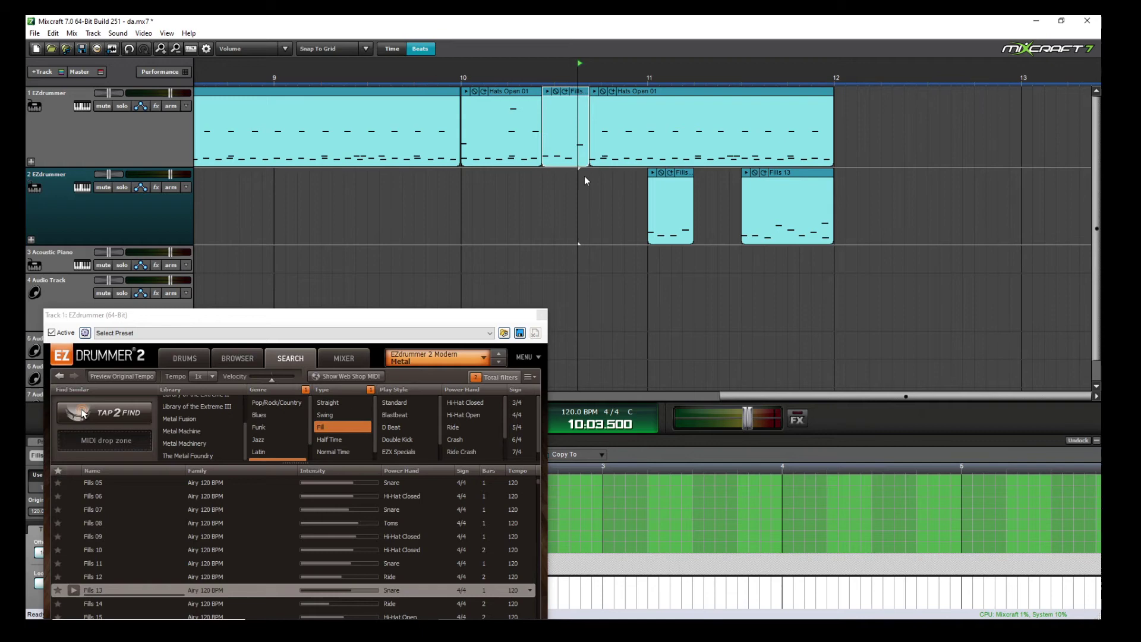
{"action": "left_click_drag", "start_coordinate": [586, 94], "coordinate": [586, 175]}
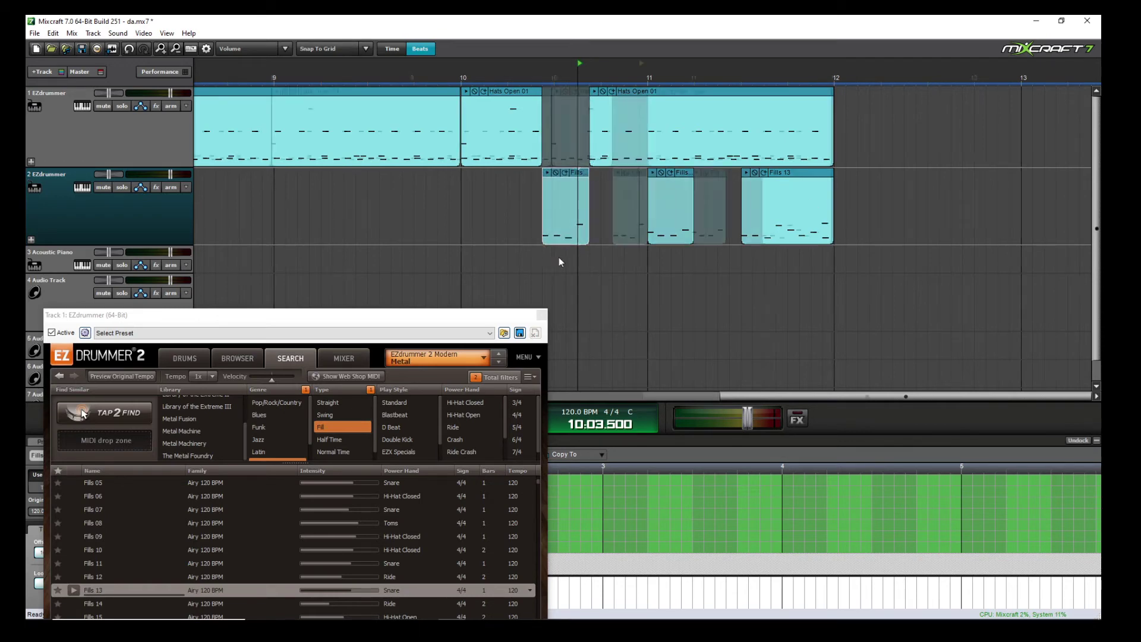
{"action": "left_click_drag", "start_coordinate": [479, 319], "coordinate": [740, 312]}
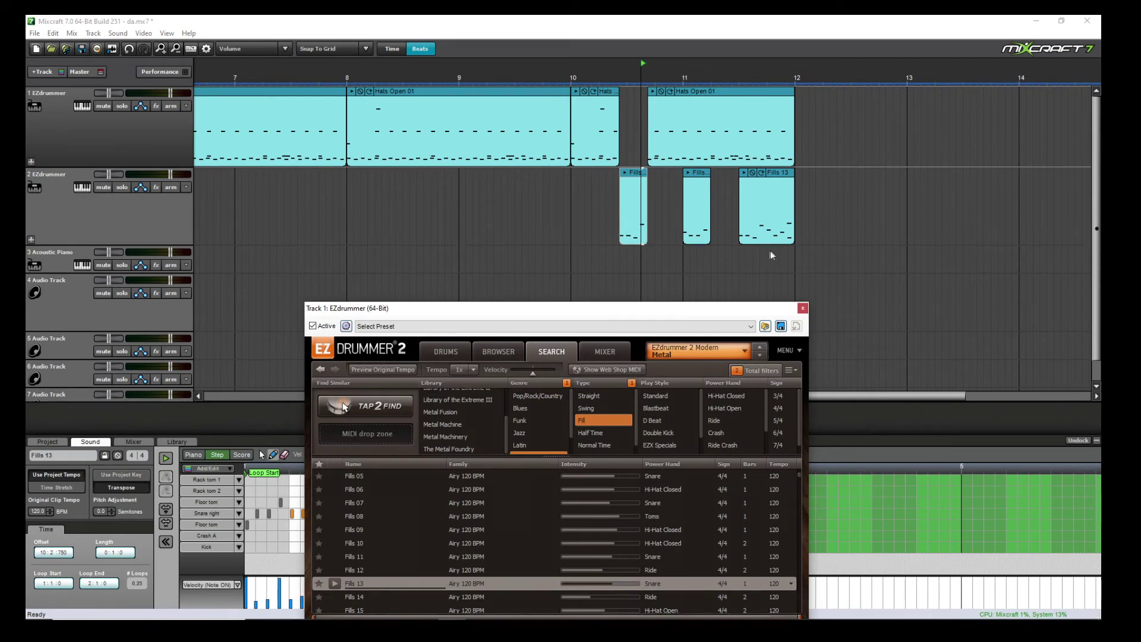
{"action": "scroll", "coordinate": [725, 241], "scroll_direction": "down", "scroll_amount": 1}
{"action": "left_click_drag", "start_coordinate": [804, 217], "coordinate": [614, 208]}
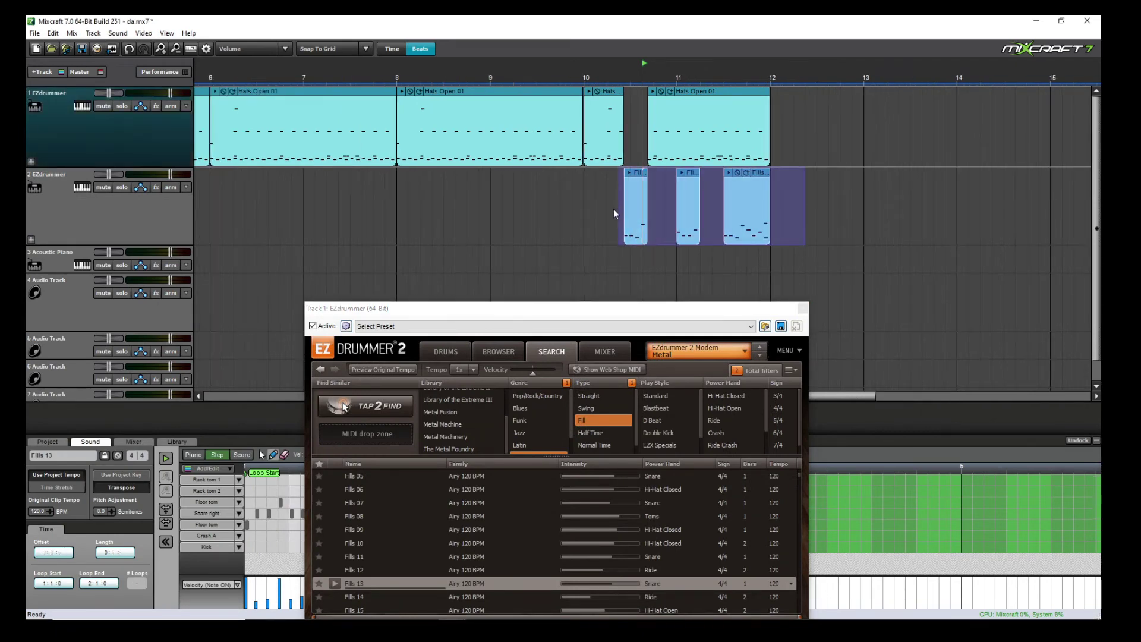
{"action": "left_click", "coordinate": [853, 236]}
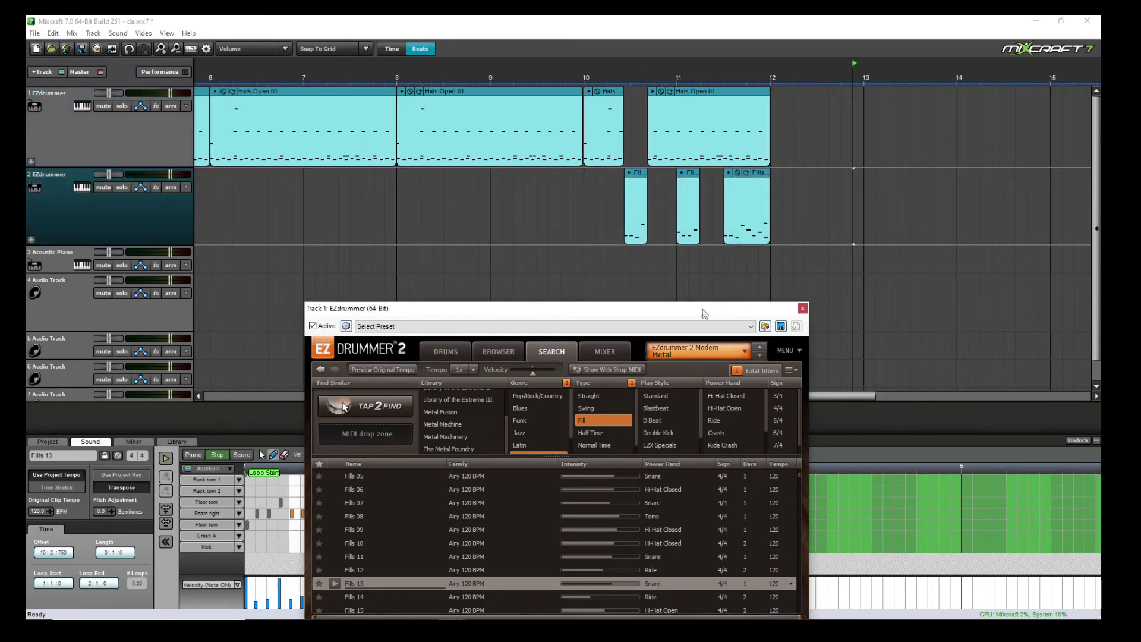
{"action": "left_click_drag", "start_coordinate": [713, 308], "coordinate": [690, 272]}
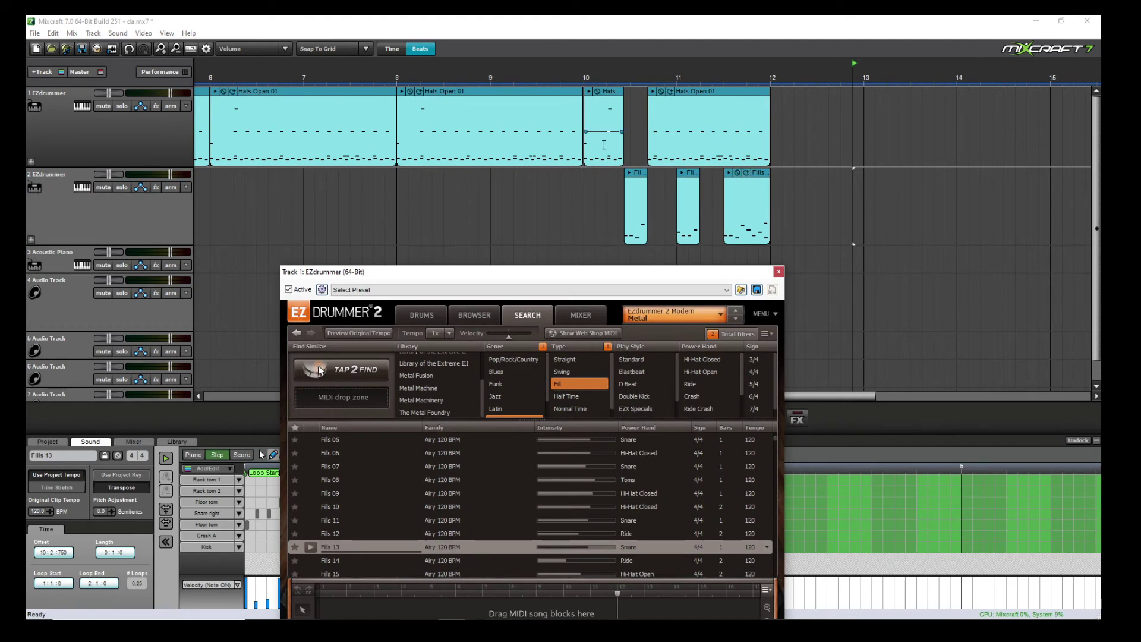
Step: Select the last Fills 13 slice, uncover its notes behind the plugin window and enlarge the velocity area of the step editor
{"action": "left_click", "coordinate": [748, 208]}
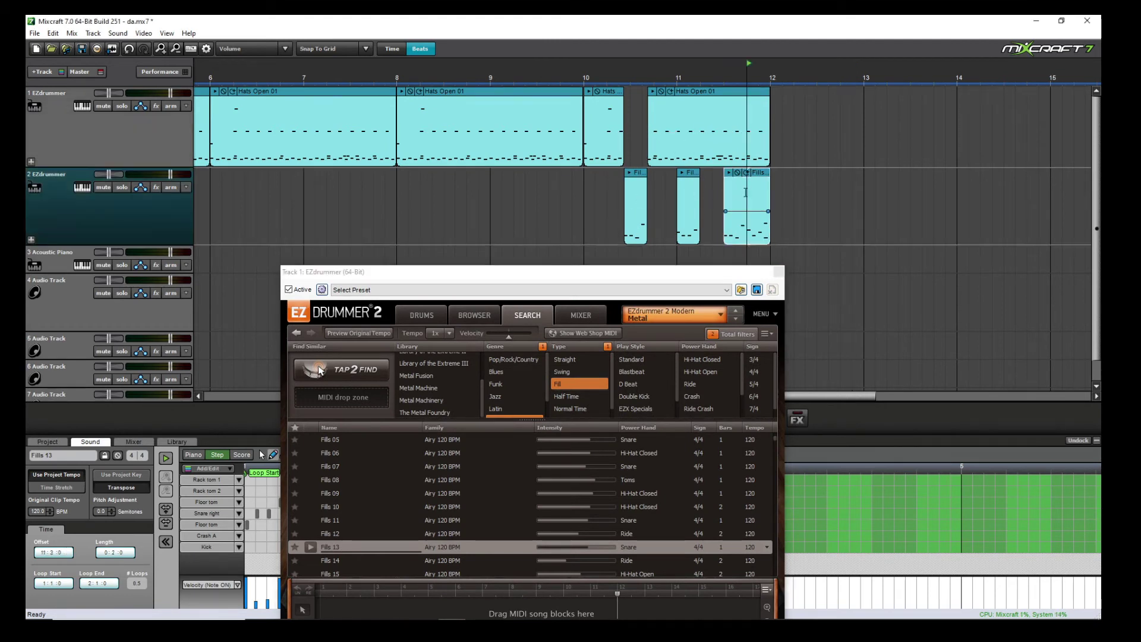
{"action": "left_click", "coordinate": [658, 277]}
{"action": "scroll", "coordinate": [410, 514], "scroll_direction": "up", "scroll_amount": 2}
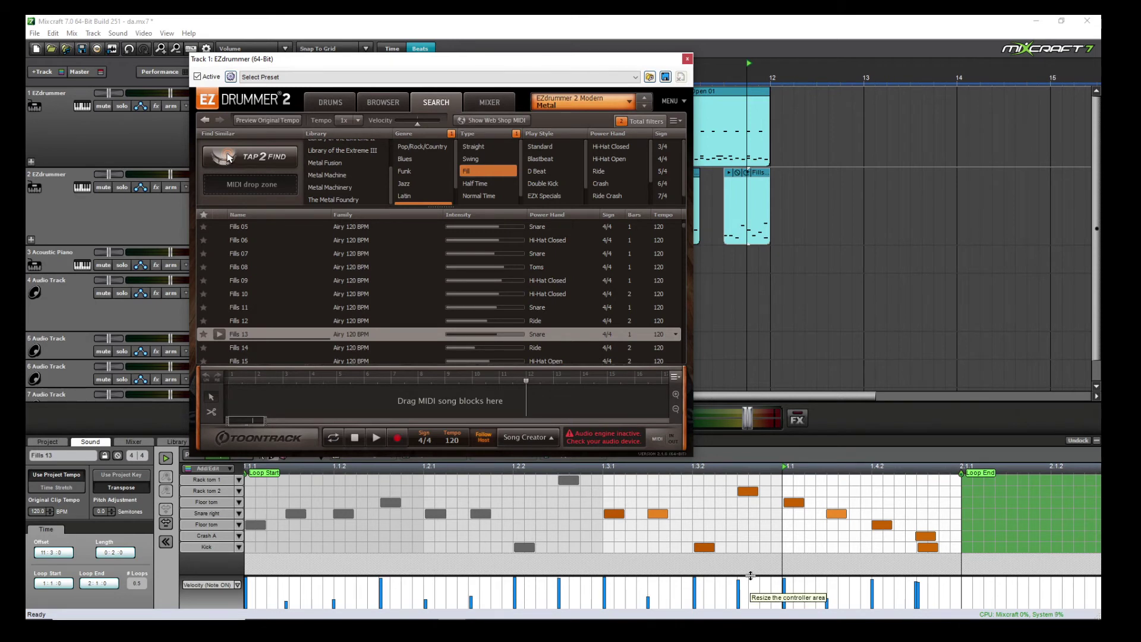
{"action": "left_click_drag", "start_coordinate": [751, 576], "coordinate": [750, 557]}
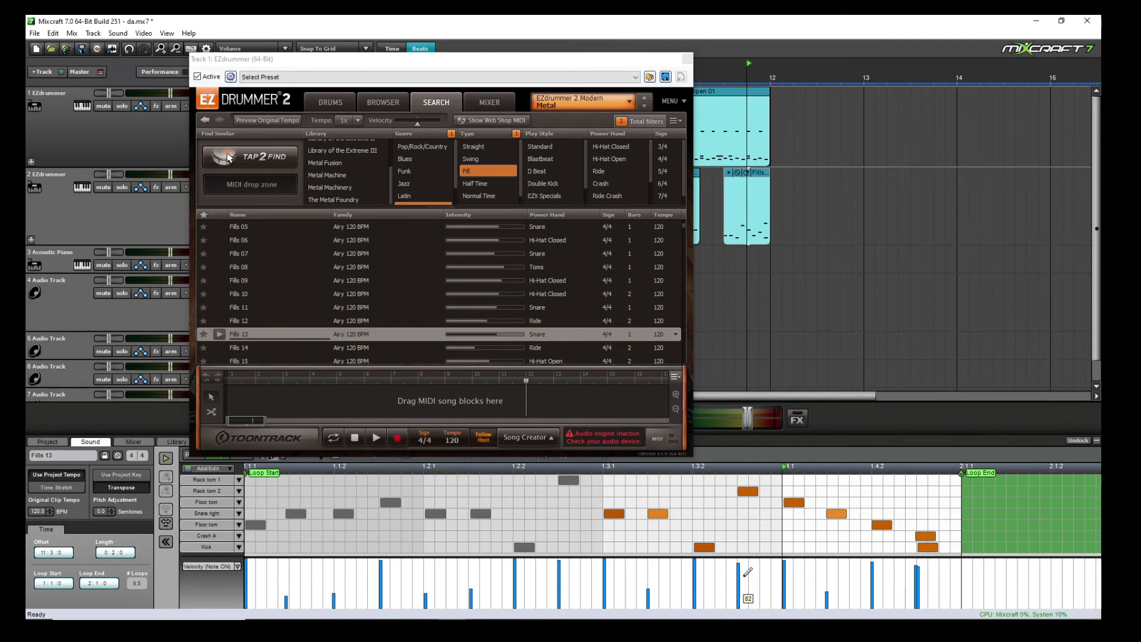
Step: Add two short Kick notes close together at beat 3 of the last Fills 13 slice
{"action": "left_click", "coordinate": [609, 546]}
{"action": "left_click", "coordinate": [640, 546]}
{"action": "left_click_drag", "start_coordinate": [640, 540], "coordinate": [630, 543]}
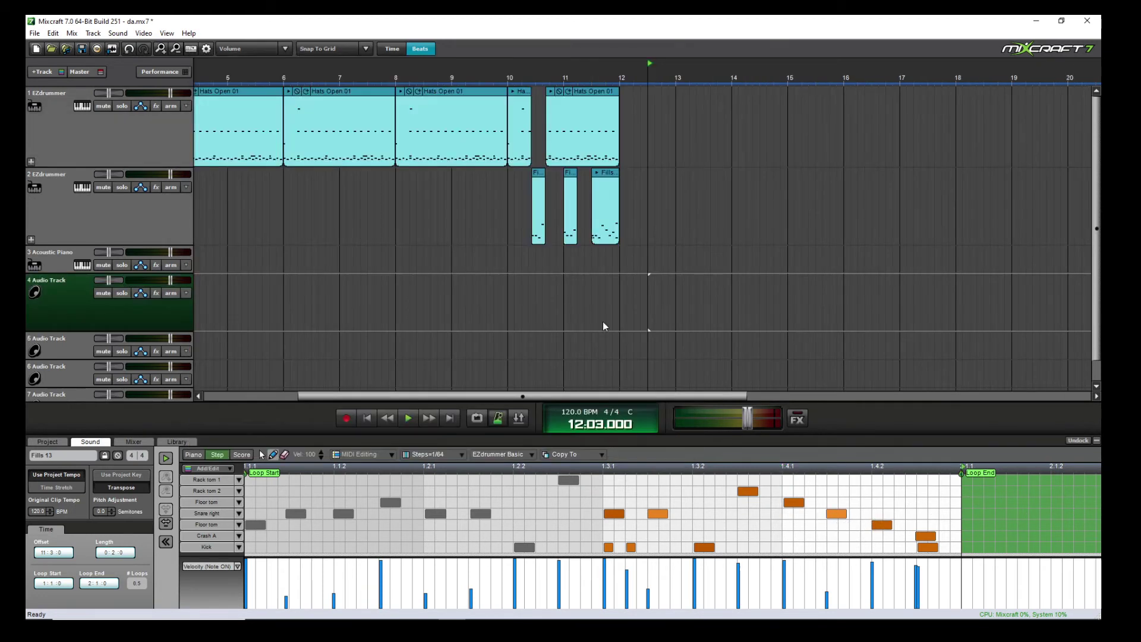
{"action": "left_click", "coordinate": [583, 297]}
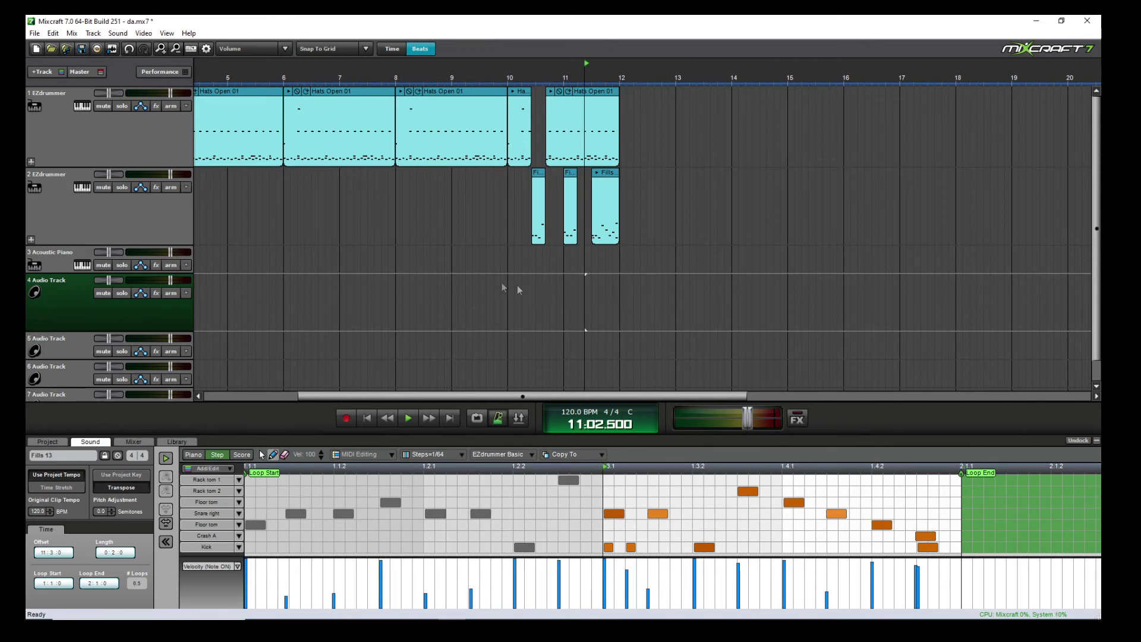
{"action": "left_click", "coordinate": [474, 281]}
{"action": "left_click", "coordinate": [399, 283]}
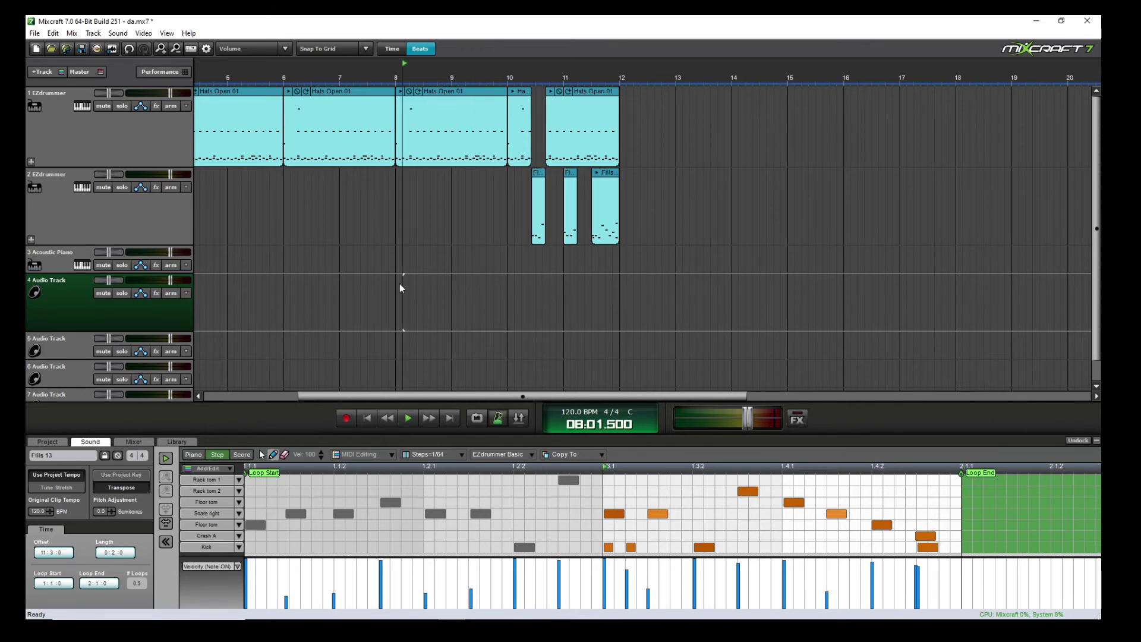
{"action": "left_click", "coordinate": [396, 283]}
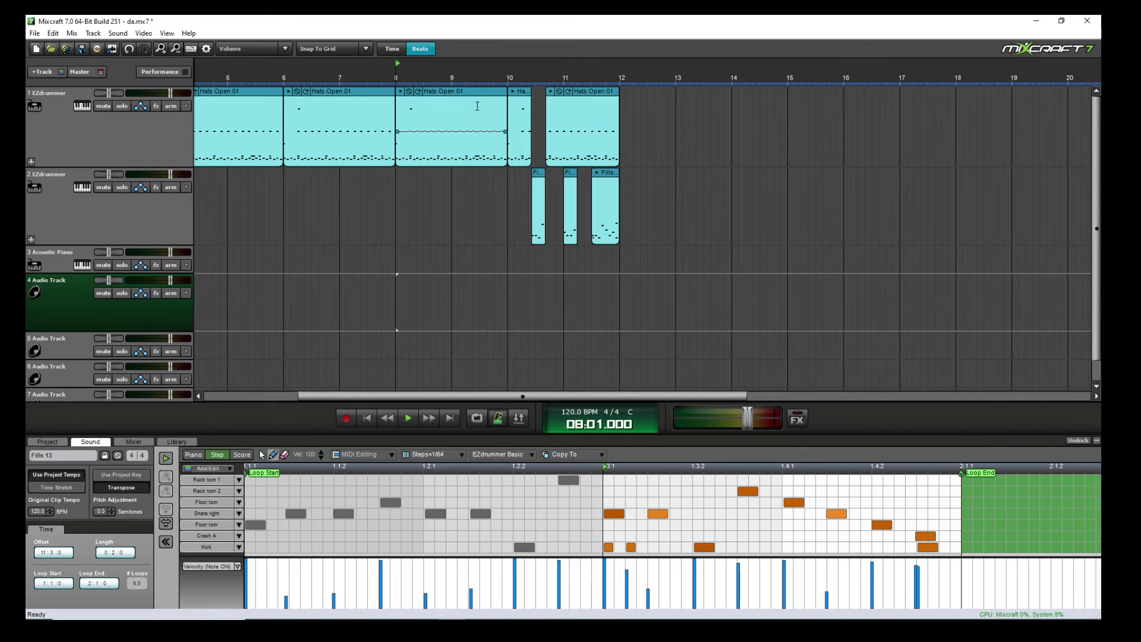
Step: Add a marker titled "2nd verse" at measure 12 with a tempo change to 140 BPM
{"action": "left_click", "coordinate": [619, 298]}
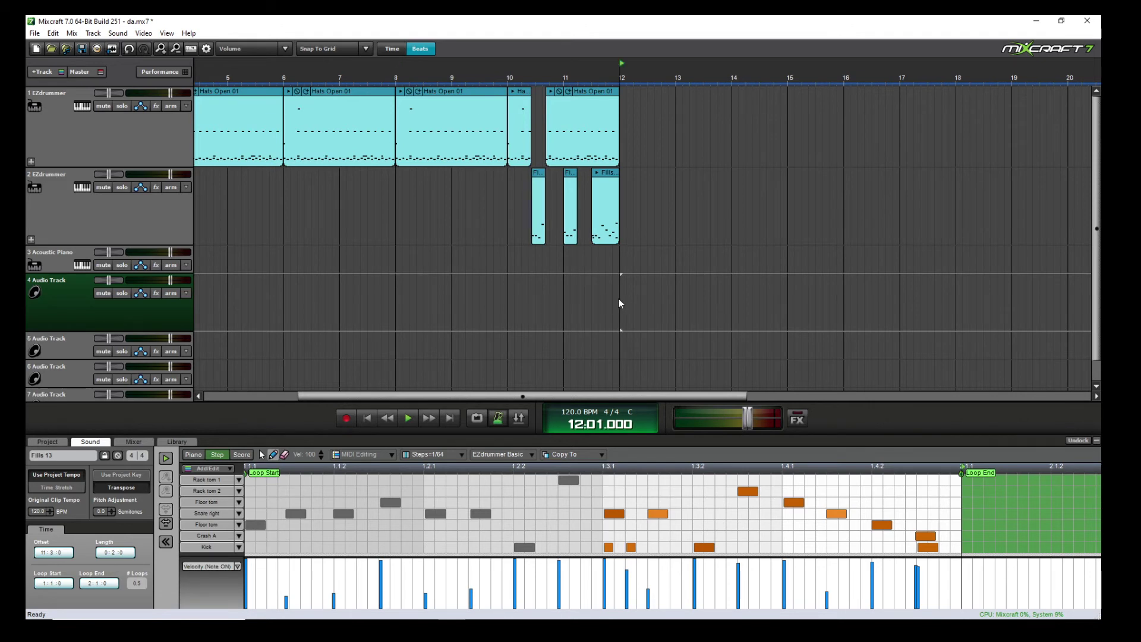
{"action": "right_click", "coordinate": [620, 74]}
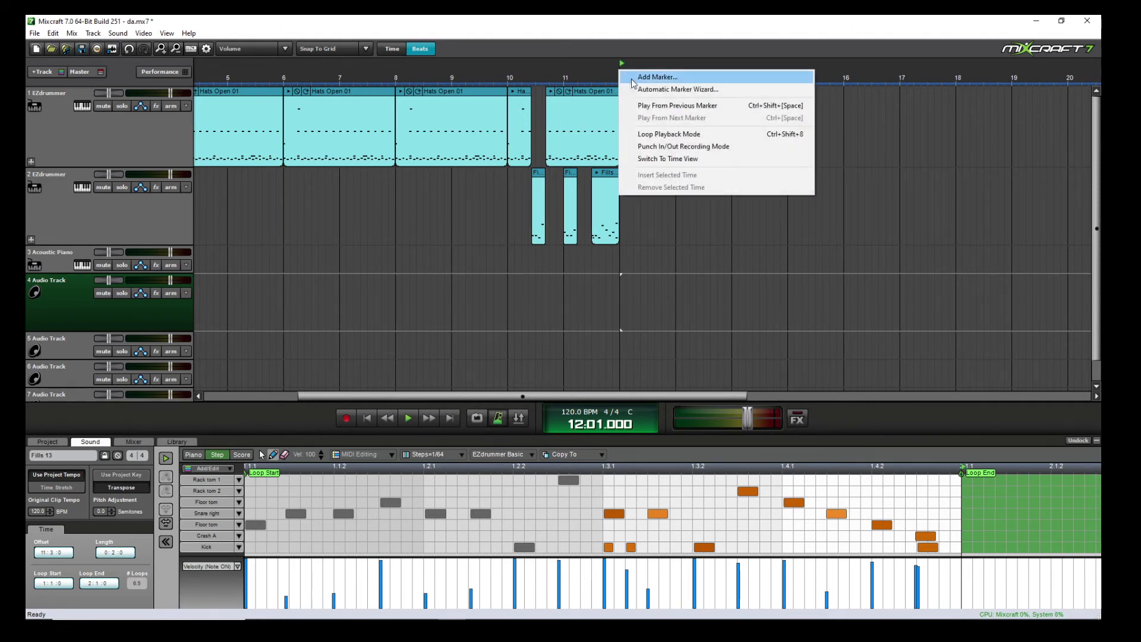
{"action": "left_click", "coordinate": [635, 78]}
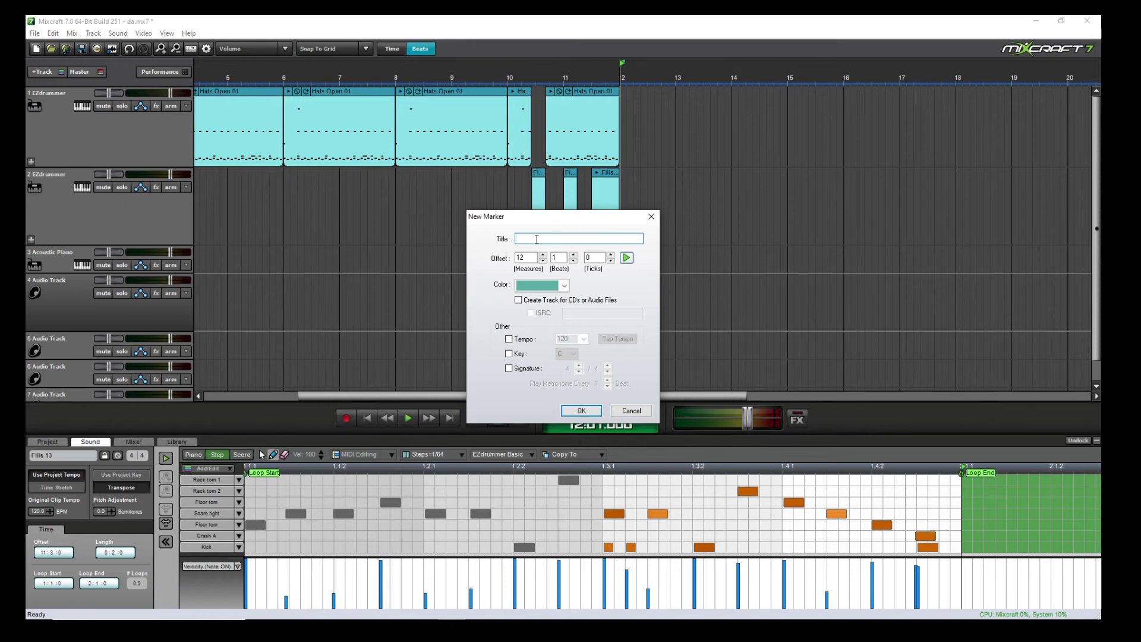
{"action": "type", "text": "2nd verse"}
{"action": "left_click", "coordinate": [509, 339]}
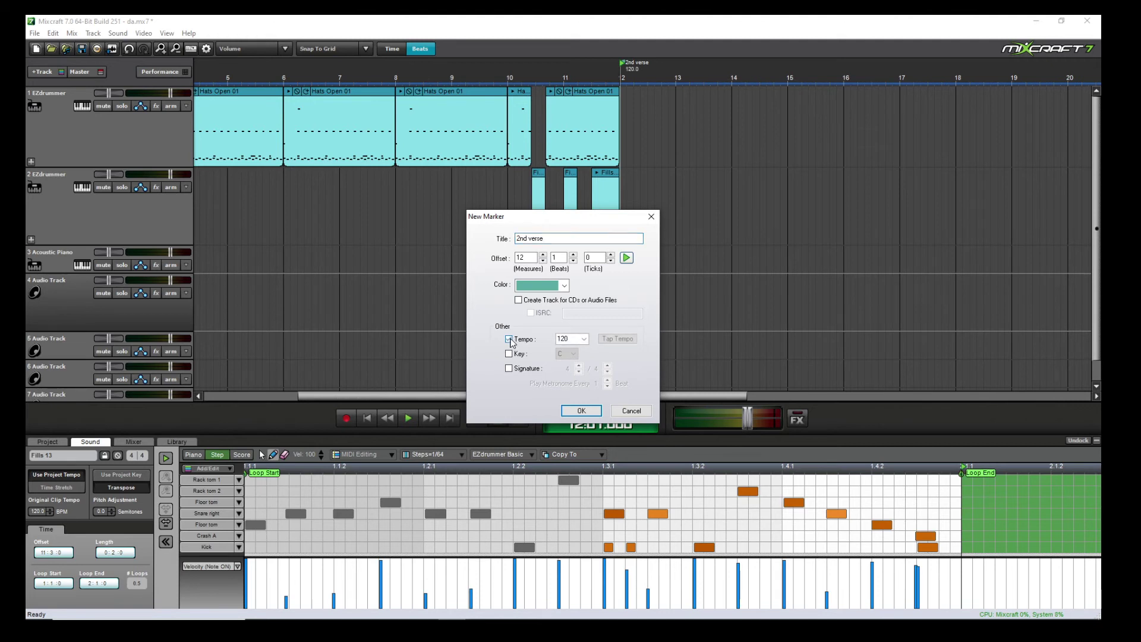
{"action": "left_click", "coordinate": [572, 338]}
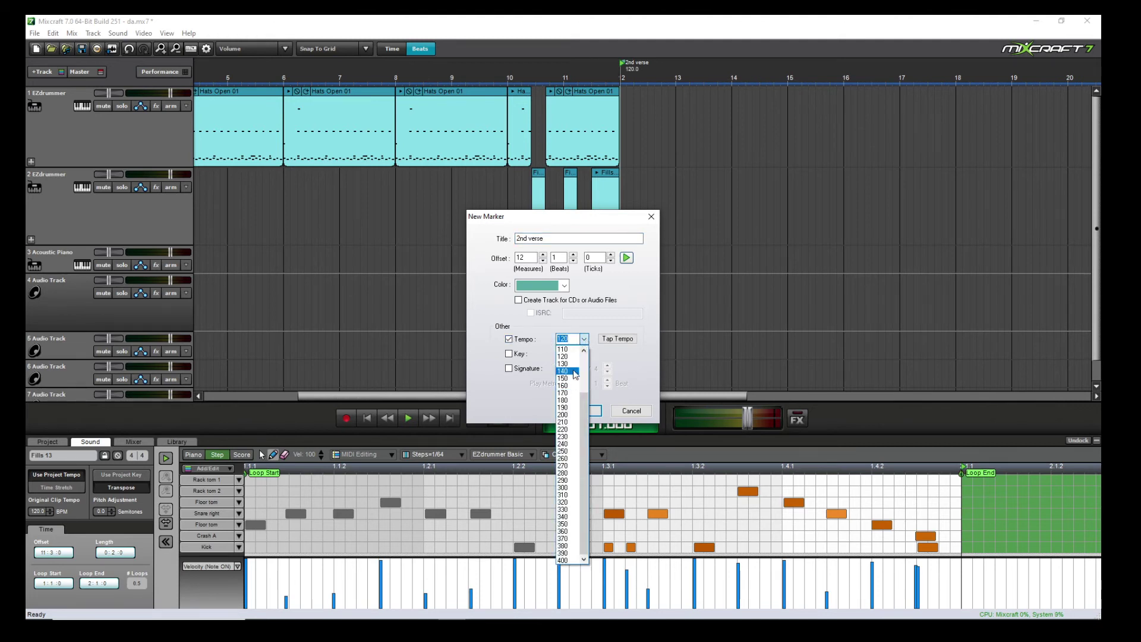
{"action": "left_click", "coordinate": [575, 371]}
{"action": "left_click", "coordinate": [581, 410]}
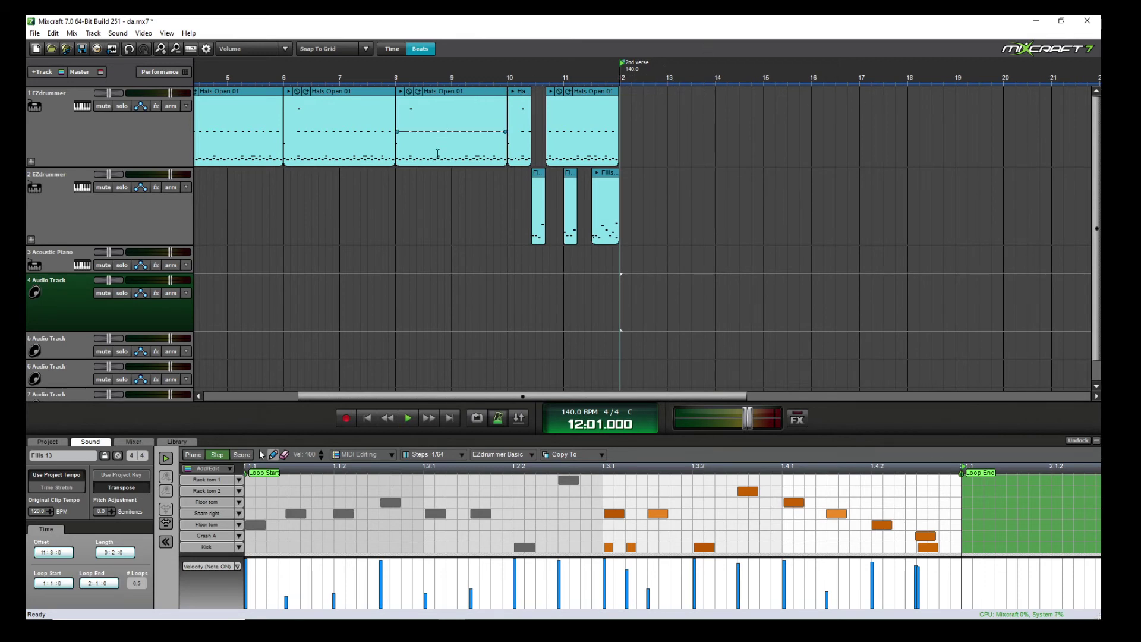
Step: Copy the Hats Open 01 clip from measure 8 to the 2nd verse marker at measure 12 on the first track
{"action": "left_click", "coordinate": [418, 109]}
{"action": "left_click", "coordinate": [445, 109]}
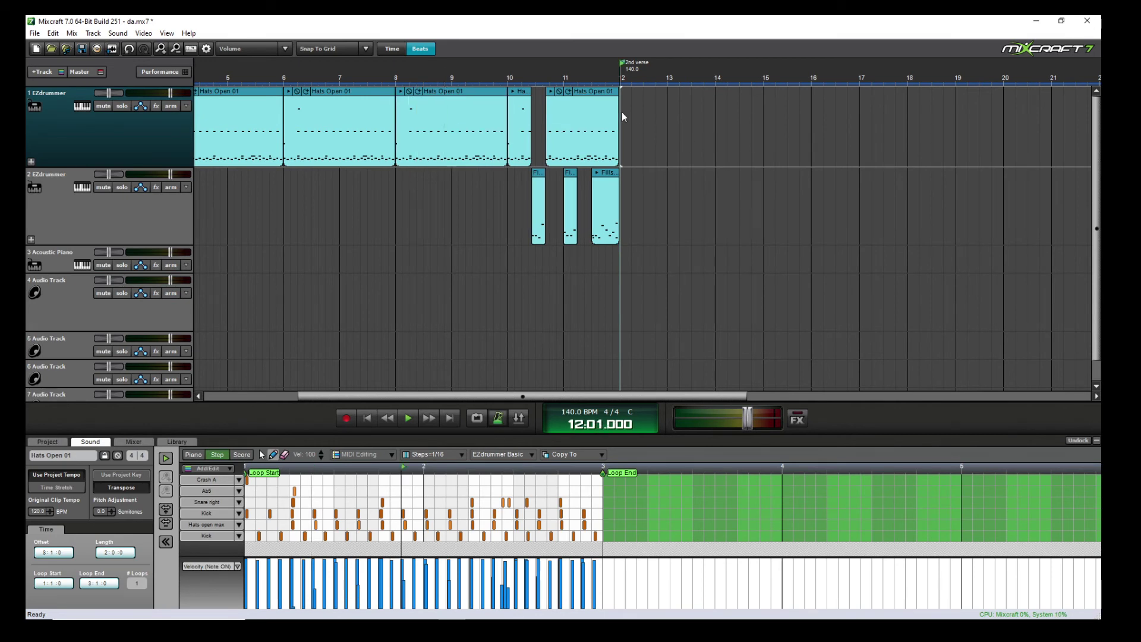
{"action": "key", "text": "ctrl+v"}
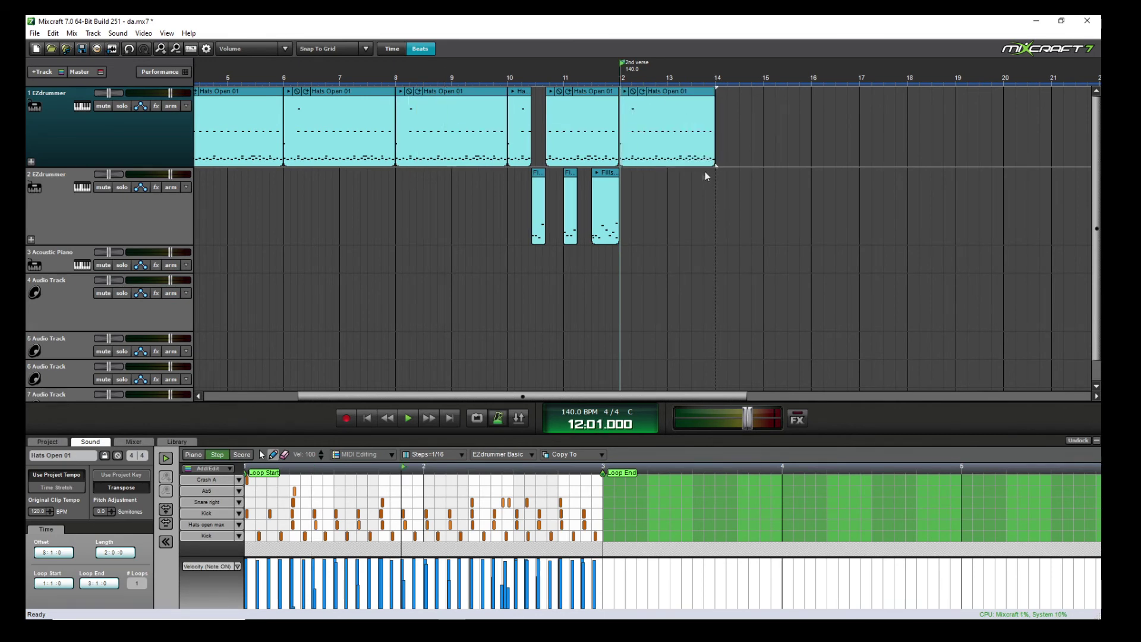
Step: Play the transition from the last fill slice across the 2nd verse marker to check the tempo change
{"action": "scroll", "coordinate": [707, 176], "scroll_direction": "up", "scroll_amount": 2}
{"action": "left_click", "coordinate": [462, 70]}
{"action": "key", "text": "space"}
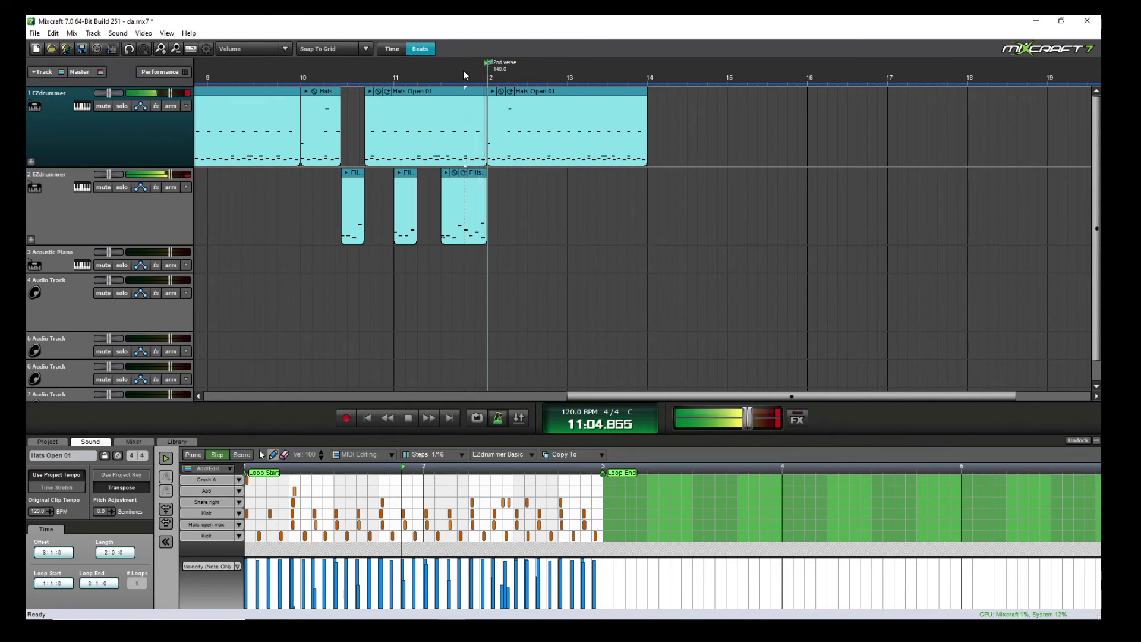
{"action": "key", "text": "space"}
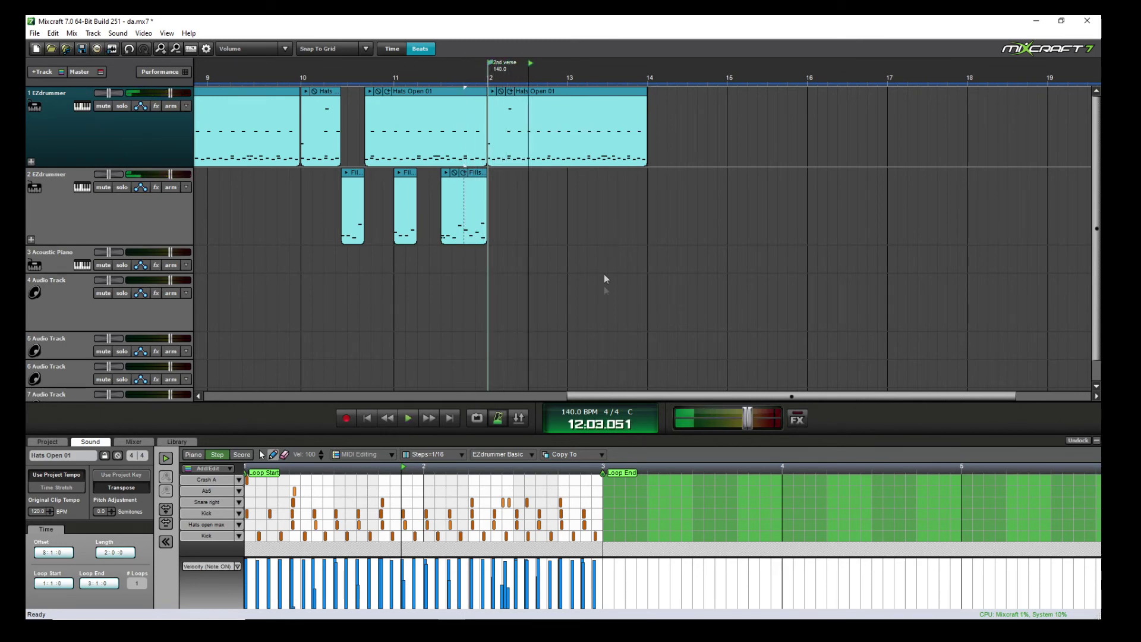
Step: Add an untitled marker at measure 14, after the last Hats Open 01 clip, with a tempo of 120 BPM
{"action": "scroll", "coordinate": [543, 214], "scroll_direction": "down", "scroll_amount": 3}
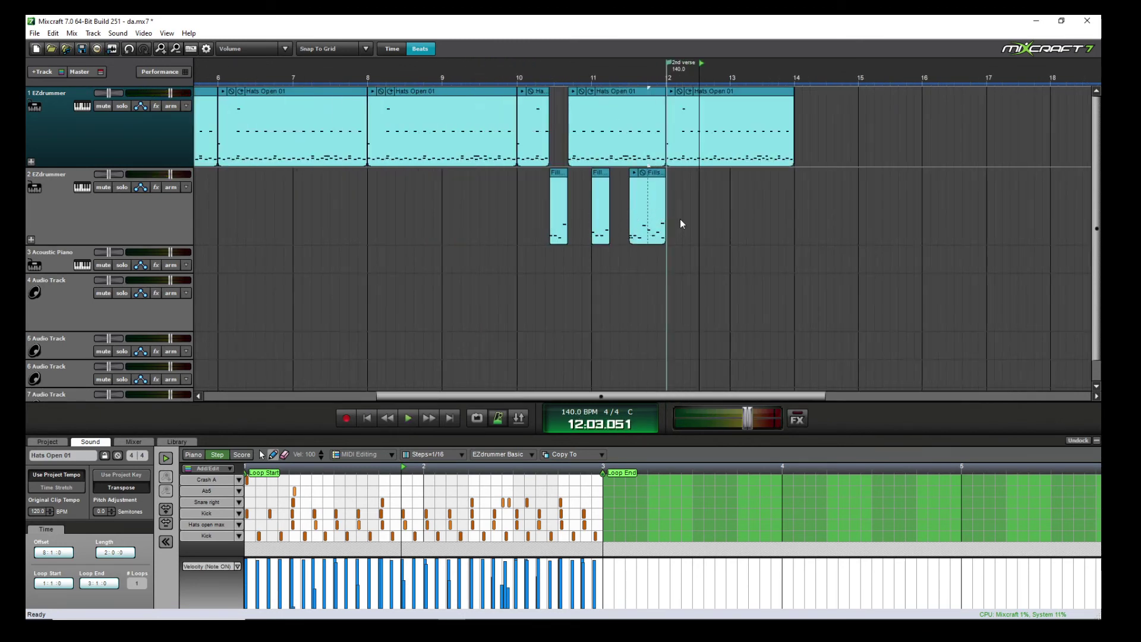
{"action": "right_click", "coordinate": [757, 170]}
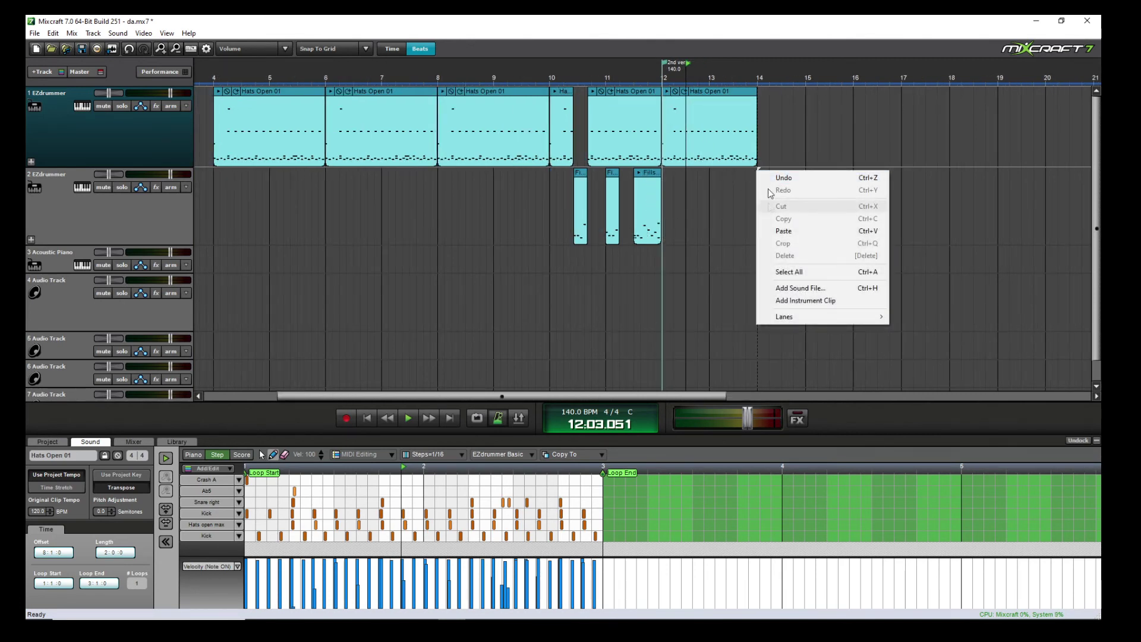
{"action": "right_click", "coordinate": [755, 63]}
{"action": "left_click", "coordinate": [768, 75]}
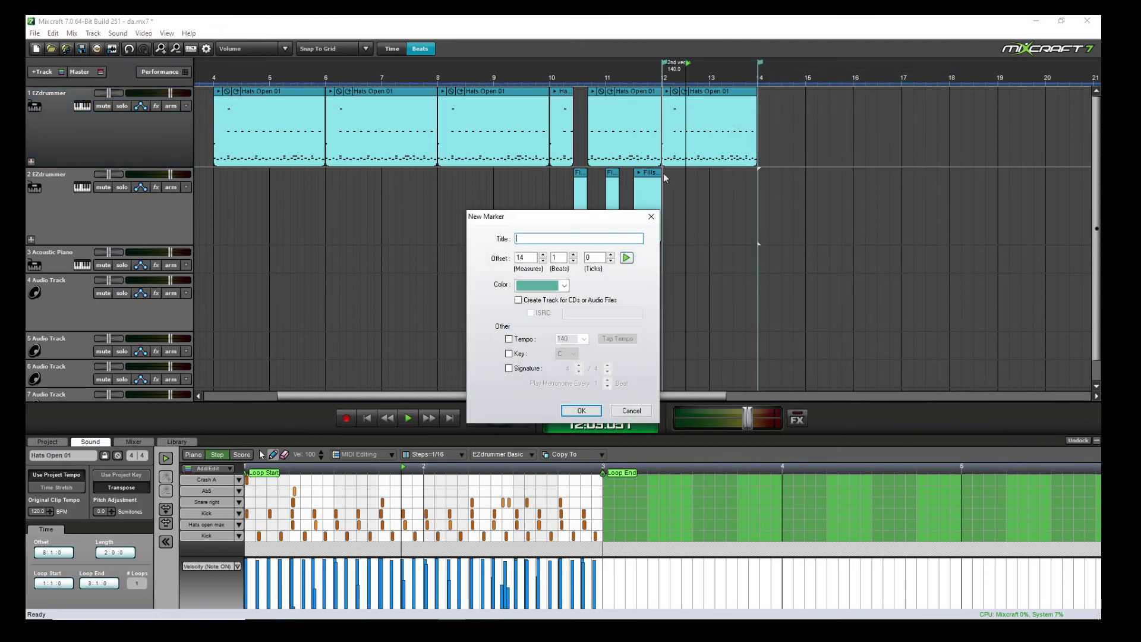
{"action": "left_click", "coordinate": [525, 340]}
{"action": "left_click", "coordinate": [564, 338]}
{"action": "type", "text": "12"}
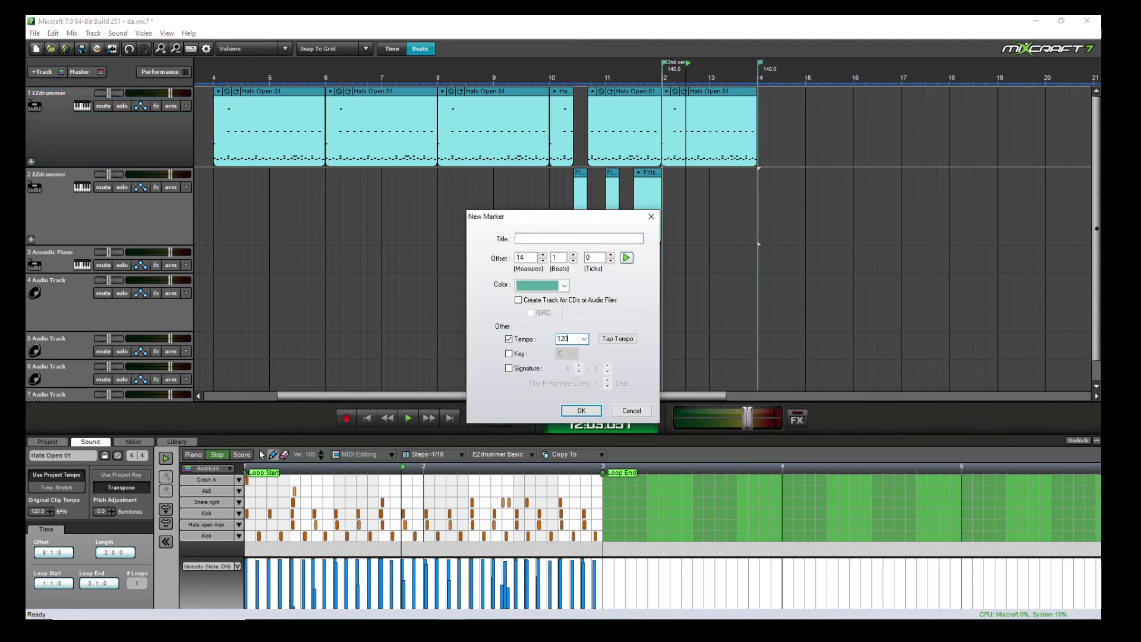
{"action": "type", "text": "0"}
{"action": "key", "text": "Return"}
Step: Play the arrangement briefly from beat 3 of measure 5 and set the playhead to beat 3 of measure 10
{"action": "left_click", "coordinate": [571, 265]}
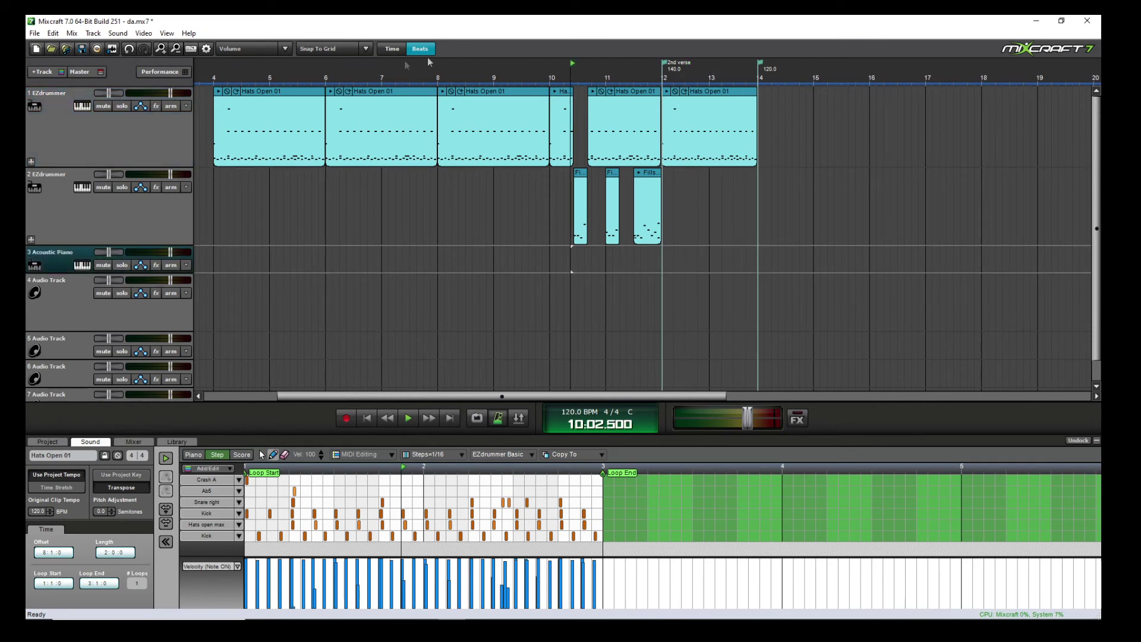
{"action": "left_click", "coordinate": [297, 66]}
{"action": "scroll", "coordinate": [654, 252], "scroll_direction": "down", "scroll_amount": 2}
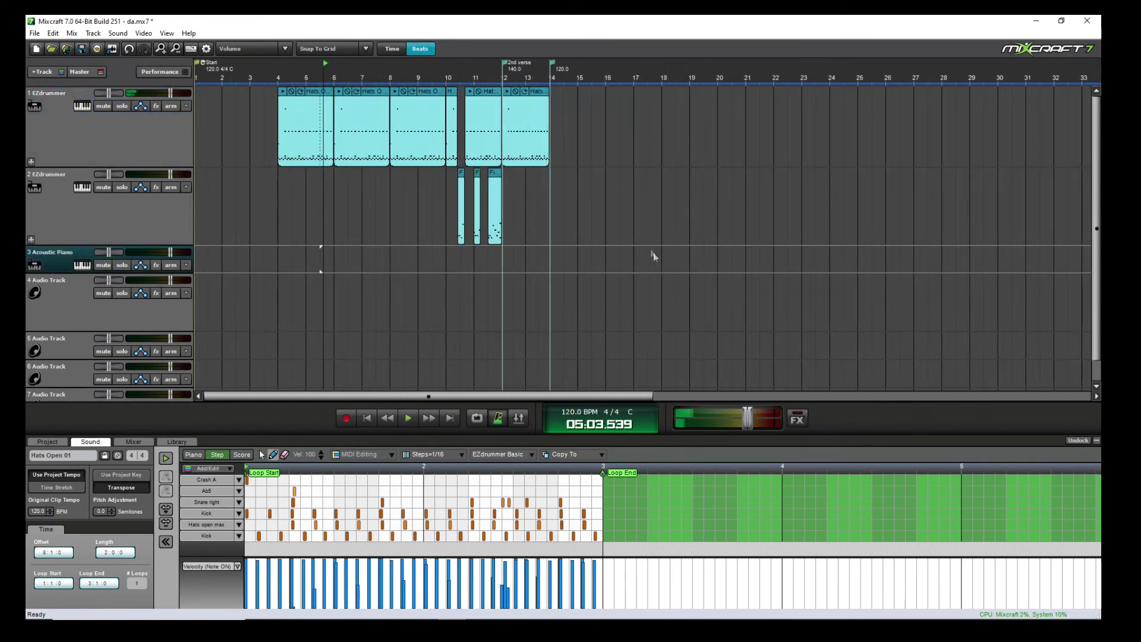
{"action": "scroll", "coordinate": [386, 165], "scroll_direction": "up", "scroll_amount": 2}
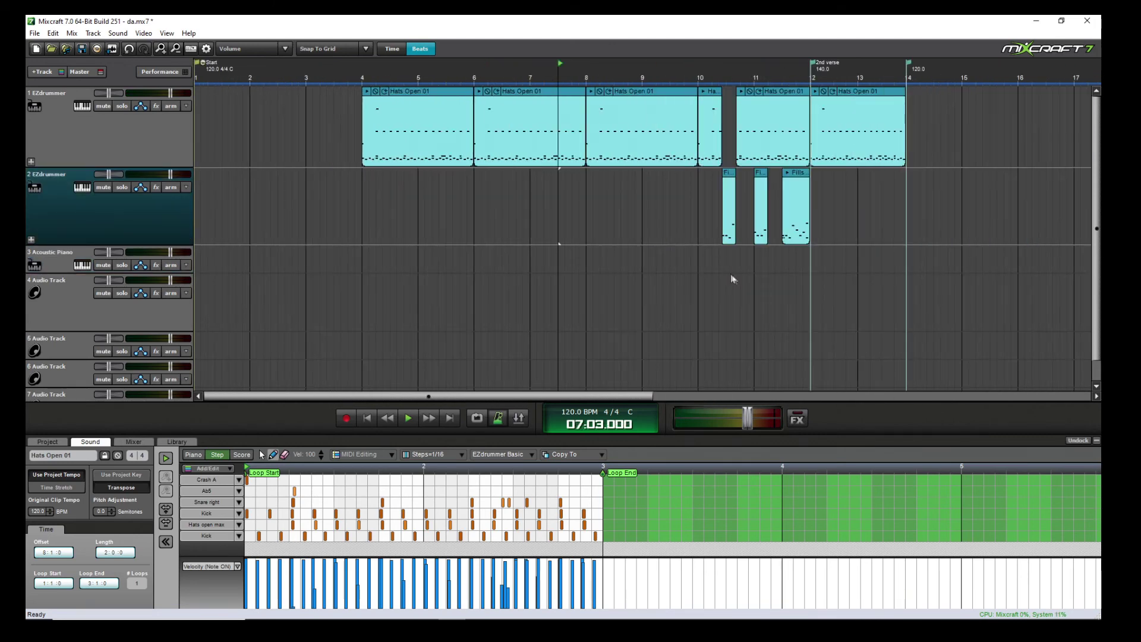
{"action": "left_click", "coordinate": [730, 270]}
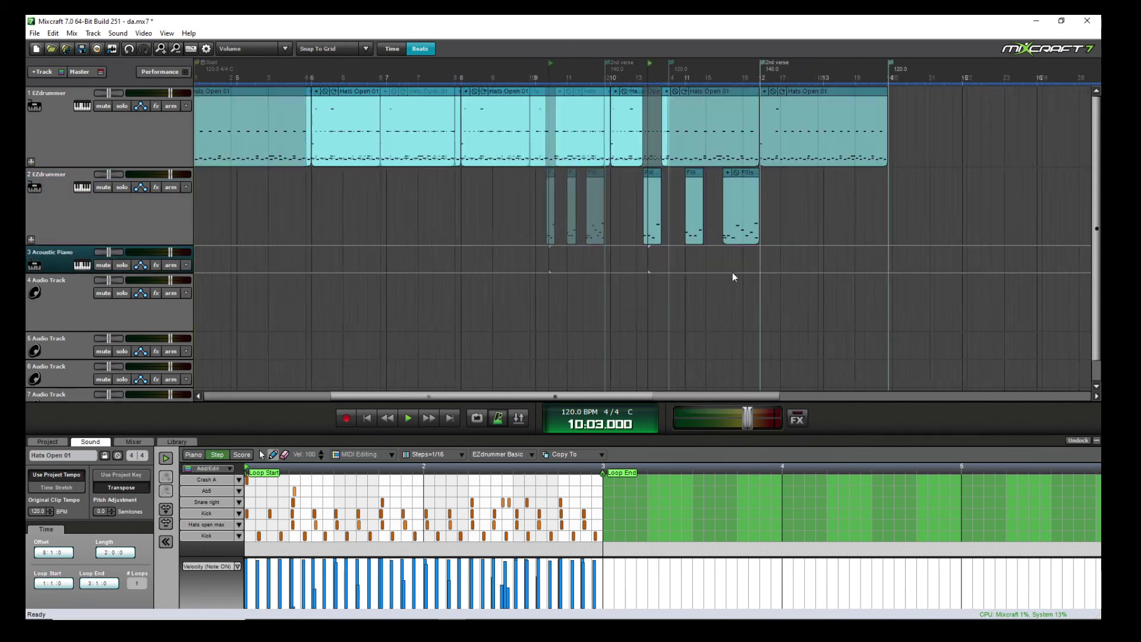
Step: Delete the leftover Fills 13 slices from the second EZdrummer track, keeping the fill in measure 10 on the first track
{"action": "scroll", "coordinate": [732, 272], "scroll_direction": "up", "scroll_amount": 2}
{"action": "left_click", "coordinate": [673, 171]}
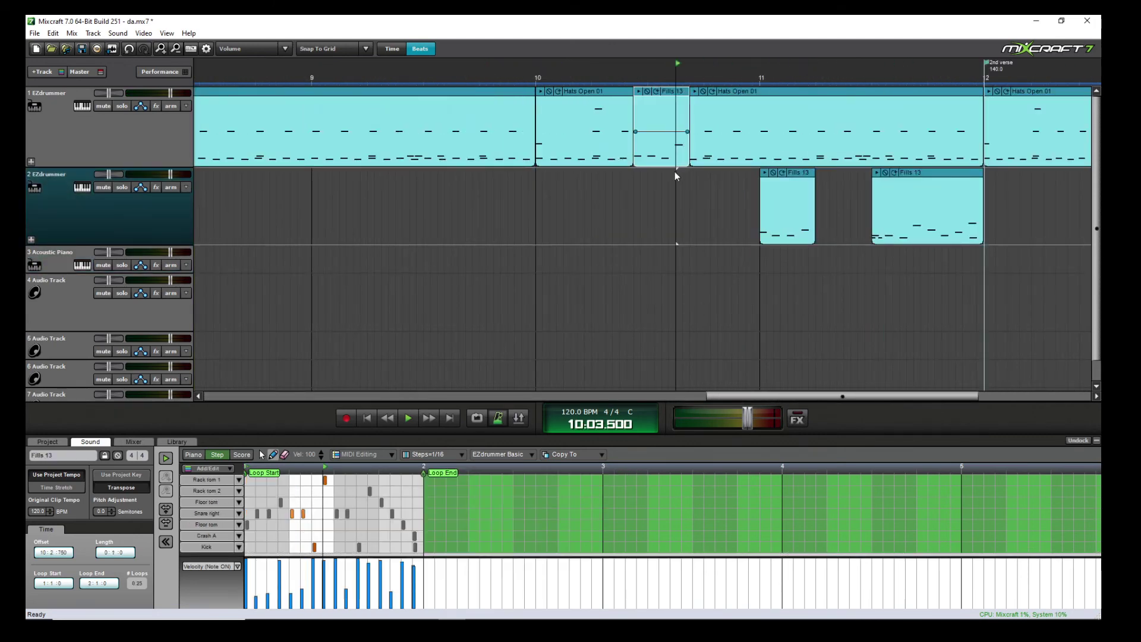
{"action": "key", "text": "Delete"}
{"action": "scroll", "coordinate": [386, 176], "scroll_direction": "down", "scroll_amount": 2}
{"action": "scroll", "coordinate": [292, 170], "scroll_direction": "down", "scroll_amount": 1}
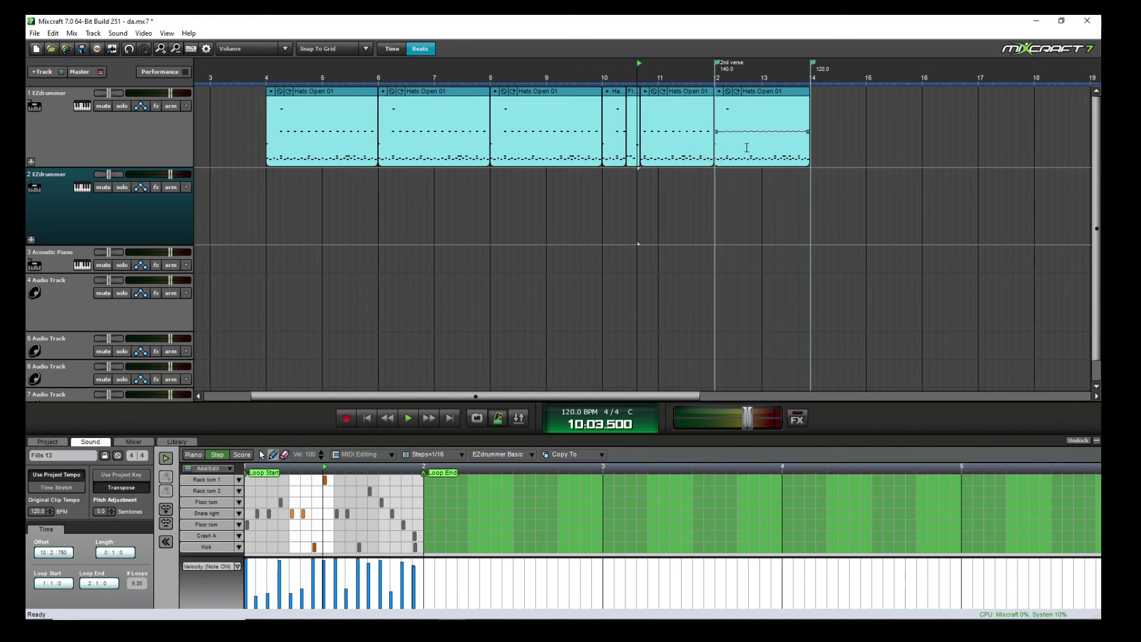
Step: Inspect the separate Hats Open 01 and Fills 13 clips along the first track from measure 14 back to measure 4
{"action": "left_click", "coordinate": [748, 147]}
{"action": "left_click", "coordinate": [676, 143]}
{"action": "left_click", "coordinate": [633, 143]}
{"action": "left_click", "coordinate": [615, 143]}
{"action": "left_click", "coordinate": [564, 143]}
{"action": "left_click", "coordinate": [409, 145]}
{"action": "left_click", "coordinate": [345, 143]}
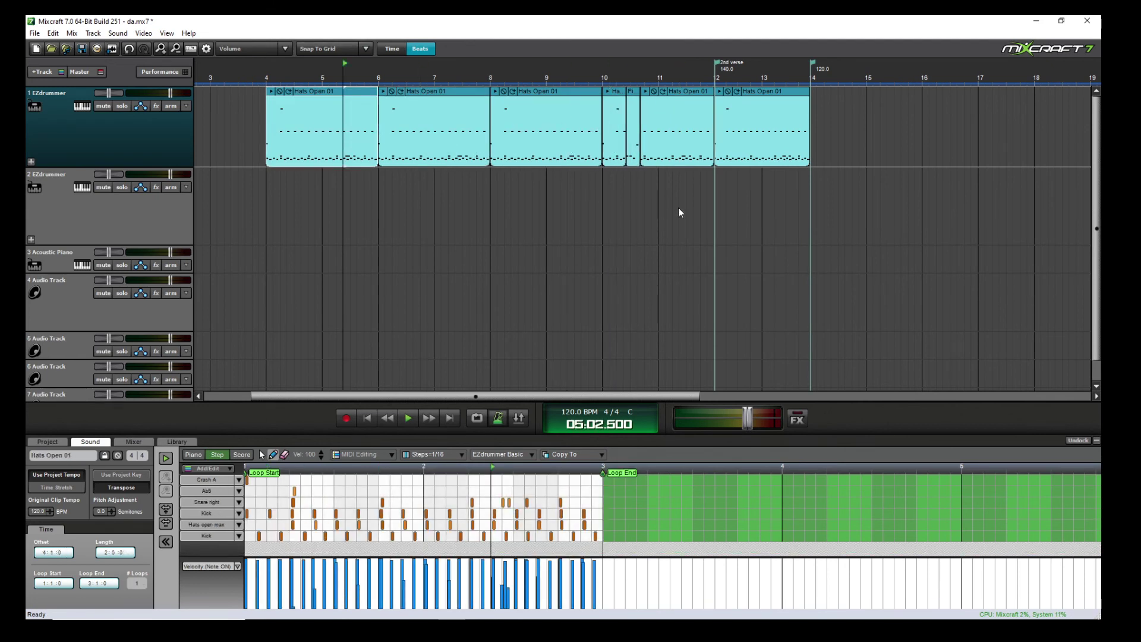
{"action": "left_click_drag", "start_coordinate": [672, 130], "coordinate": [338, 130]}
{"action": "right_click", "coordinate": [357, 113]}
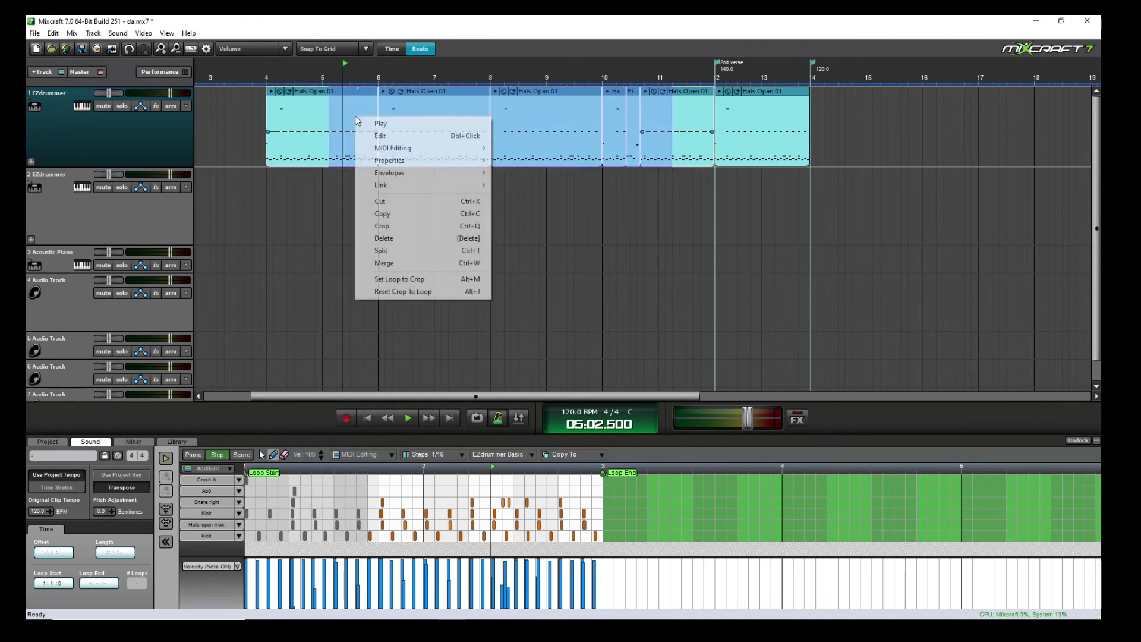
{"action": "left_click", "coordinate": [688, 132]}
Step: Merge the groove and fill clips between measures 8 and 12 on the first track into one clip
{"action": "left_click_drag", "start_coordinate": [652, 138], "coordinate": [563, 143]}
{"action": "right_click", "coordinate": [583, 143]}
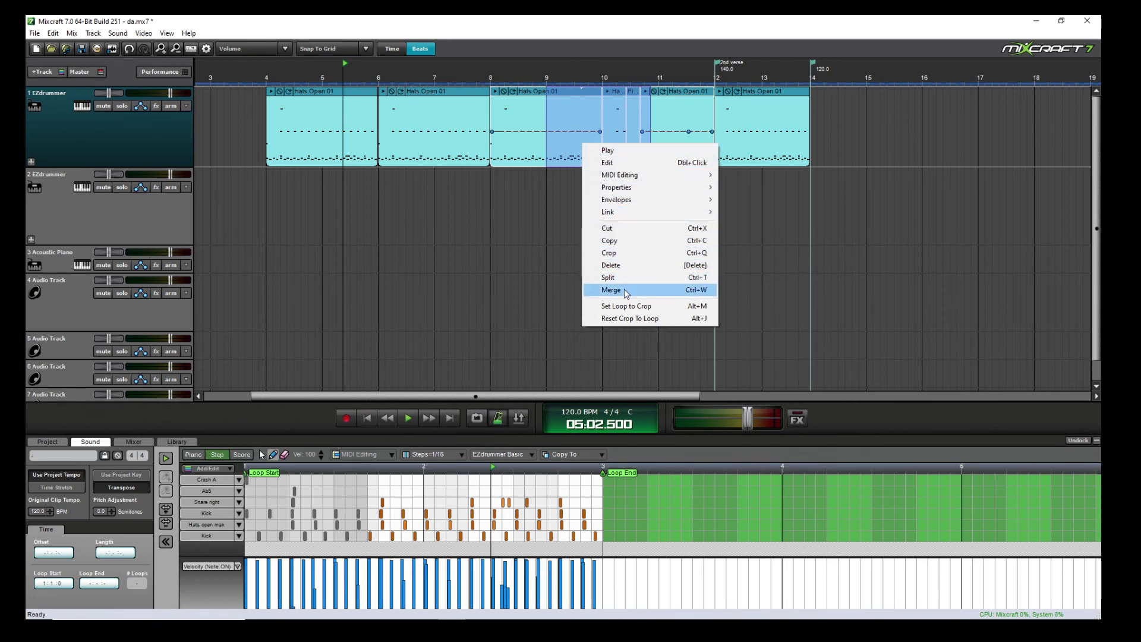
{"action": "left_click", "coordinate": [626, 292]}
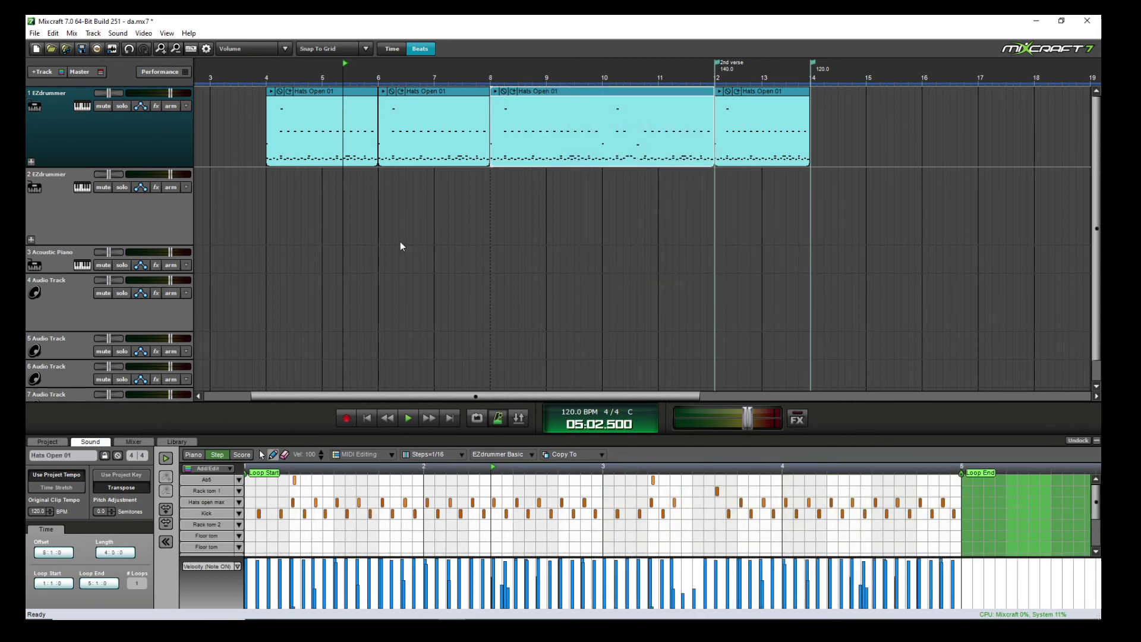
{"action": "left_click", "coordinate": [569, 190]}
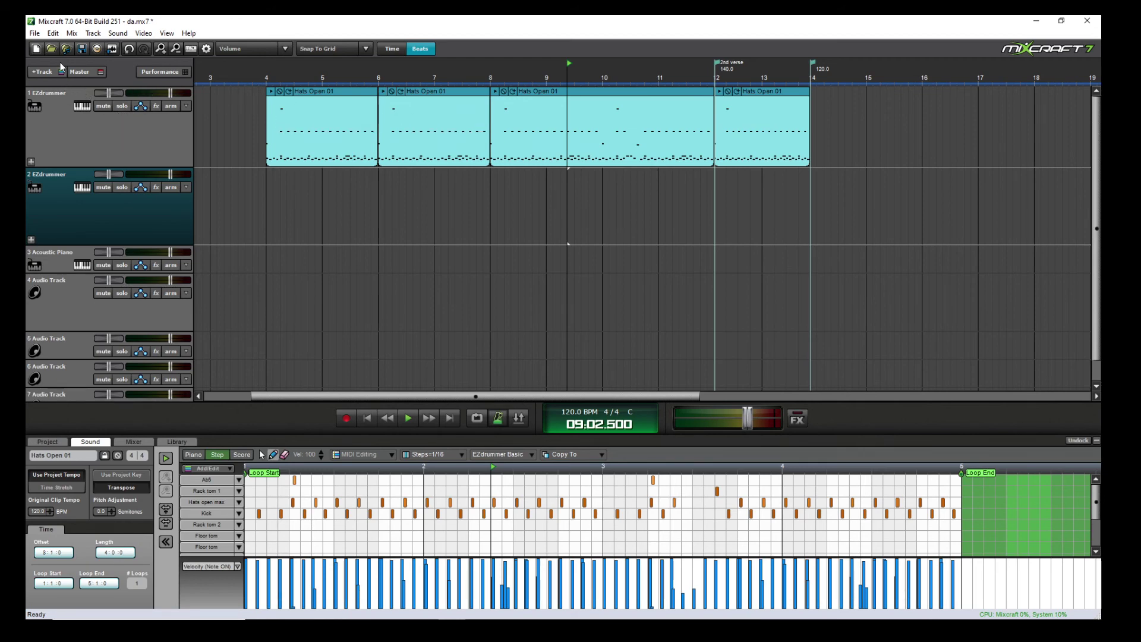
{"action": "left_click", "coordinate": [125, 108]}
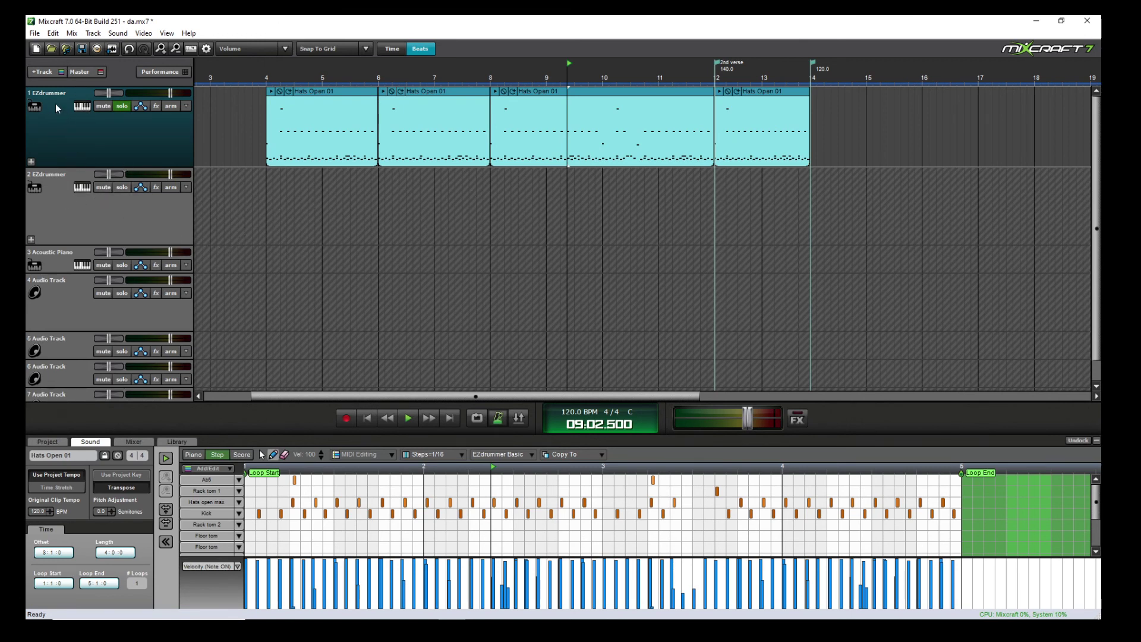
{"action": "left_click", "coordinate": [35, 34]}
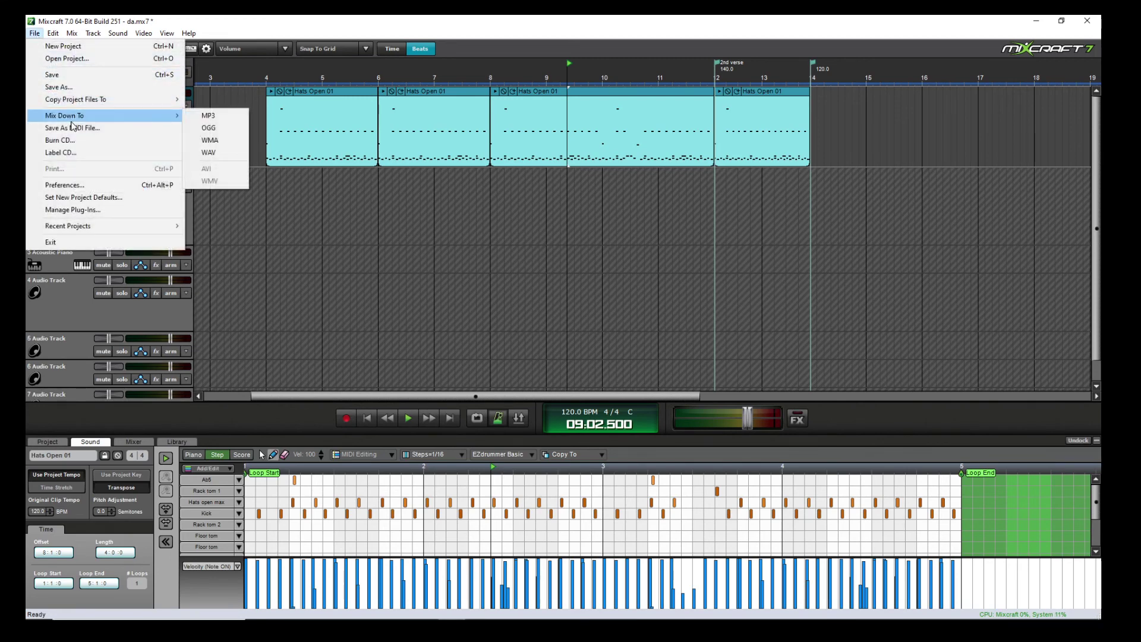
{"action": "left_click", "coordinate": [108, 134]}
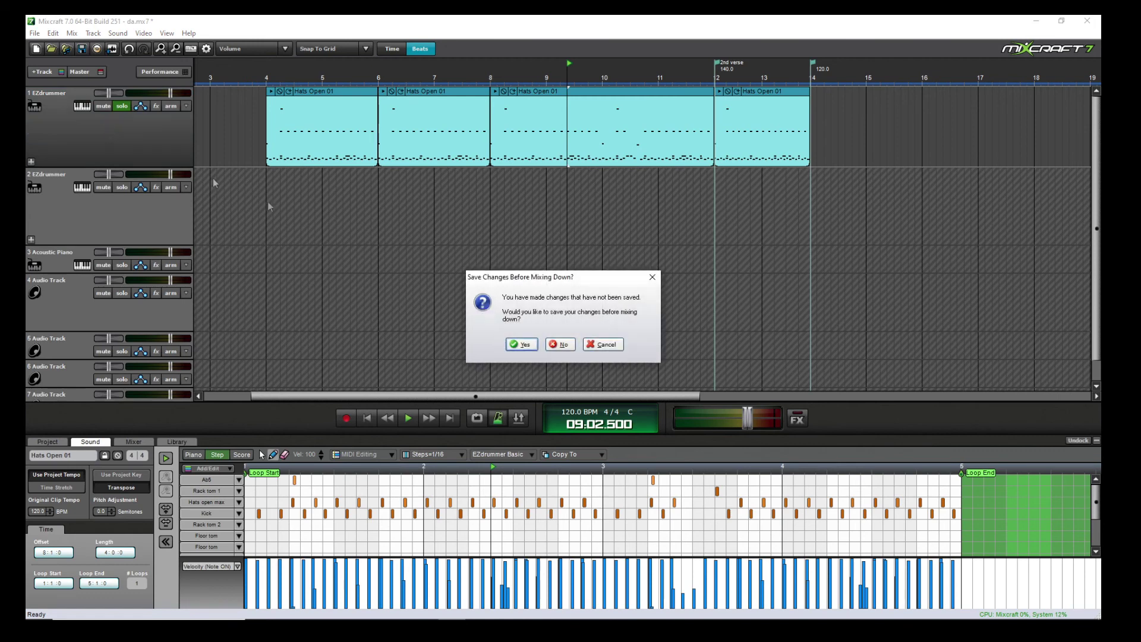
{"action": "left_click", "coordinate": [561, 345]}
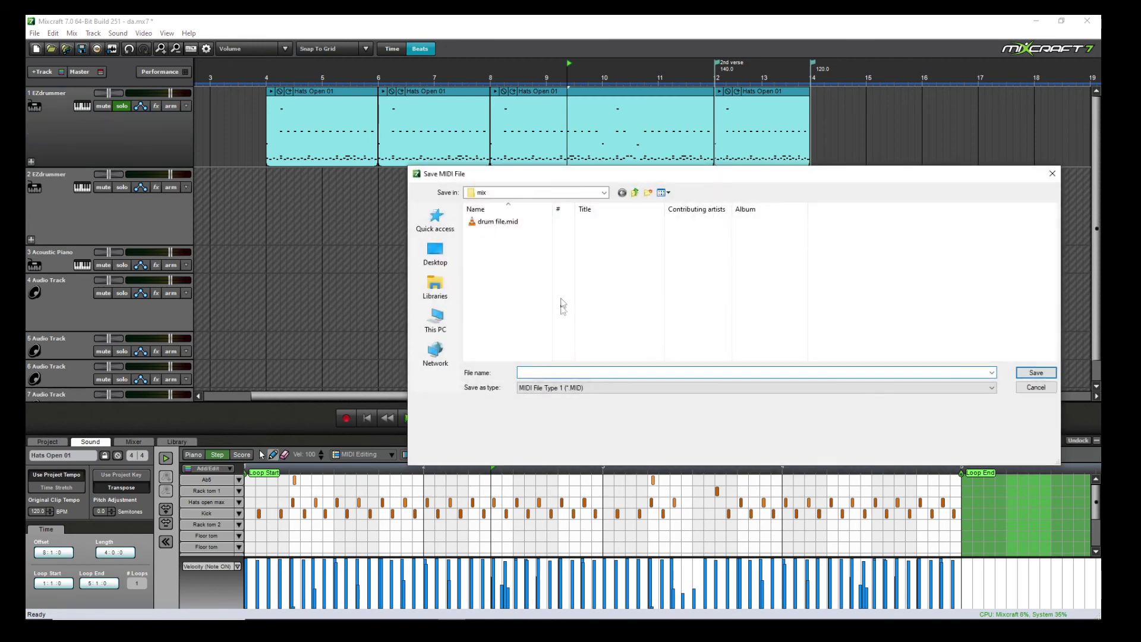
{"action": "type", "text": "midi file 17 08 2020 1705"}
{"action": "left_click", "coordinate": [1035, 371]}
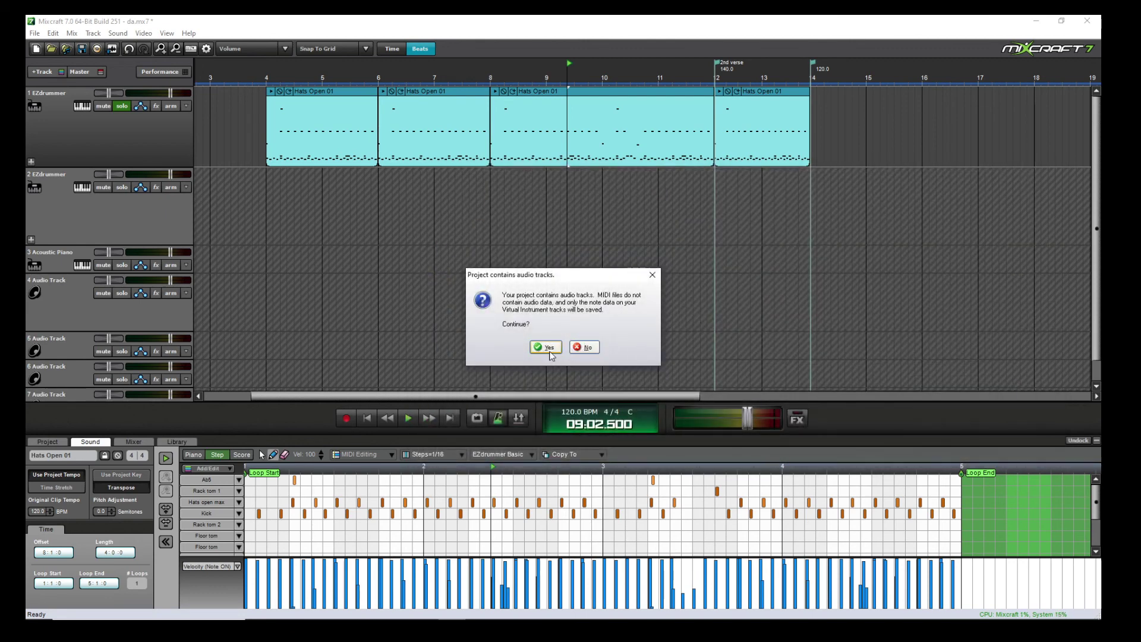
{"action": "left_click", "coordinate": [545, 348]}
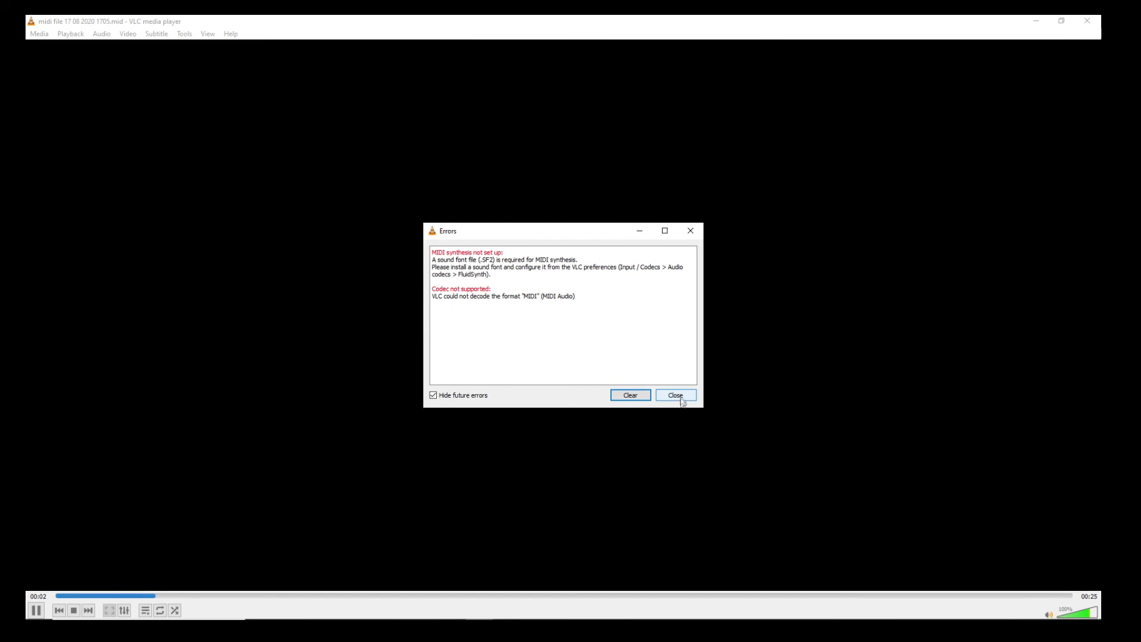
{"action": "left_click", "coordinate": [681, 395]}
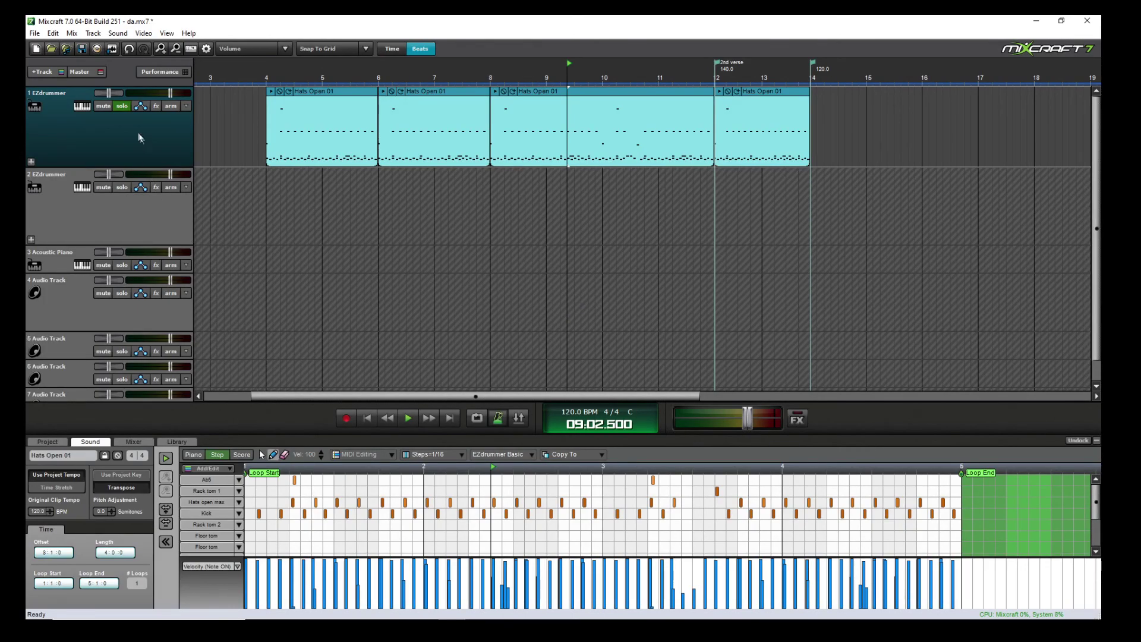
{"action": "left_click", "coordinate": [34, 33]}
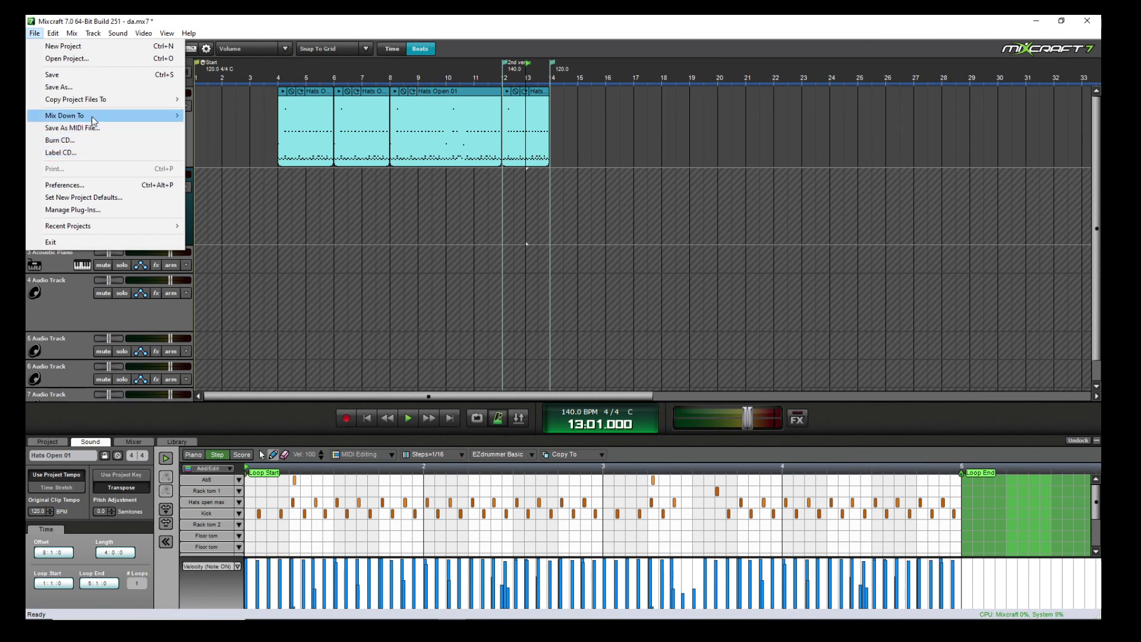
{"action": "mouse_move", "coordinate": [93, 121]}
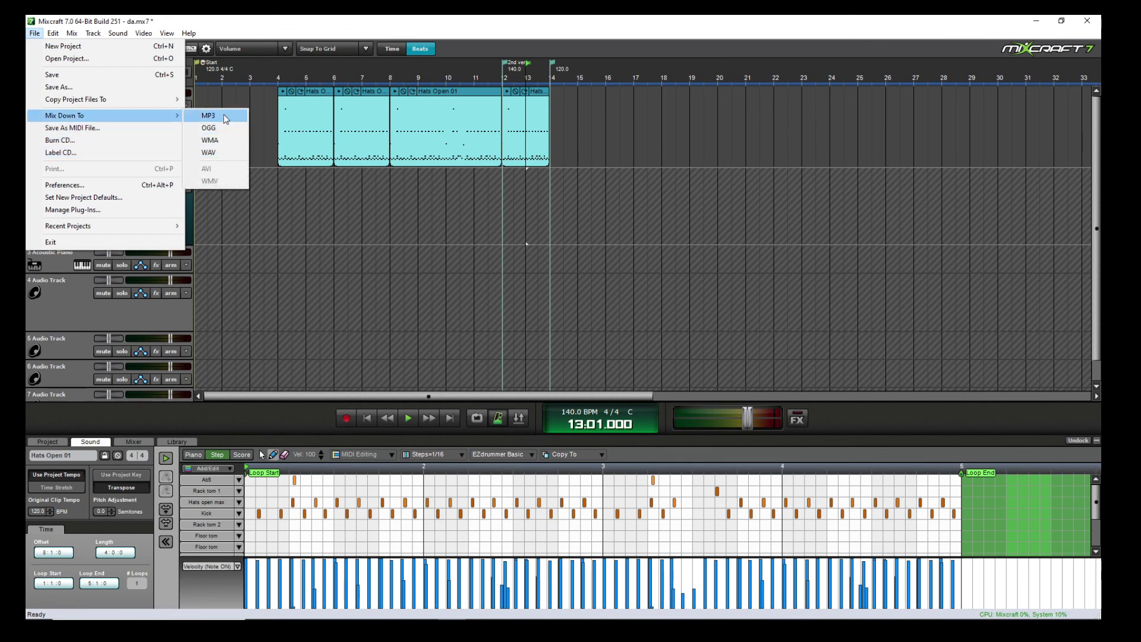
{"action": "left_click", "coordinate": [488, 209]}
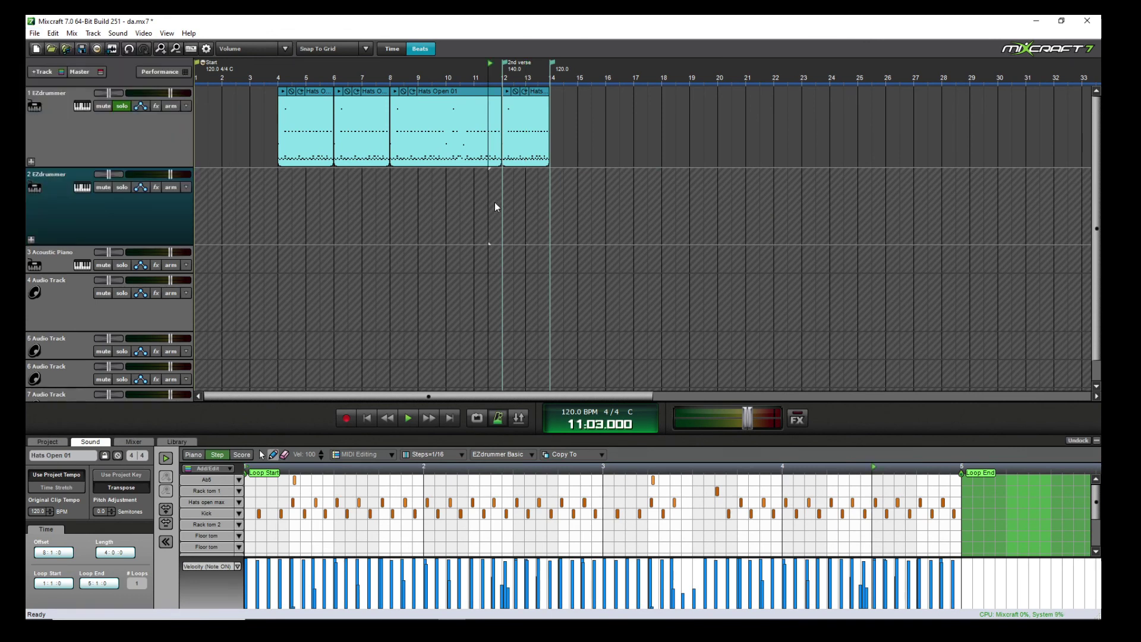
Step: Select the time range from measure 4 to measure 14 across the whole drum part and clear the selection again
{"action": "left_click", "coordinate": [356, 195]}
{"action": "left_click", "coordinate": [278, 182]}
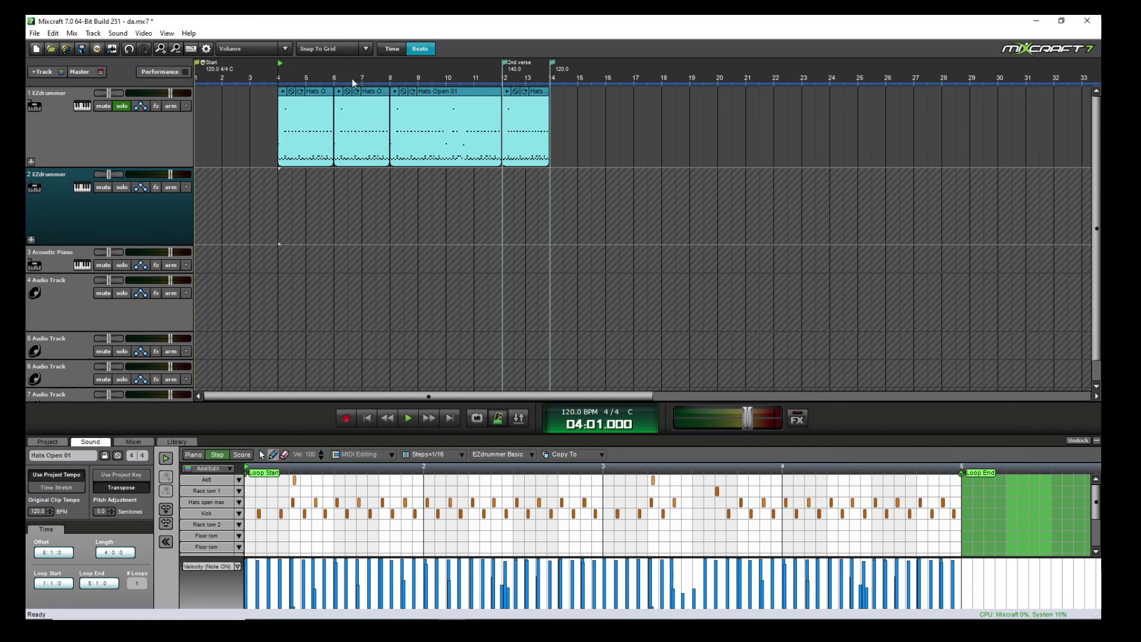
{"action": "left_click_drag", "start_coordinate": [282, 75], "coordinate": [550, 76]}
{"action": "left_click", "coordinate": [446, 102]}
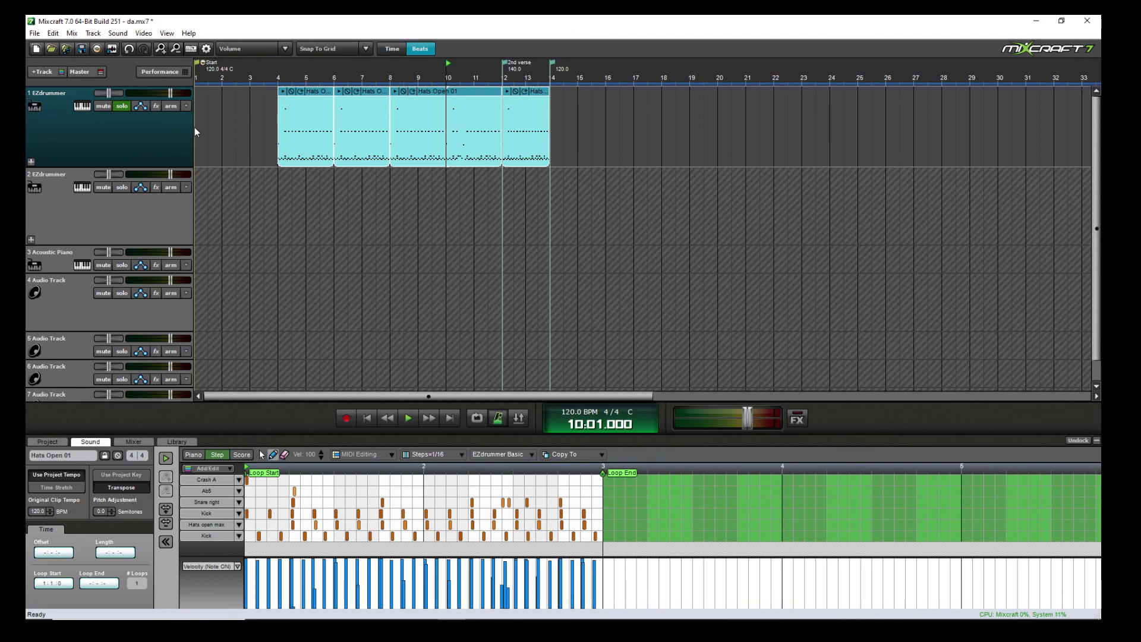
{"action": "left_click", "coordinate": [278, 173]}
{"action": "key", "text": "ctrl+z"}
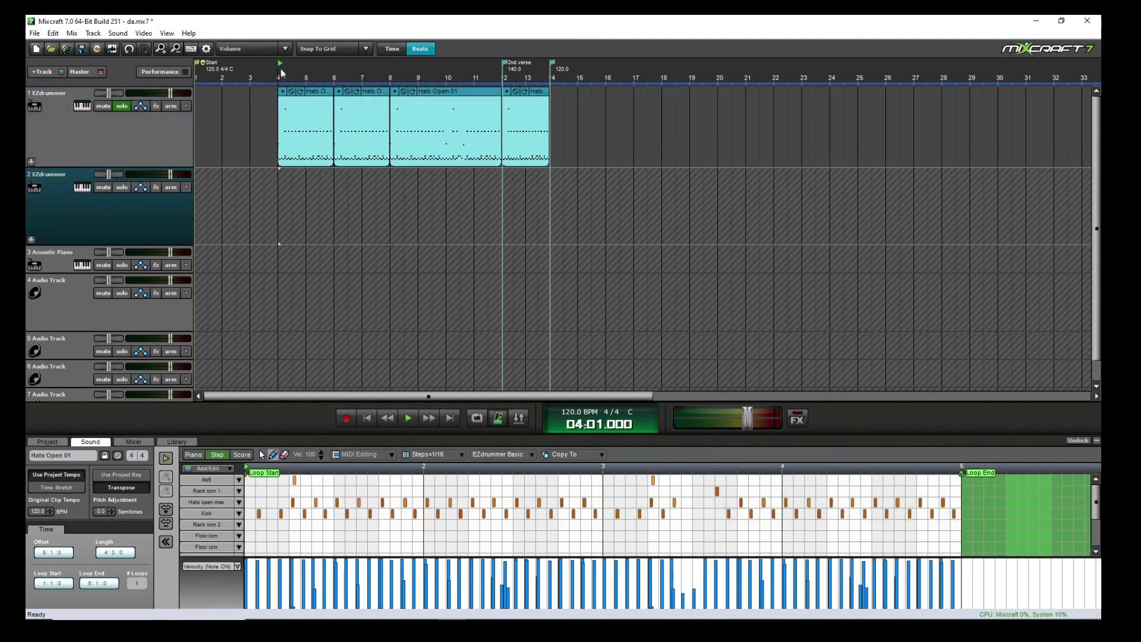
Step: Select the time range from measure 4 to measure 8 and move the playhead to several points along the timeline
{"action": "left_click_drag", "start_coordinate": [280, 66], "coordinate": [388, 62]}
{"action": "left_click", "coordinate": [413, 71]}
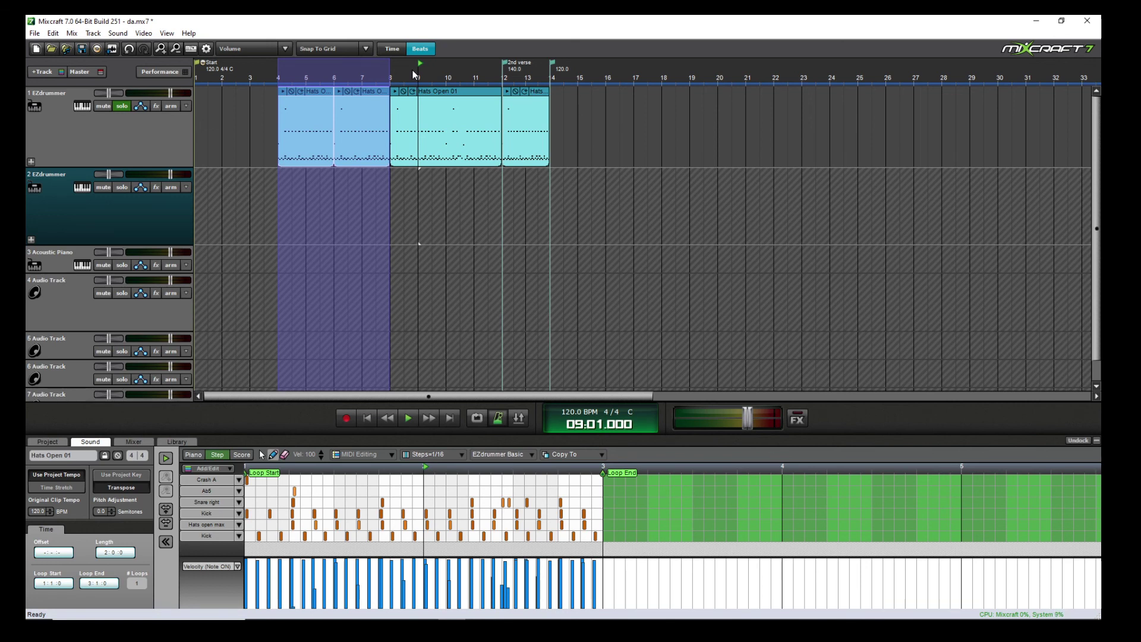
{"action": "left_click", "coordinate": [377, 70]}
{"action": "left_click", "coordinate": [351, 70]}
{"action": "left_click", "coordinate": [420, 69]}
{"action": "left_click", "coordinate": [449, 68]}
{"action": "left_click", "coordinate": [525, 67]}
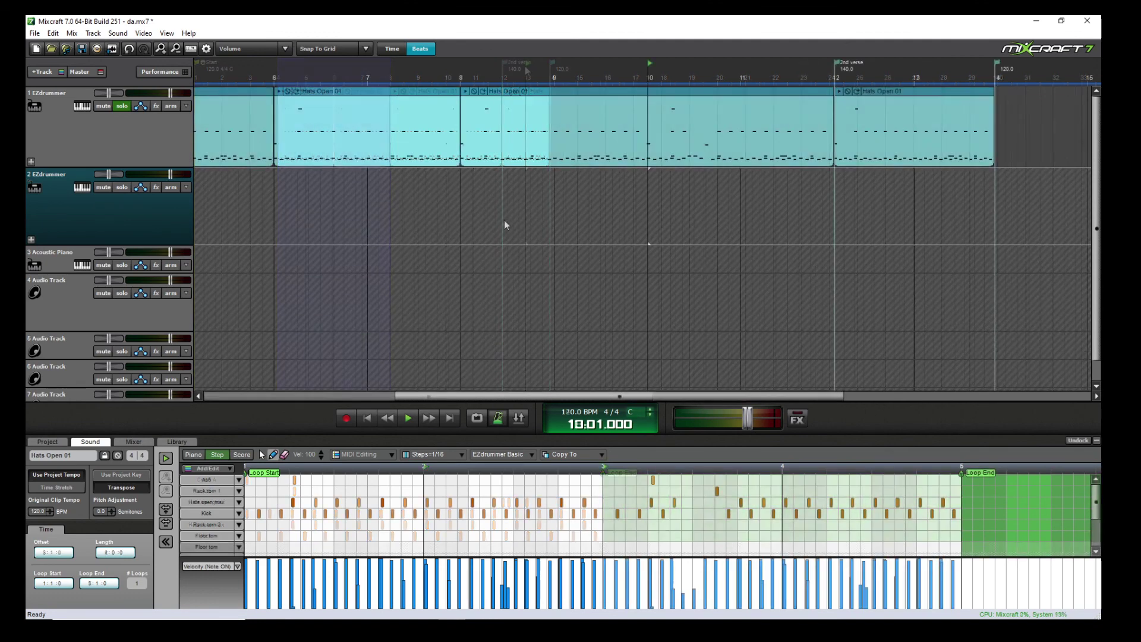
{"action": "scroll", "coordinate": [506, 221], "scroll_direction": "down", "scroll_amount": 2}
{"action": "left_click", "coordinate": [690, 212]}
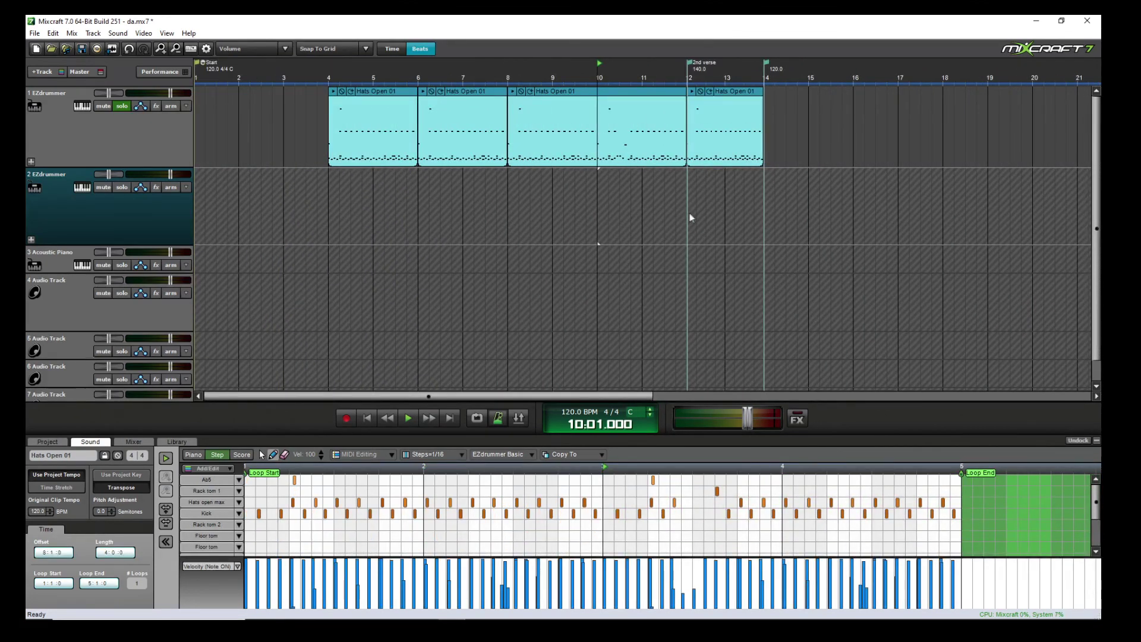
{"action": "scroll", "coordinate": [721, 216], "scroll_direction": "up", "scroll_amount": 3}
{"action": "scroll", "coordinate": [476, 207], "scroll_direction": "down", "scroll_amount": 4}
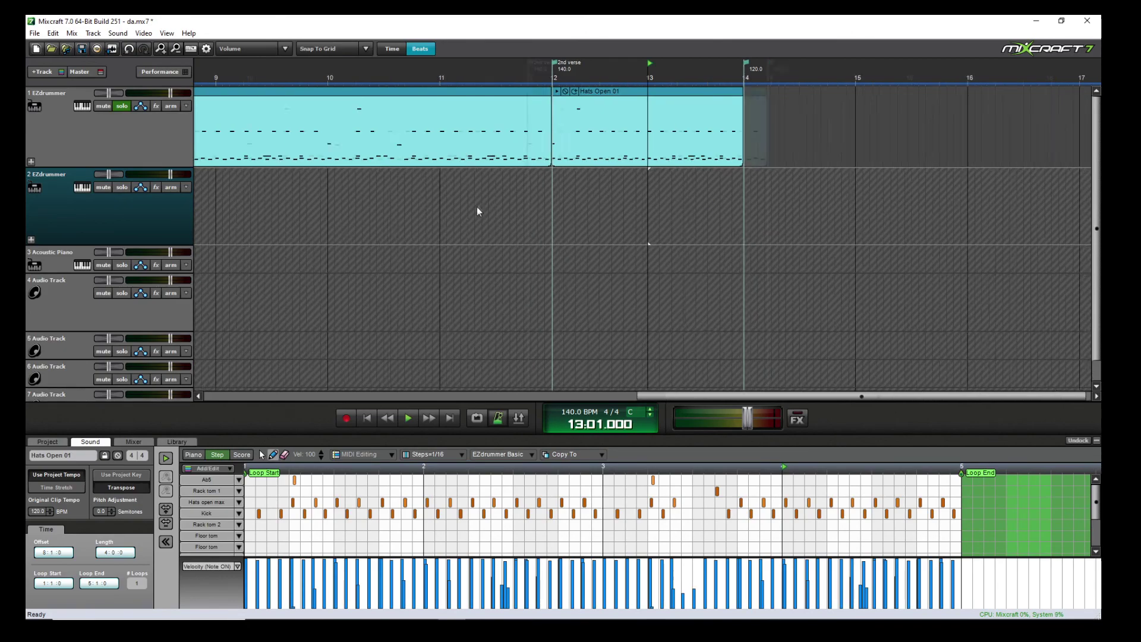